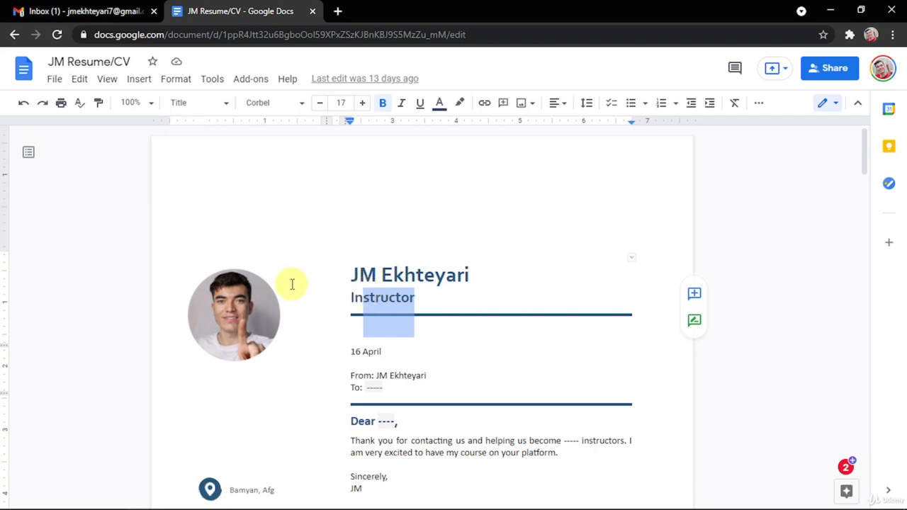
Scroll through the reference résumé to inspect the EDUCATION heading's text style.
scroll(228, 259, down, 2)
scroll(284, 212, up, 2)
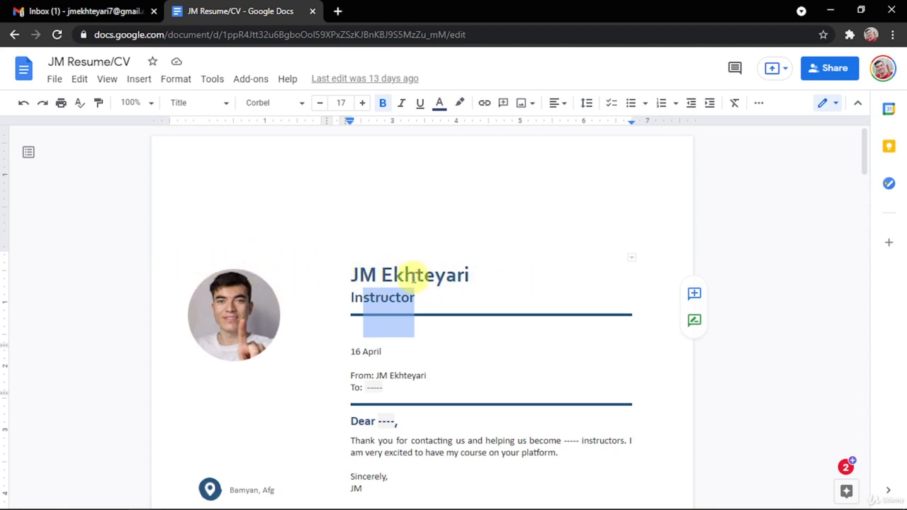
scroll(418, 272, down, 1)
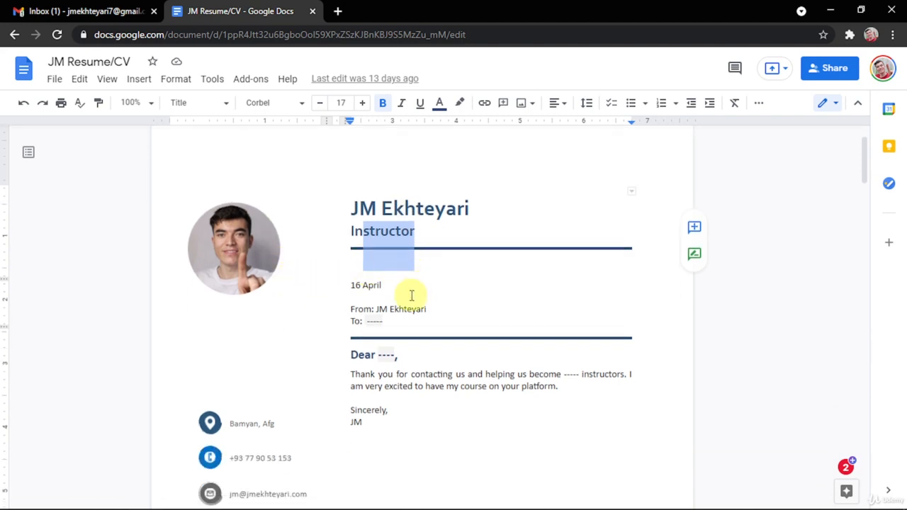
scroll(266, 304, down, 1)
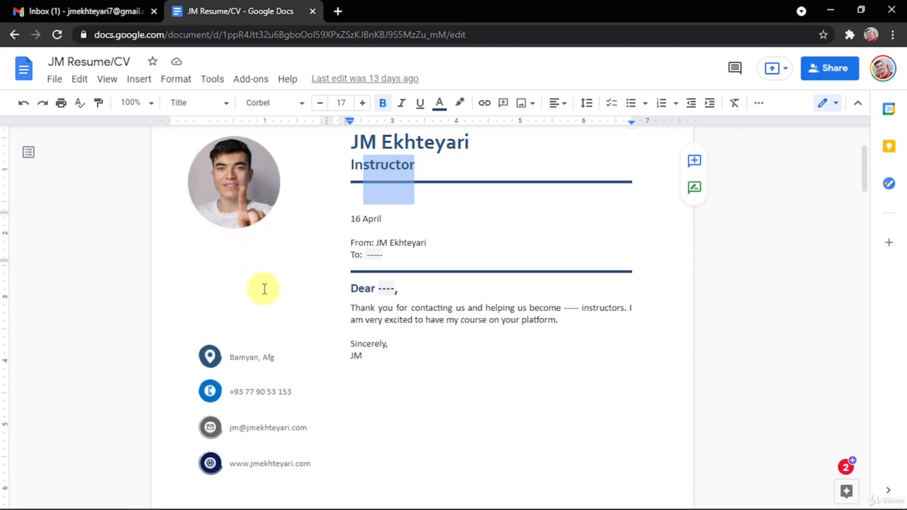
scroll(262, 287, down, 1)
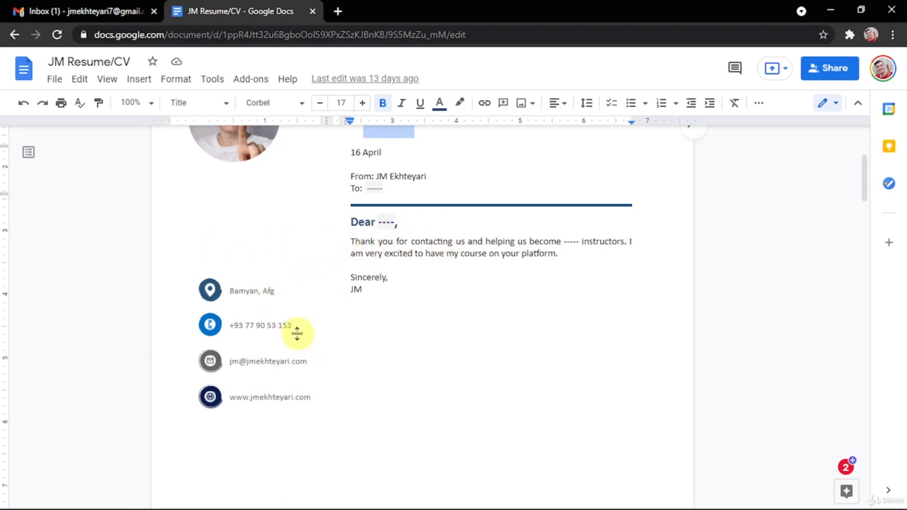
scroll(297, 333, down, 4)
scroll(375, 296, down, 2)
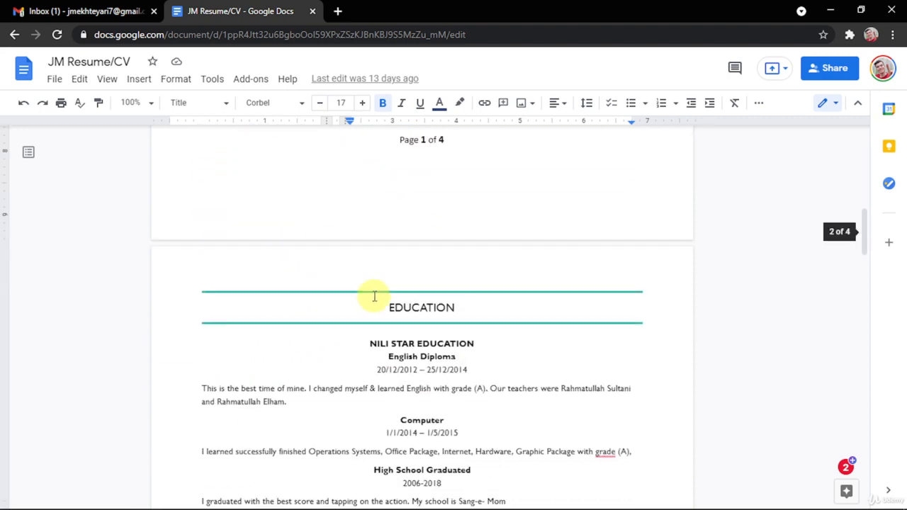
click(378, 293)
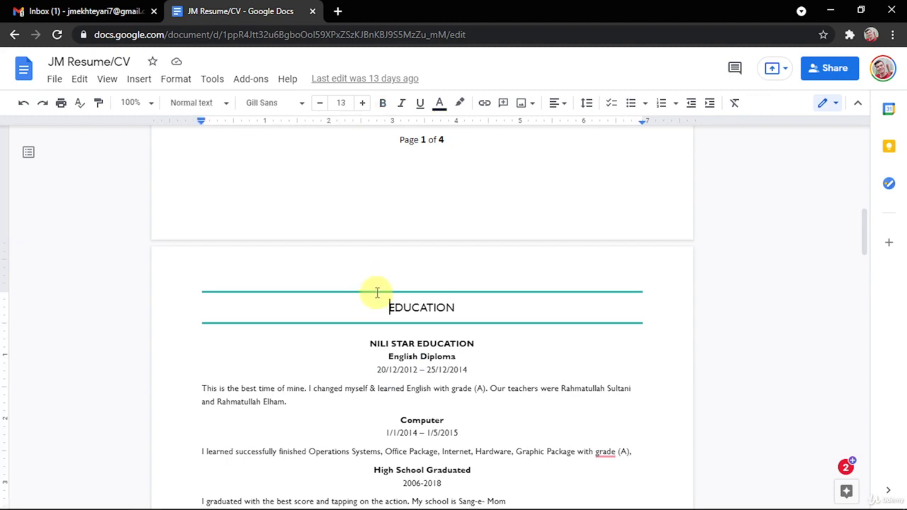
scroll(375, 317, down, 2)
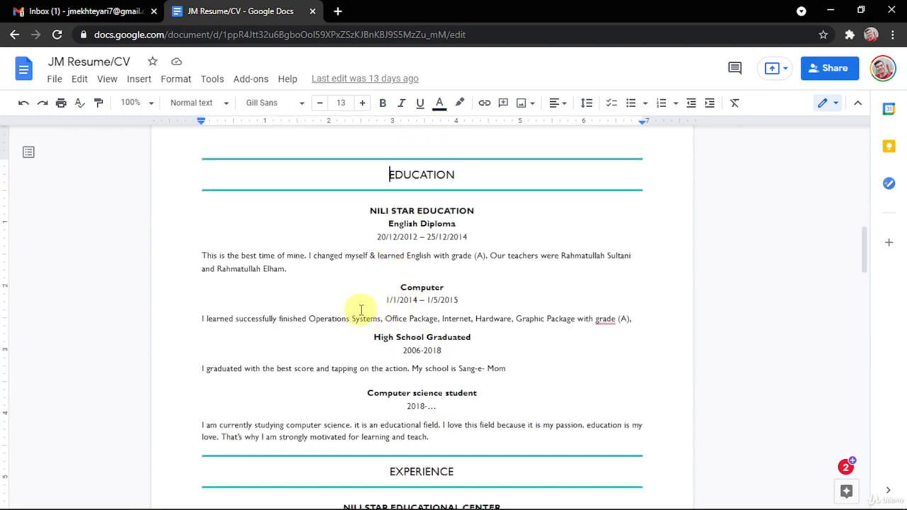
scroll(418, 298, down, 4)
scroll(406, 284, down, 5)
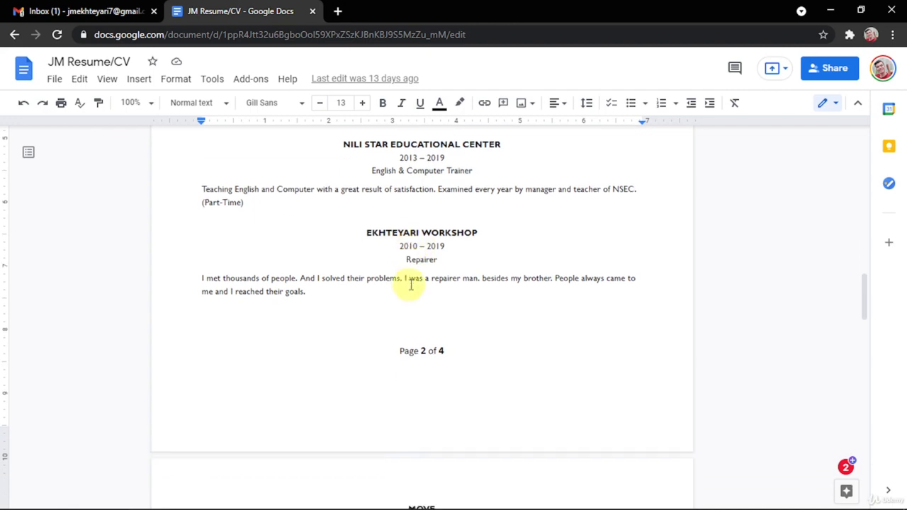
scroll(383, 276, down, 5)
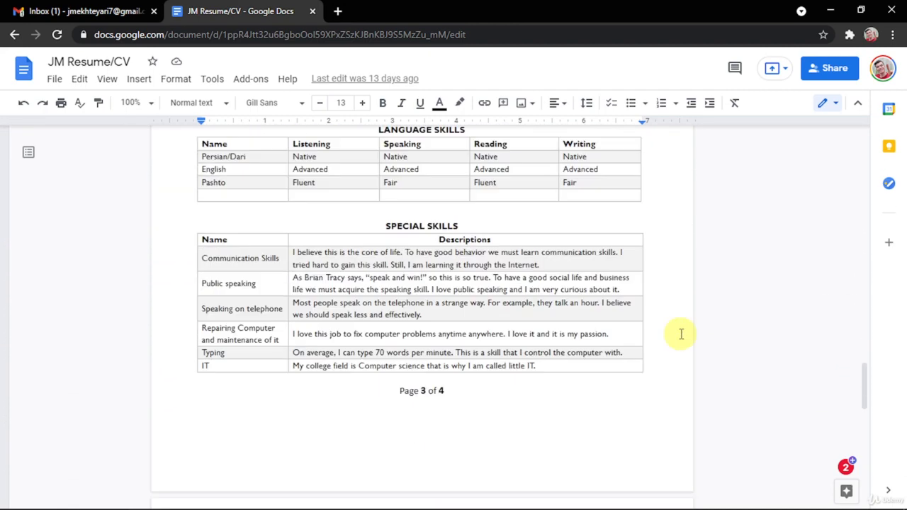
drag(862, 383, 856, 371)
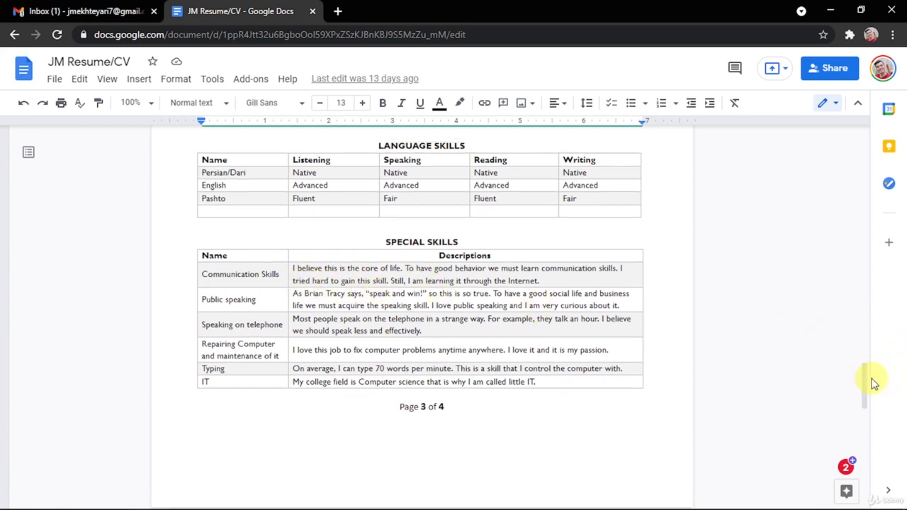
drag(864, 385, 873, 143)
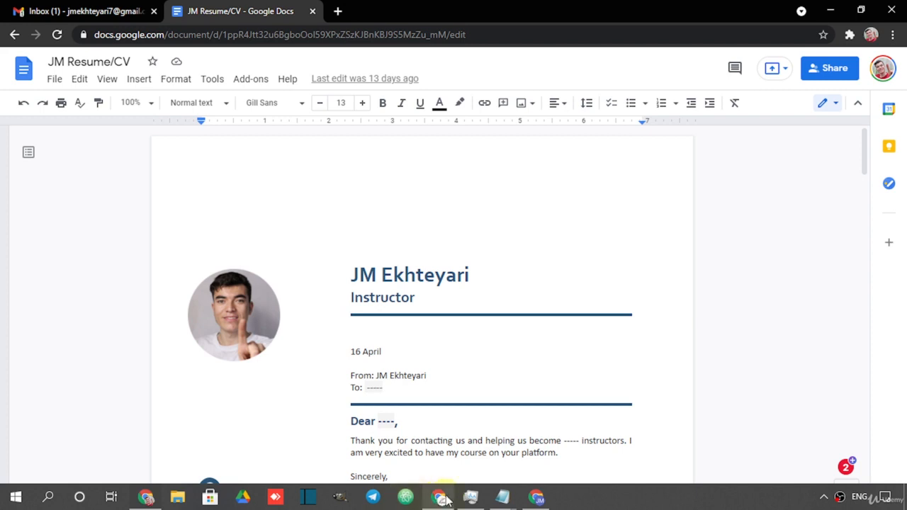
Create a new blank Google Doc titled CV.
click(536, 497)
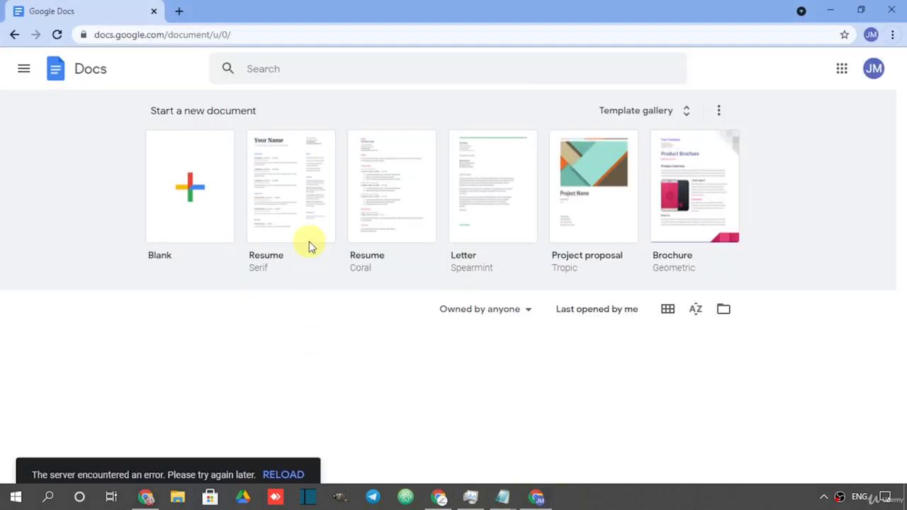
click(188, 203)
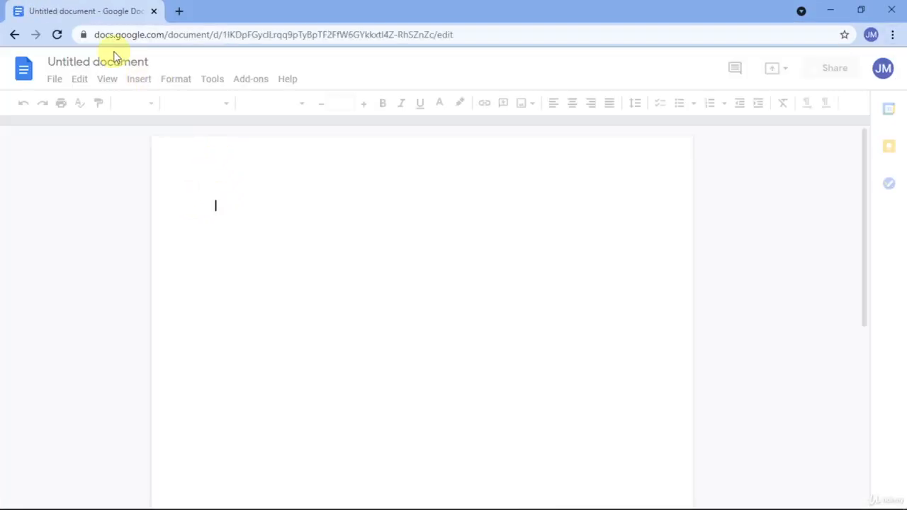
click(113, 67)
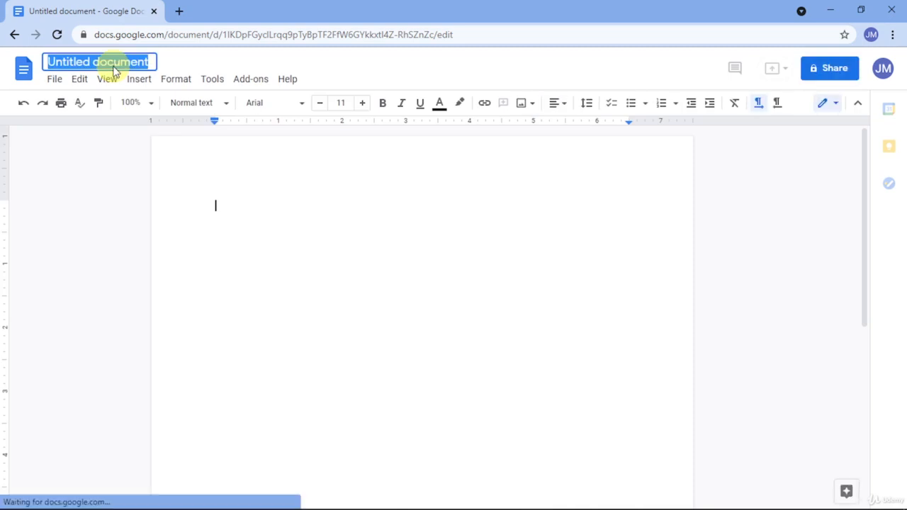
text(CV)
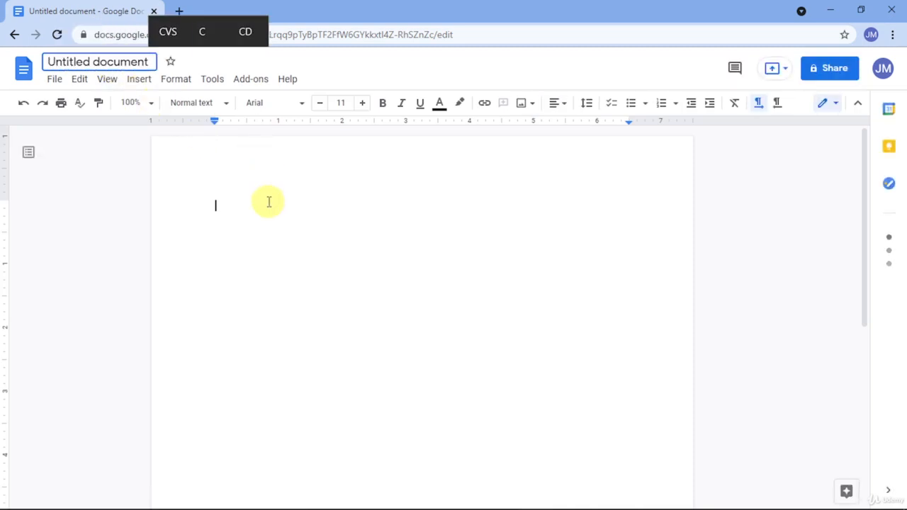
key(ctrl+a)
text(CV)
key(Return)
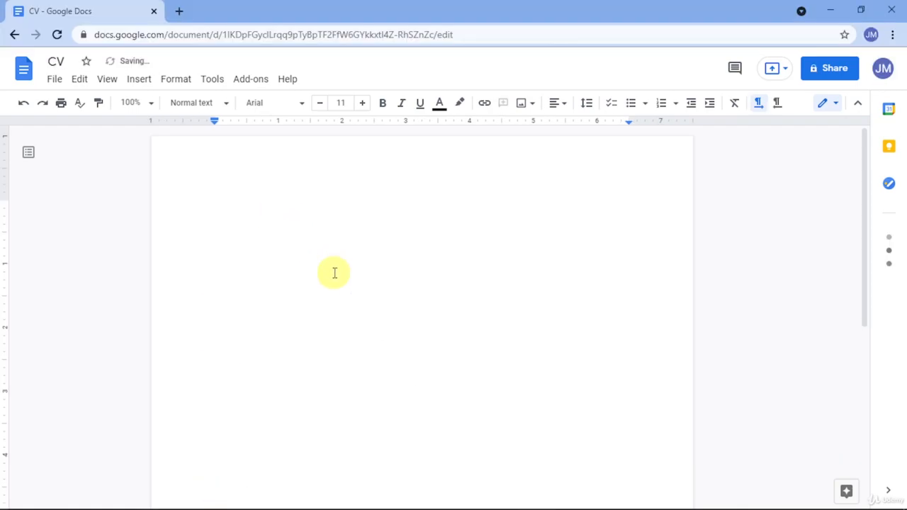
Insert a 2x1 table and drag its divider to make the left column much narrower.
click(138, 80)
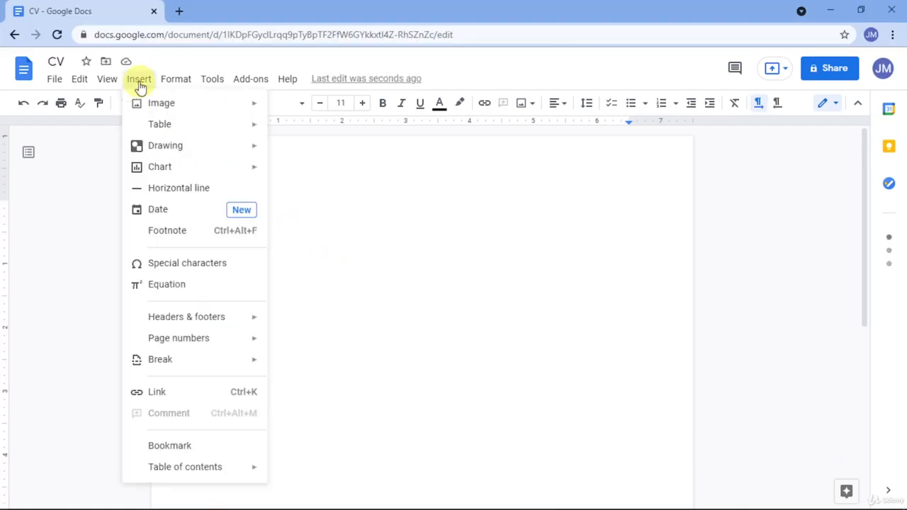
mouse_move(163, 124)
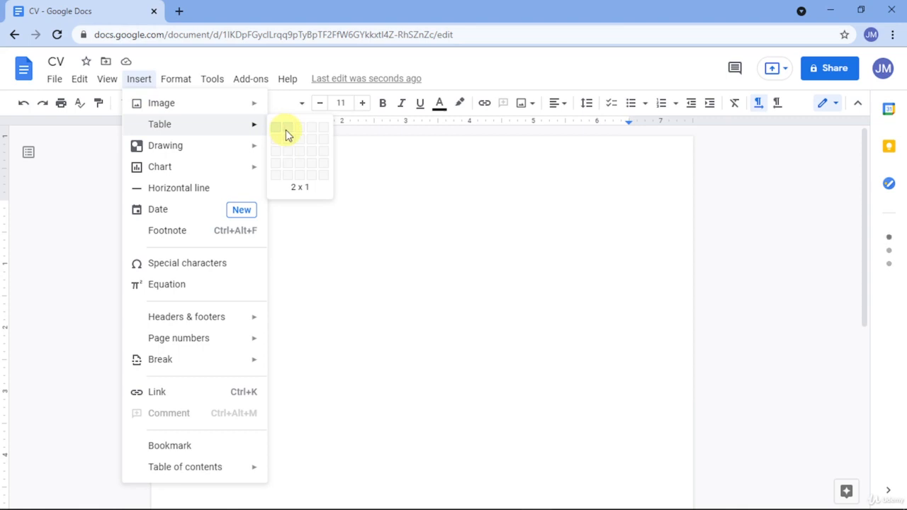
click(290, 134)
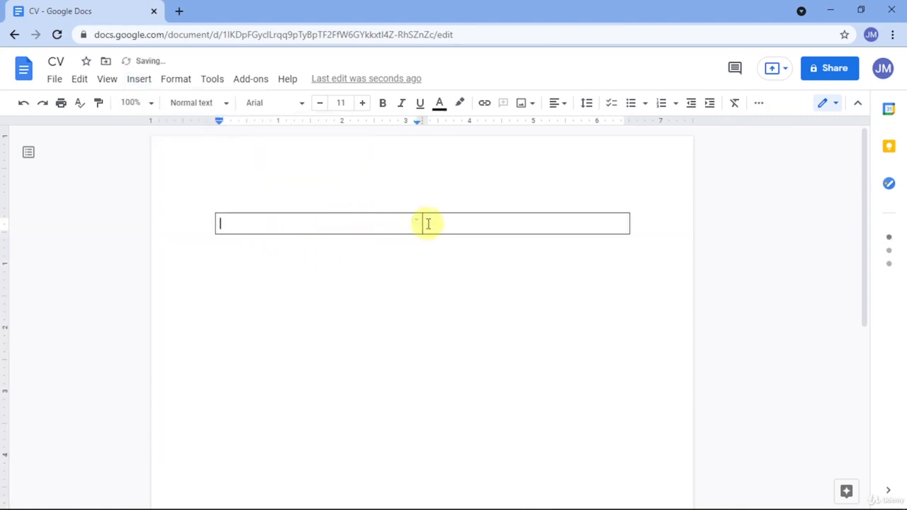
drag(423, 223, 307, 224)
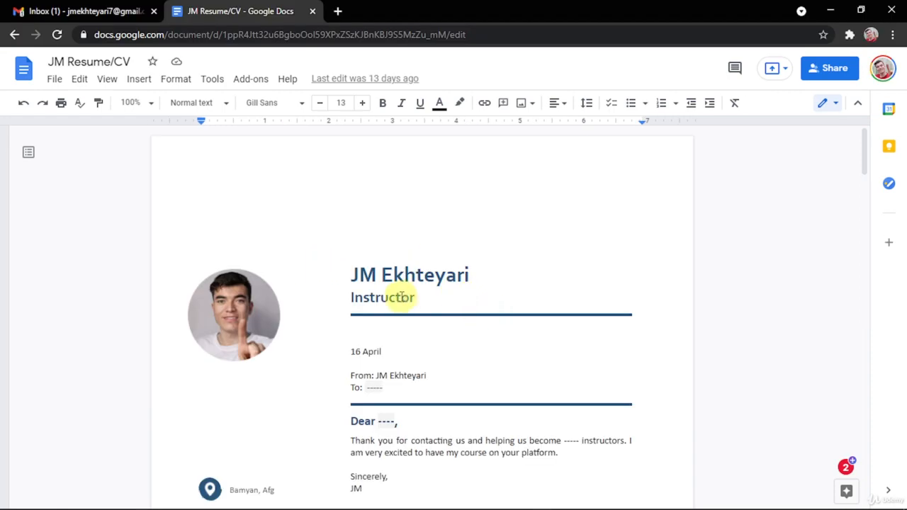
drag(395, 297, 357, 282)
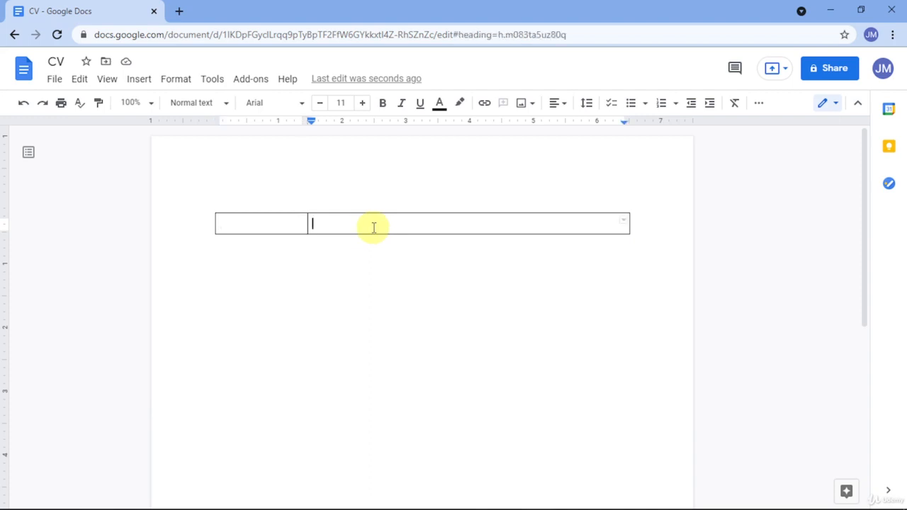
Paste the name and Instructor heading into the right cell, adjusting Instructor's underline and removing the blank line.
text(JM Ekhteyari Instructor)
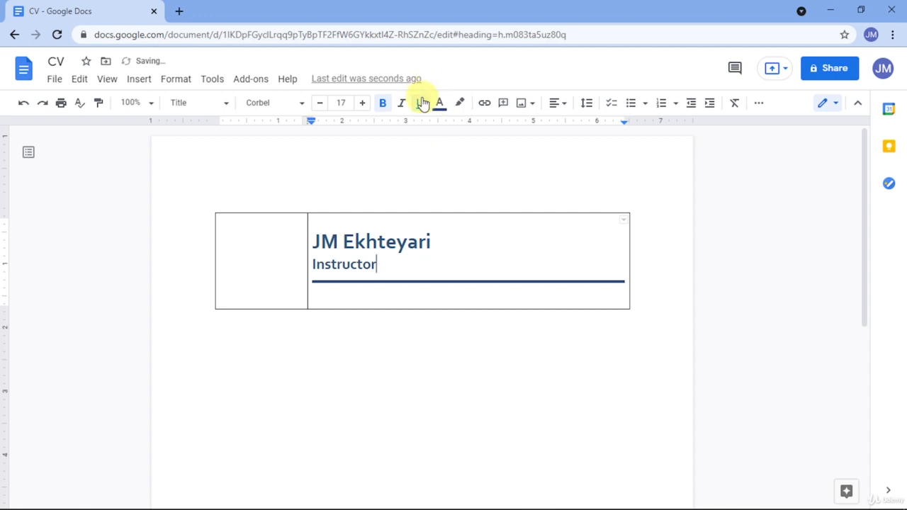
drag(341, 267, 303, 258)
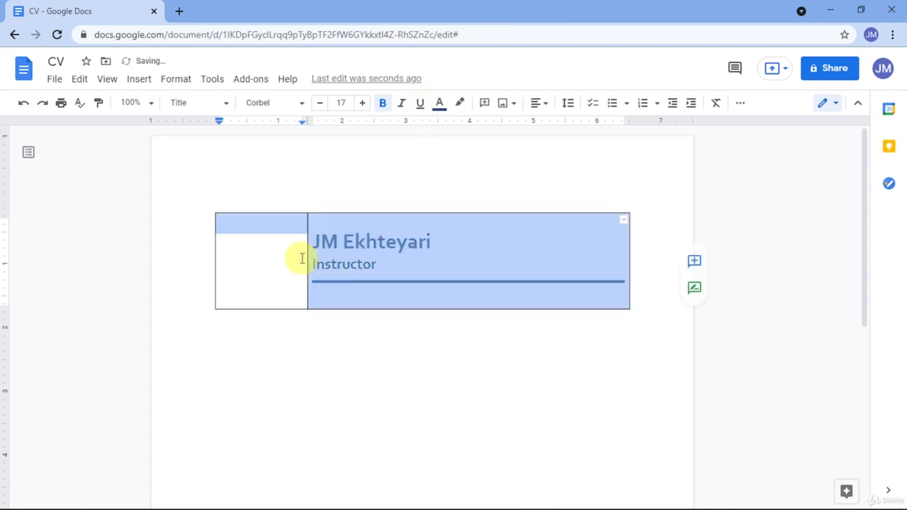
drag(378, 265, 308, 262)
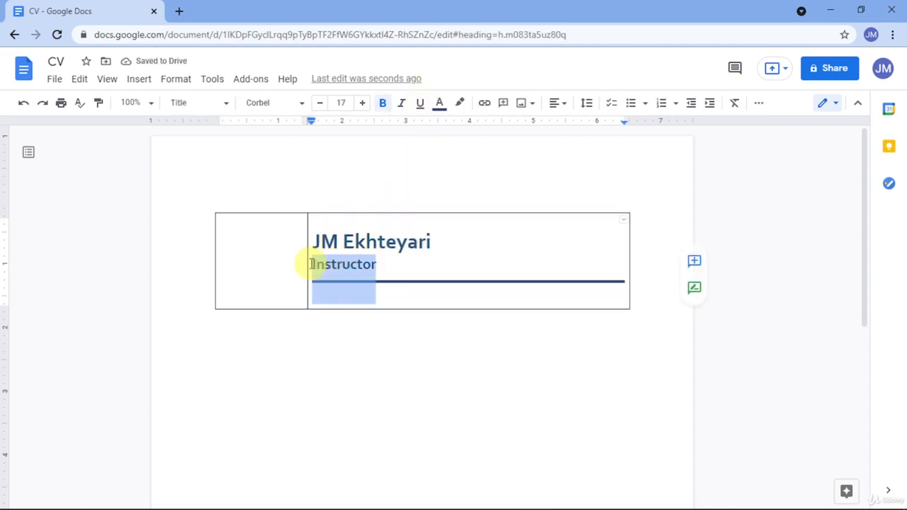
click(420, 104)
click(453, 275)
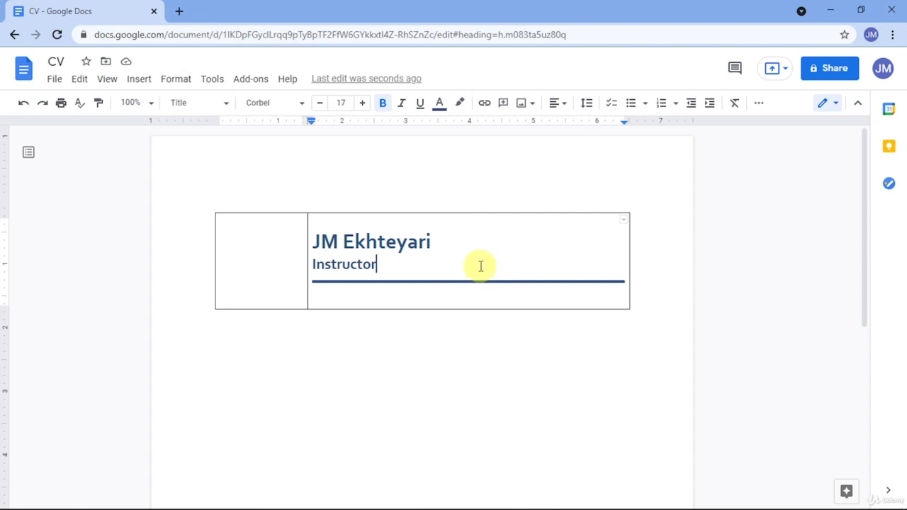
key(shift+Home)
key(ctrl+u)
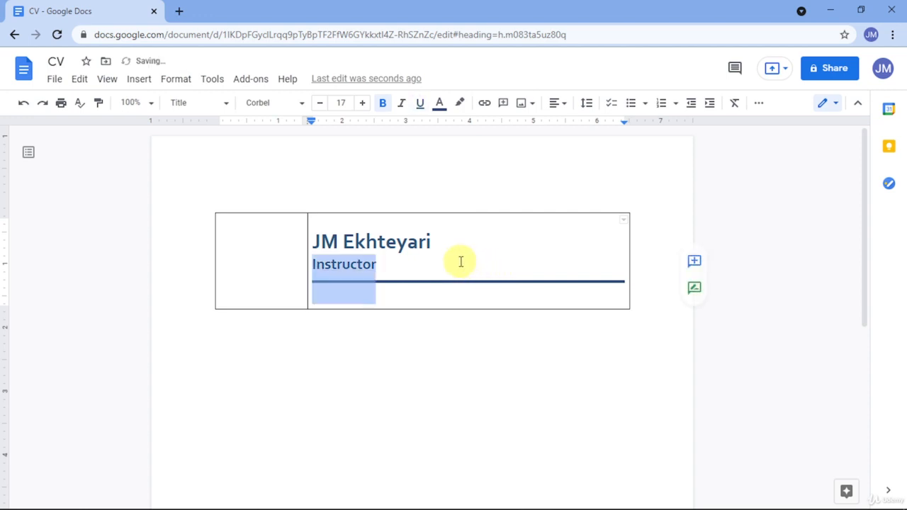
click(461, 262)
key(ctrl+z)
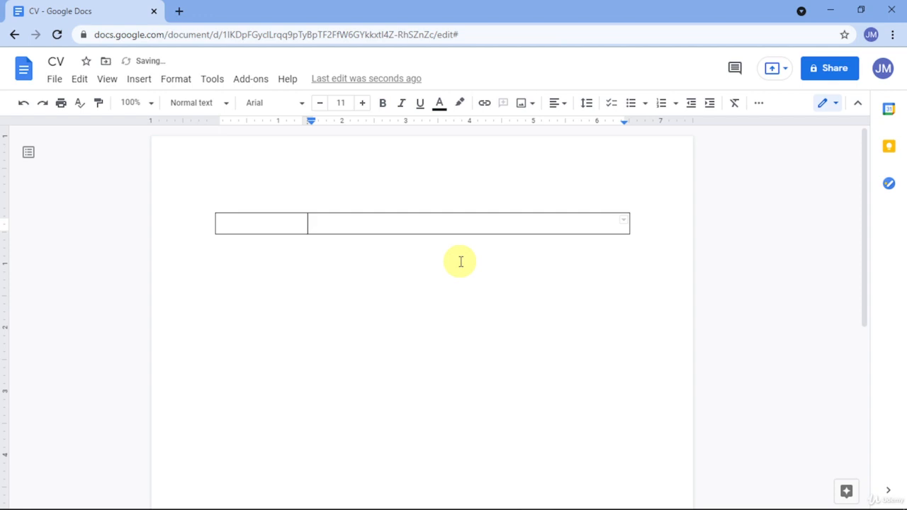
key(ctrl+y)
click(365, 252)
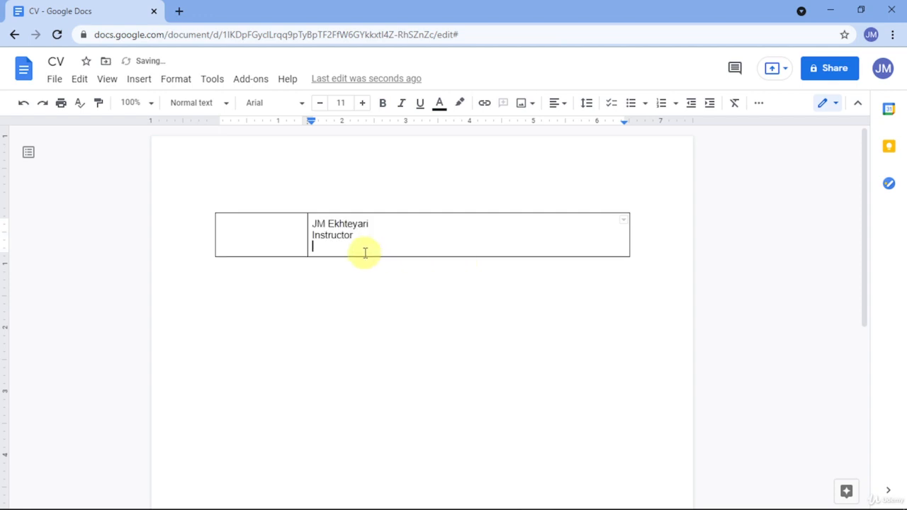
key(BackSpace)
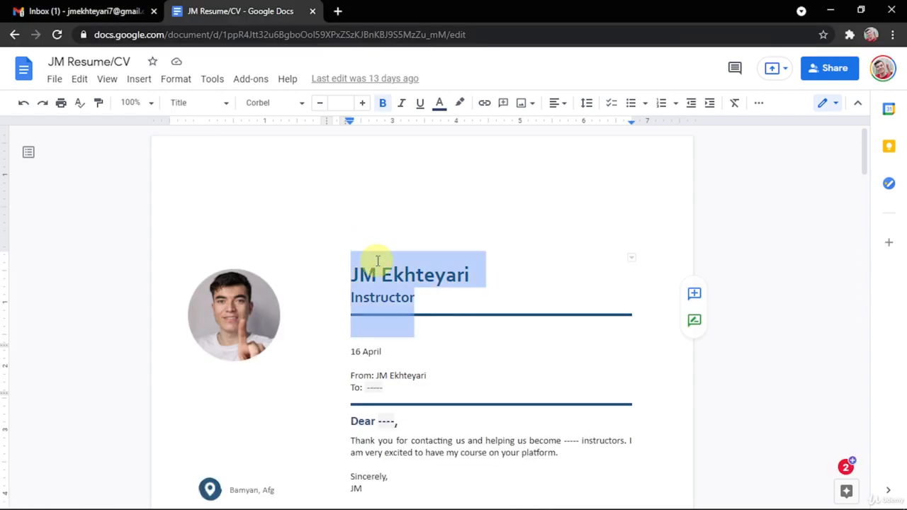
Enlarge the name to size 17 and Instructor to size 14.
click(363, 272)
drag(359, 273, 395, 274)
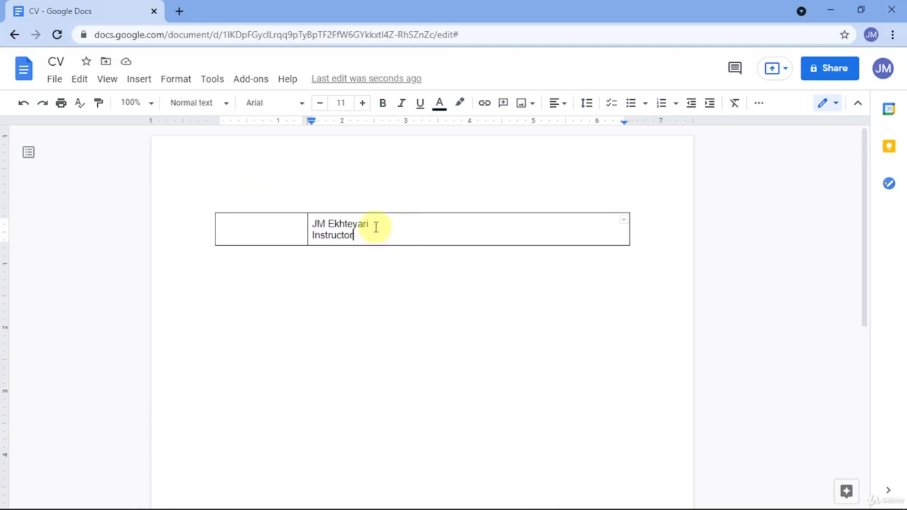
drag(375, 226, 327, 226)
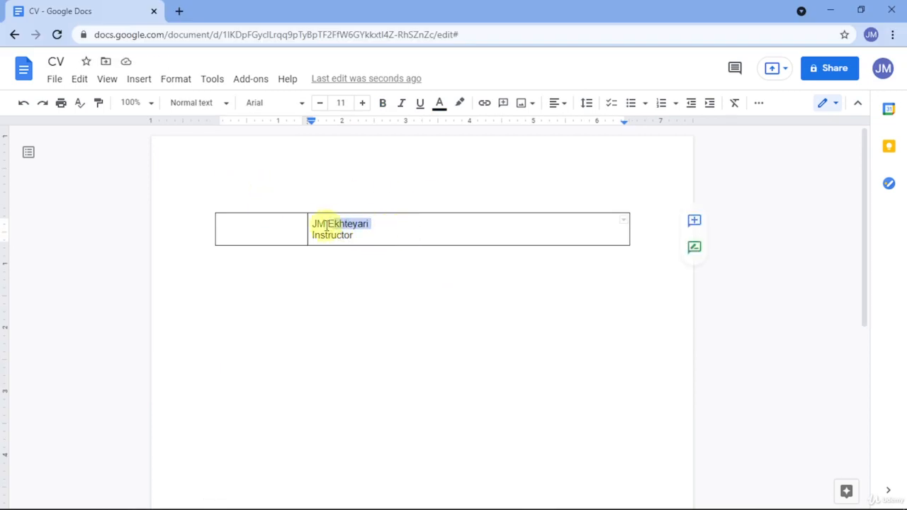
click(364, 106)
click(363, 106)
click(363, 107)
click(363, 106)
click(364, 106)
click(364, 107)
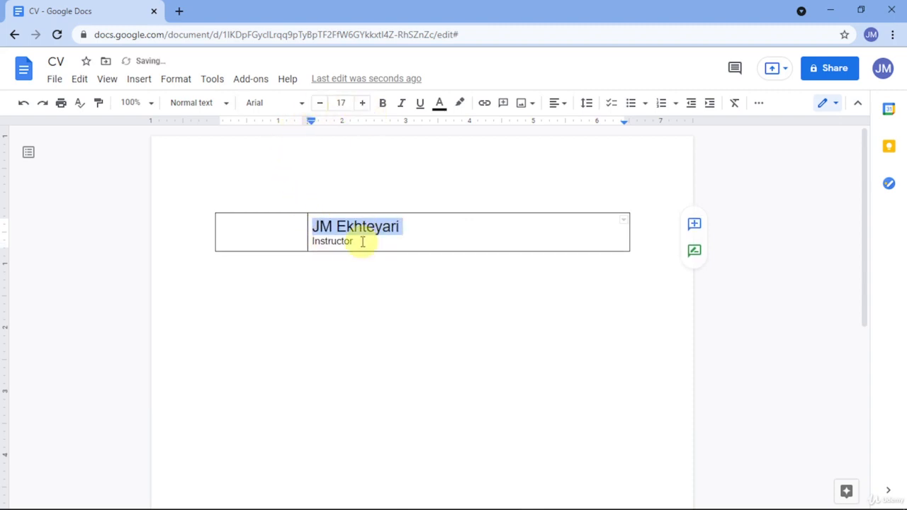
drag(364, 241, 309, 239)
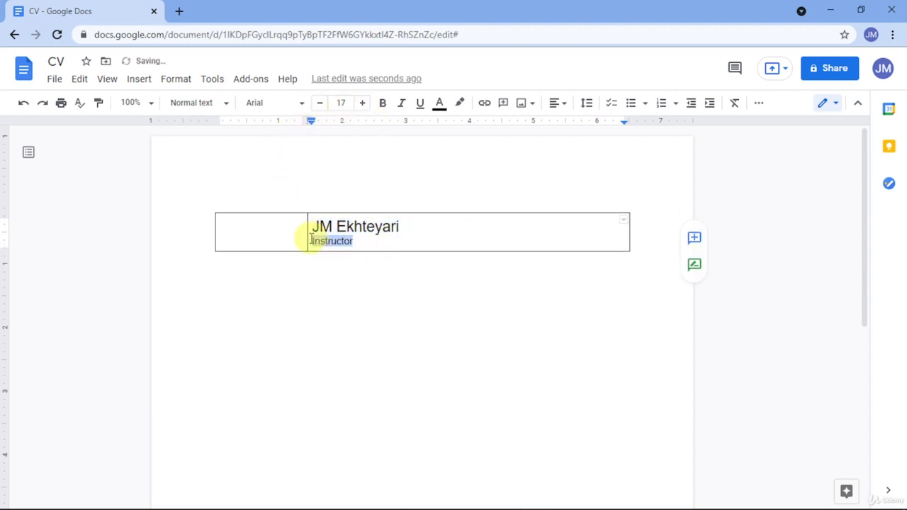
click(362, 103)
click(362, 103)
click(362, 103)
click(305, 228)
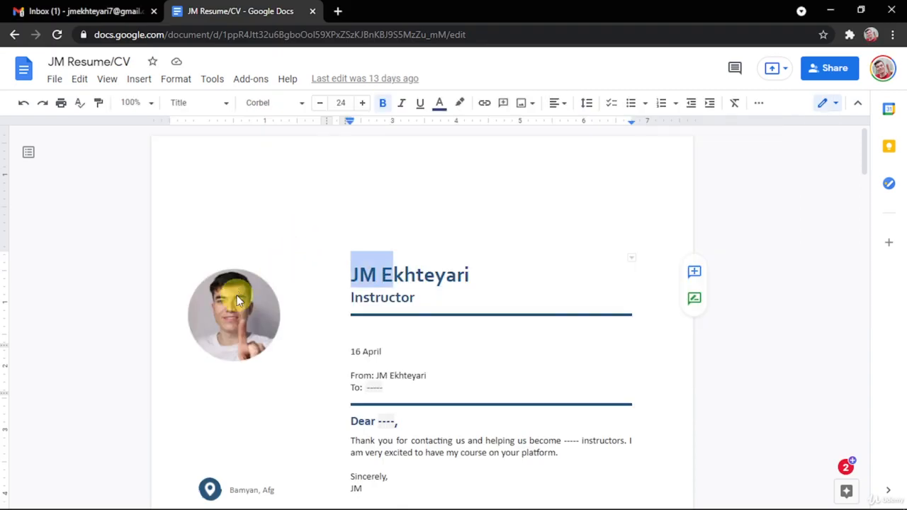
Paste the round profile photo from the old résumé into the left cell, then delete the broken image.
click(238, 301)
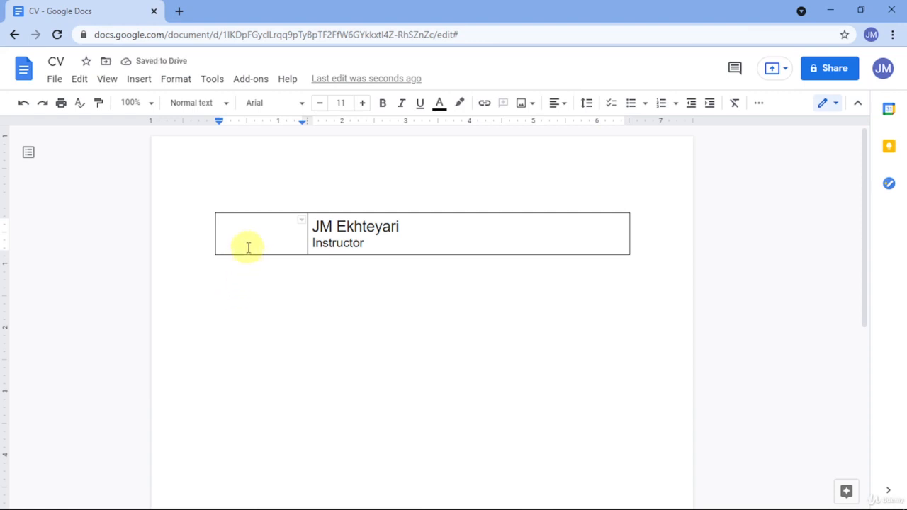
key(ctrl+v)
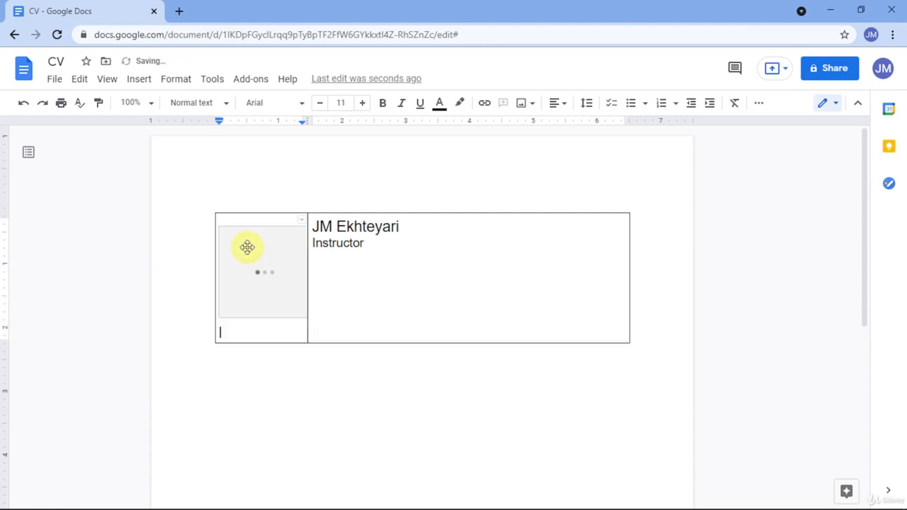
click(265, 274)
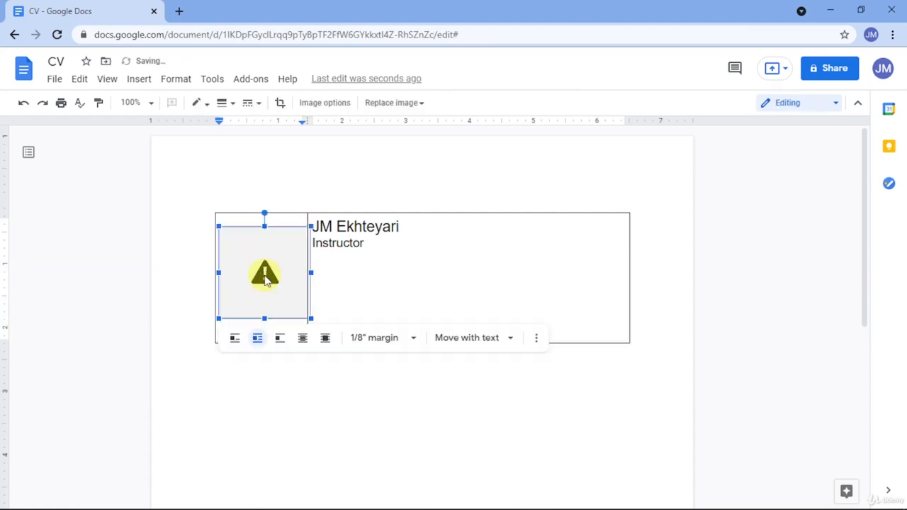
key(Delete)
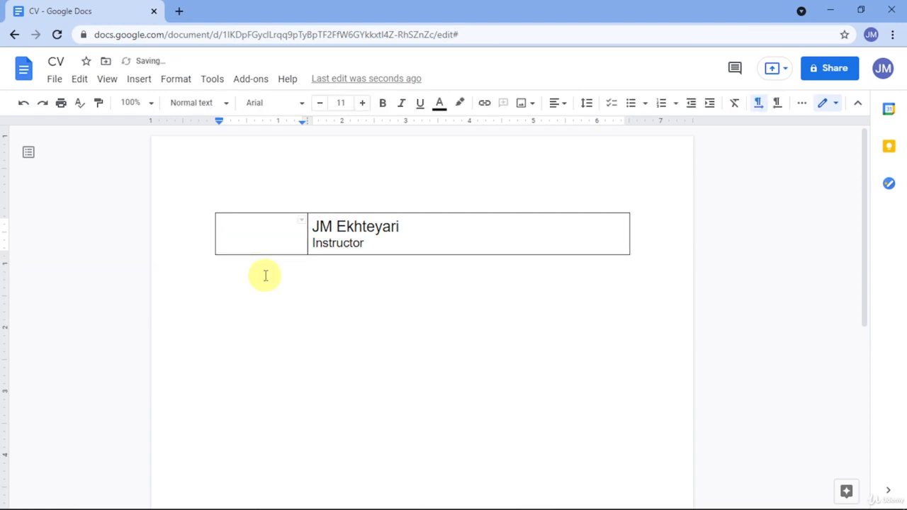
Upload the 'cropped' photo from My Productivity > Edited into the left cell, then remove it again.
click(140, 79)
mouse_move(255, 108)
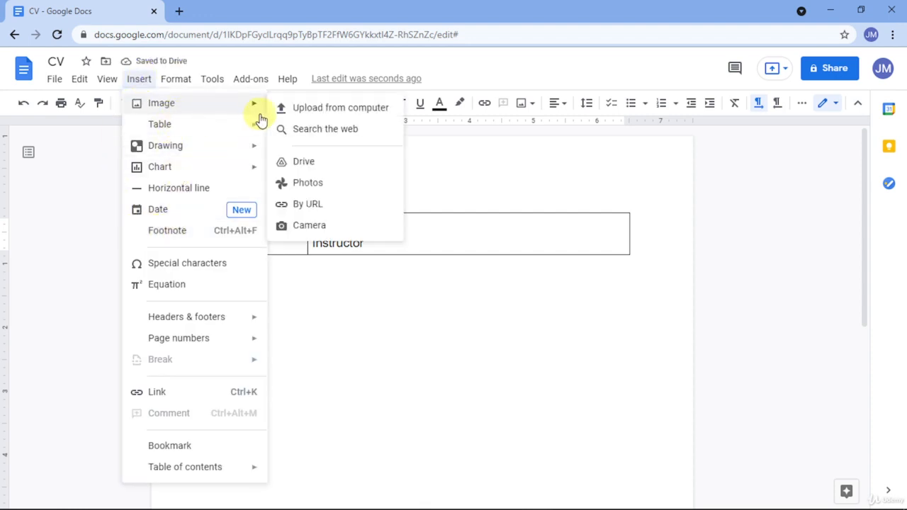
click(312, 119)
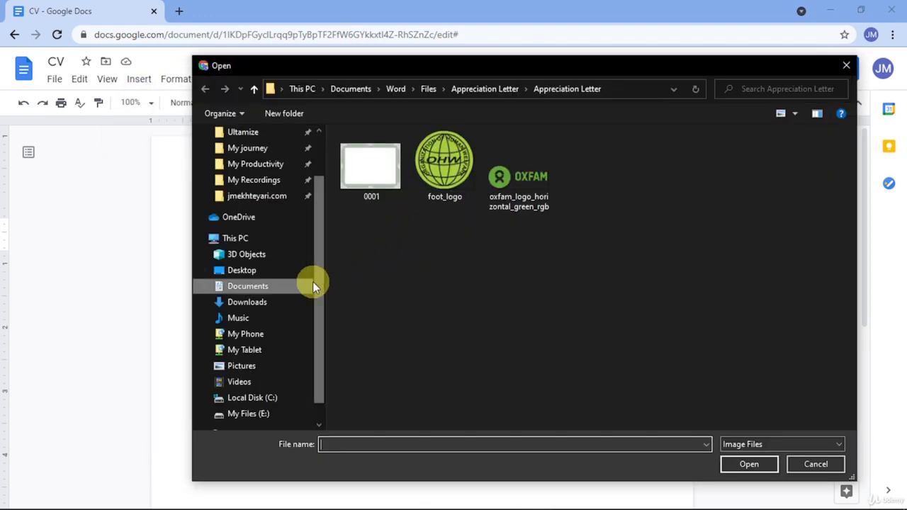
scroll(284, 295, up, 2)
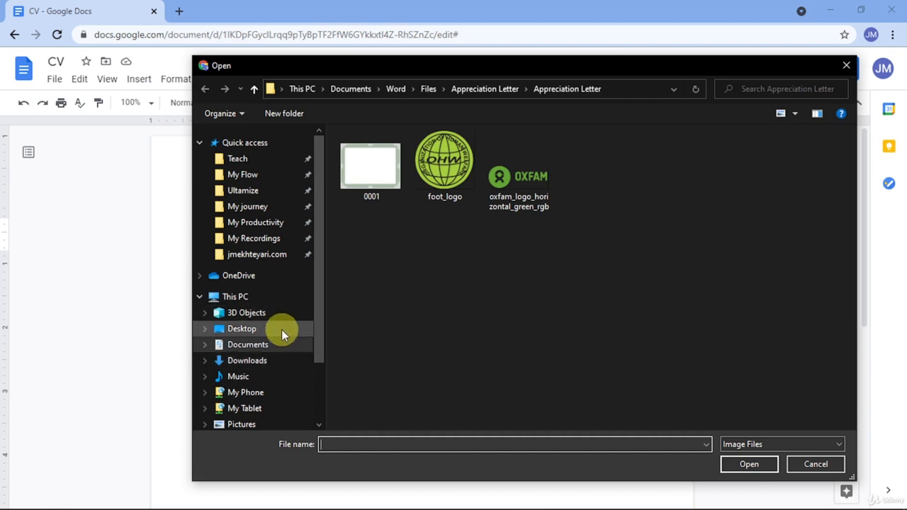
click(269, 227)
double_click(348, 263)
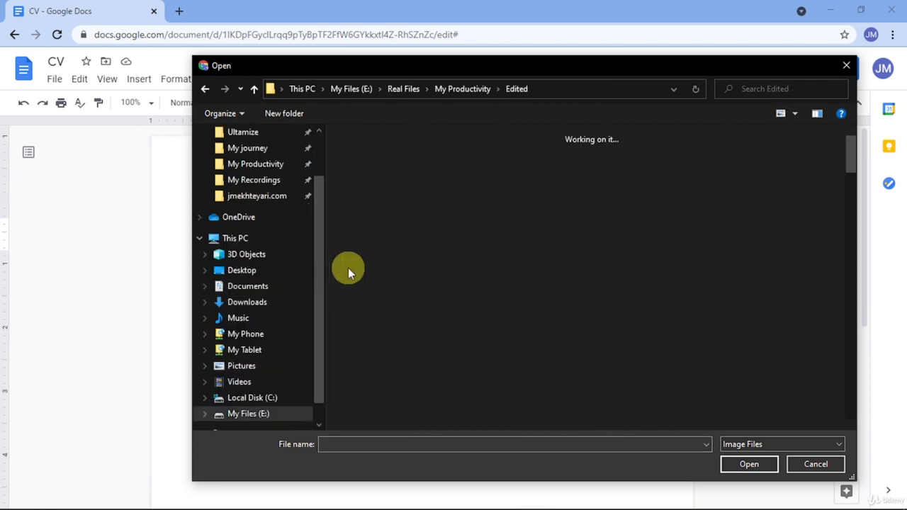
scroll(514, 287, down, 2)
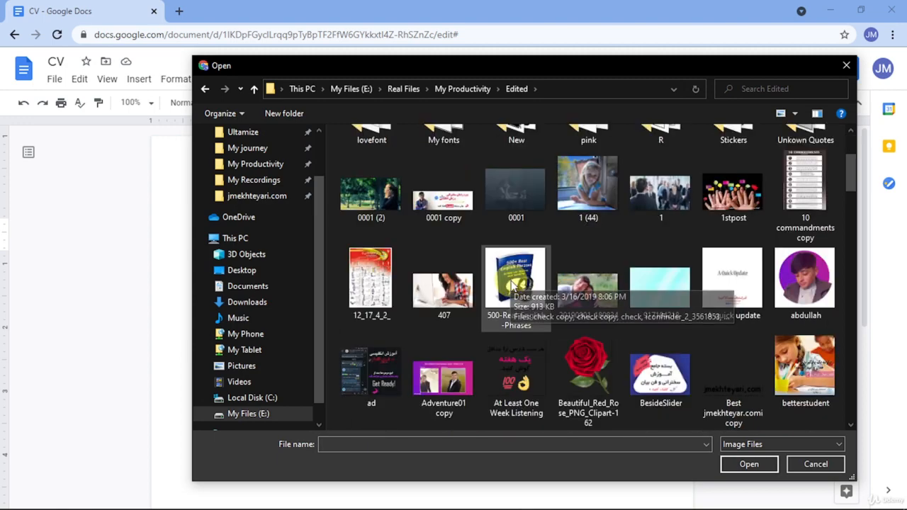
scroll(545, 287, down, 5)
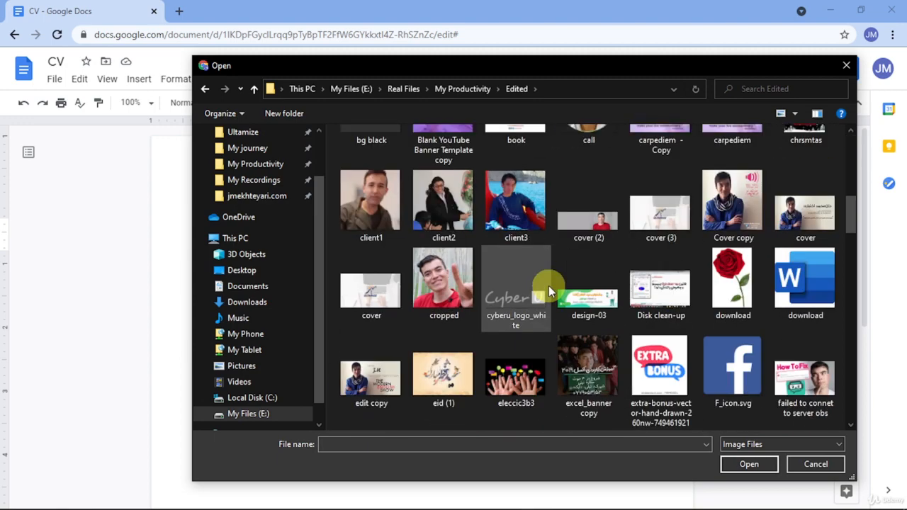
double_click(462, 289)
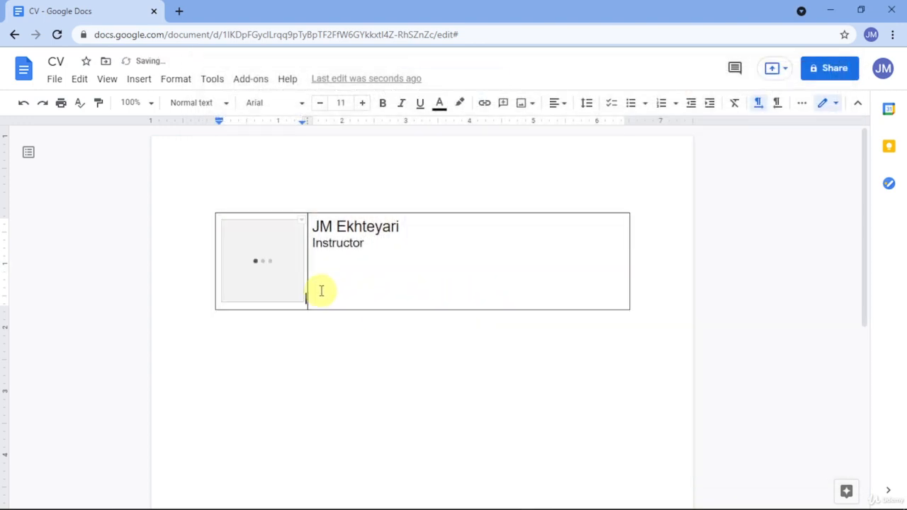
click(276, 276)
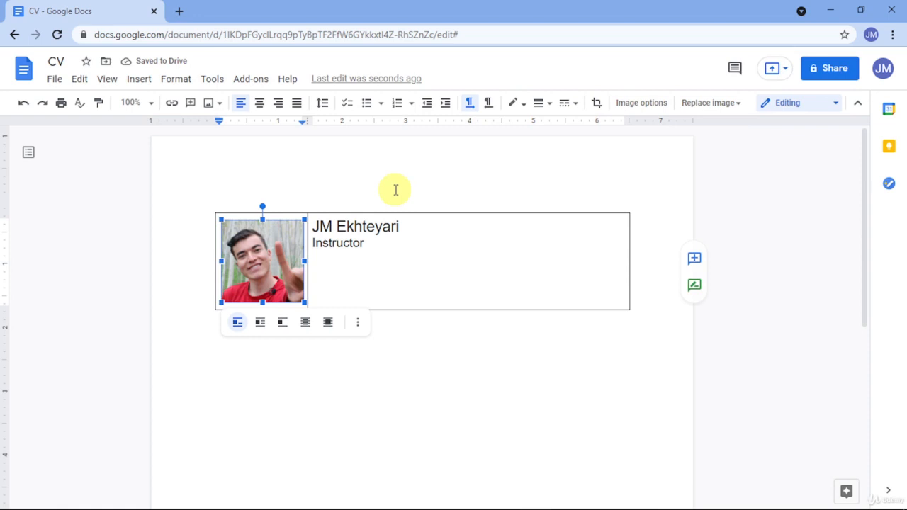
key(Delete)
Upload the round purple-background portrait 'Me copy - Copy' from the Edited folder into the left cell.
click(56, 80)
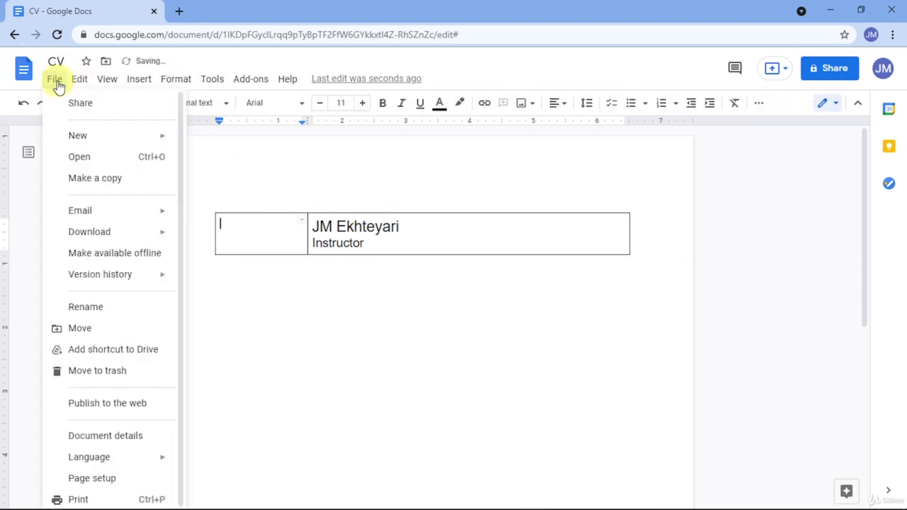
mouse_move(137, 83)
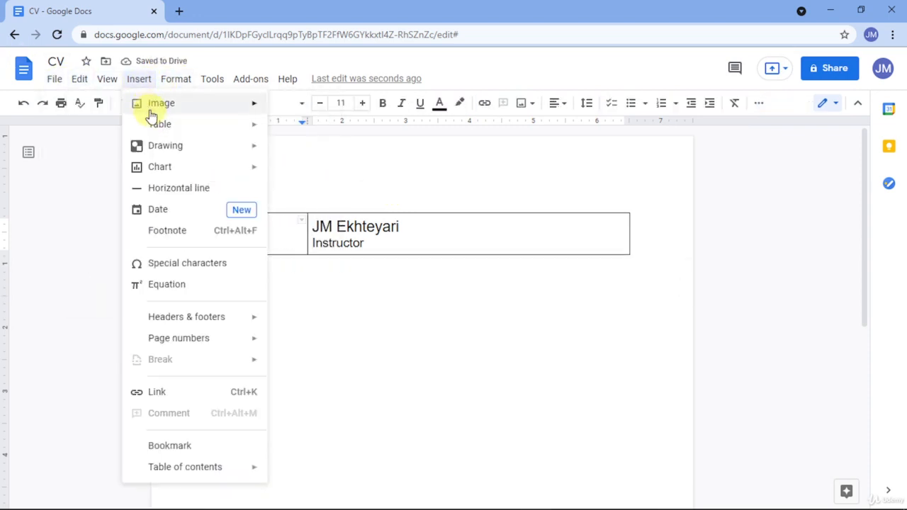
mouse_move(151, 114)
click(304, 109)
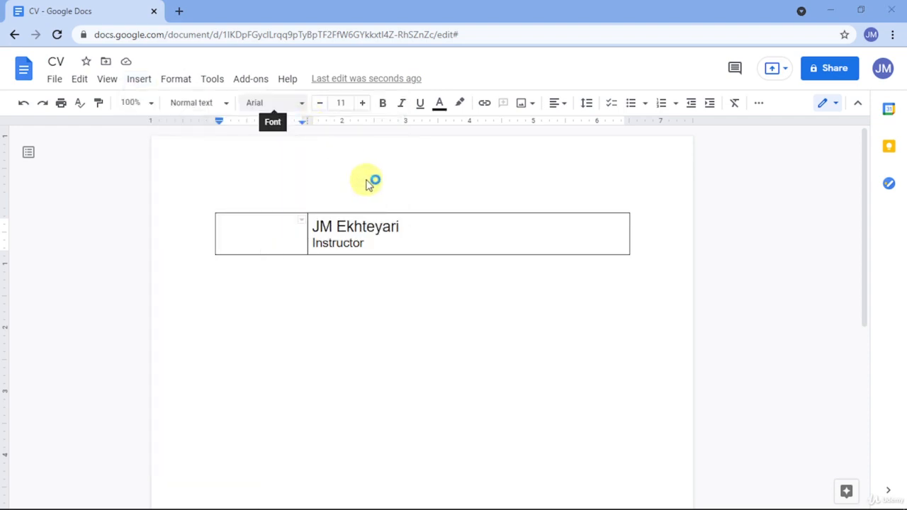
scroll(471, 265, down, 5)
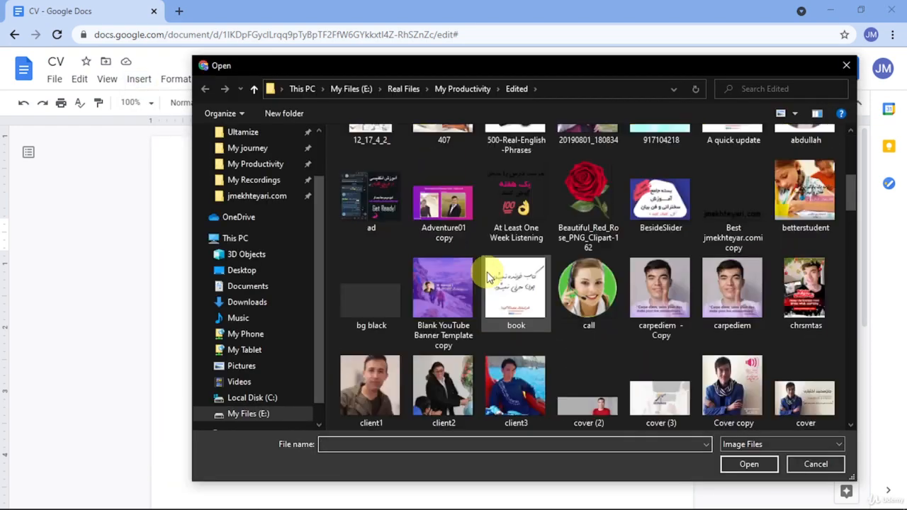
scroll(487, 277, down, 3)
scroll(486, 271, down, 6)
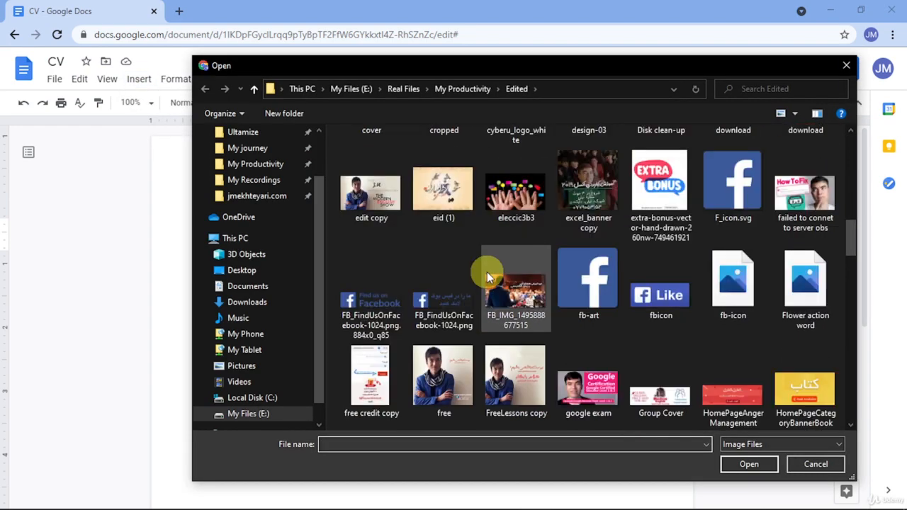
scroll(487, 276, down, 6)
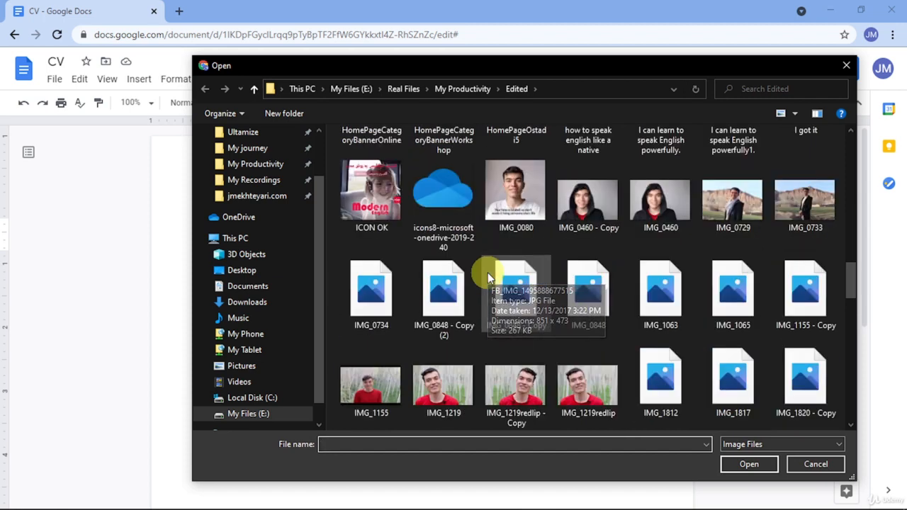
scroll(487, 277, down, 6)
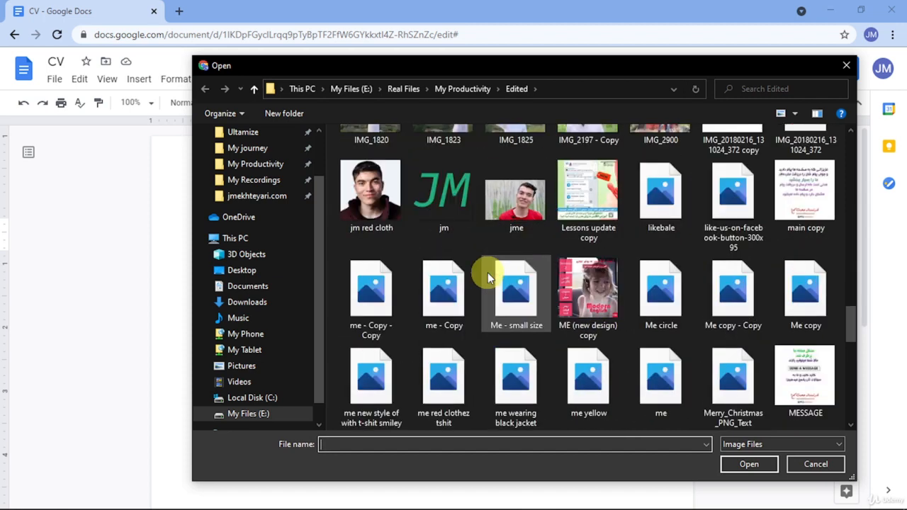
scroll(487, 277, up, 3)
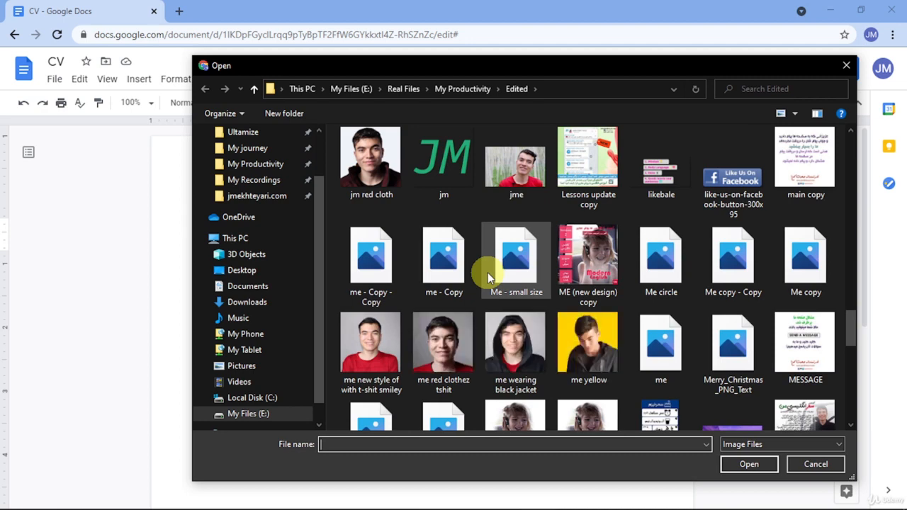
scroll(487, 273, down, 3)
scroll(487, 276, down, 4)
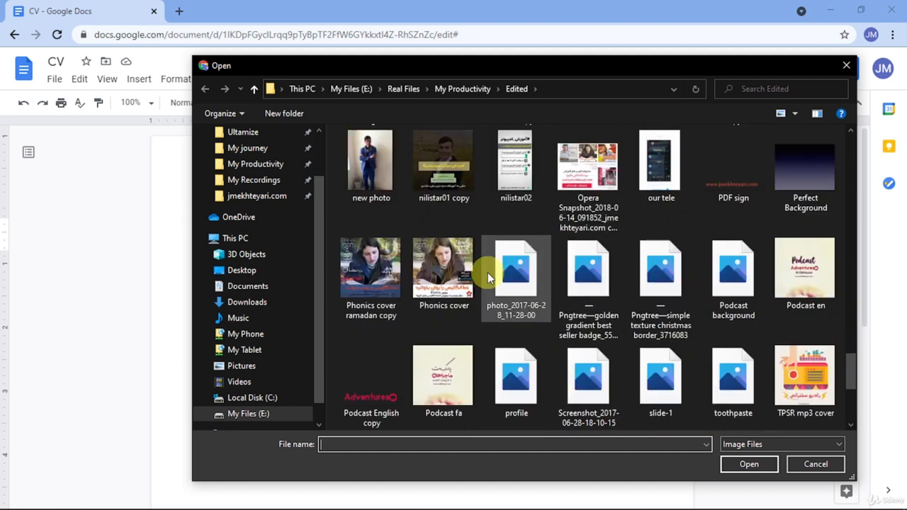
scroll(488, 276, down, 3)
scroll(487, 276, down, 2)
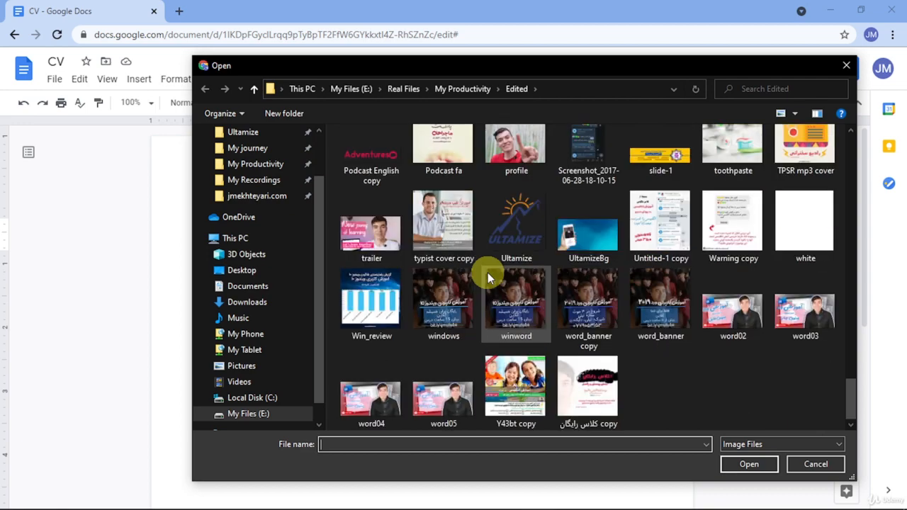
scroll(488, 273, up, 2)
scroll(487, 272, up, 3)
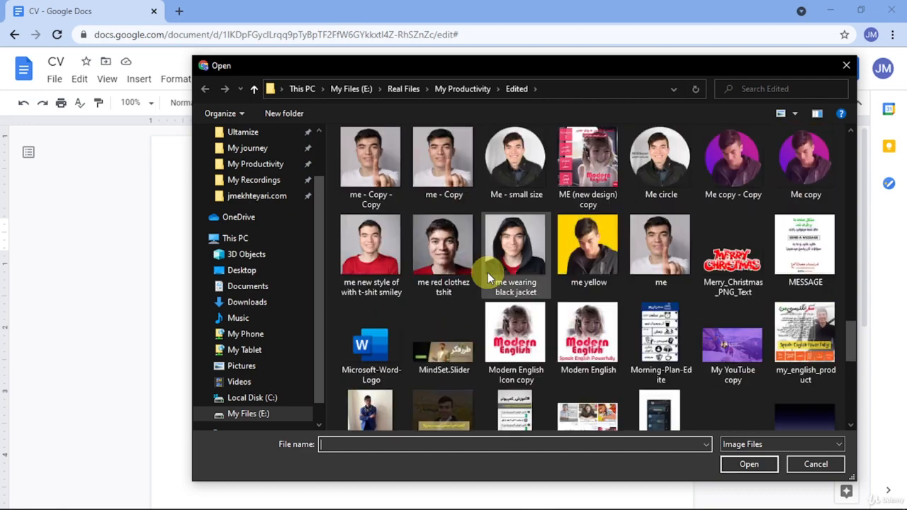
click(785, 172)
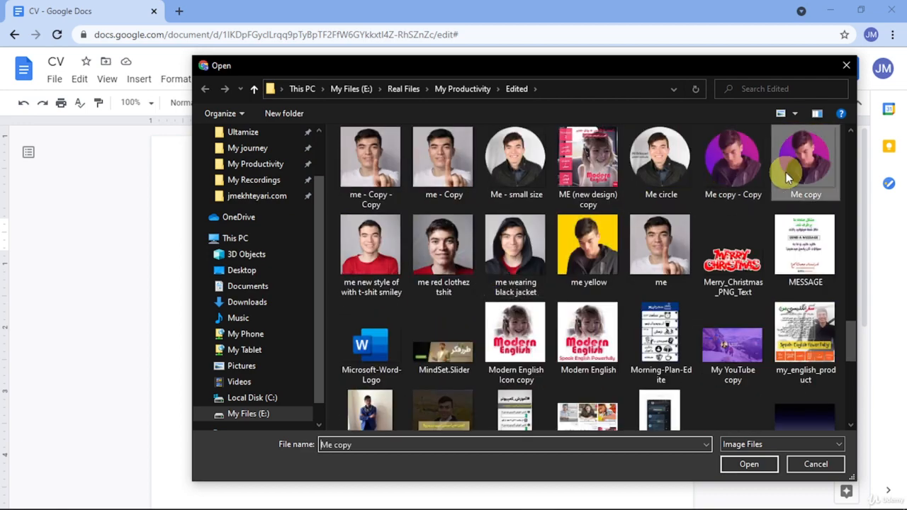
click(740, 172)
click(809, 173)
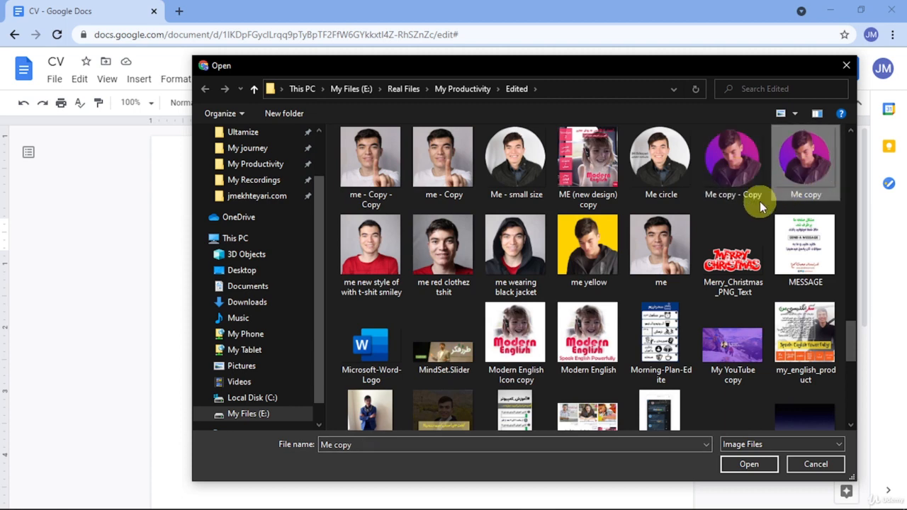
double_click(739, 190)
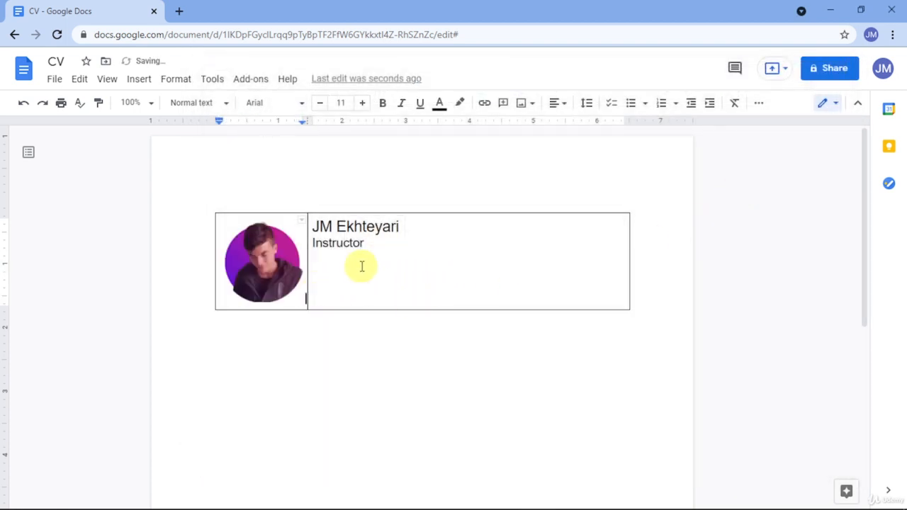
Insert empty lines before the name so the name and Instructor drop to the cell's bottom.
click(291, 281)
click(312, 289)
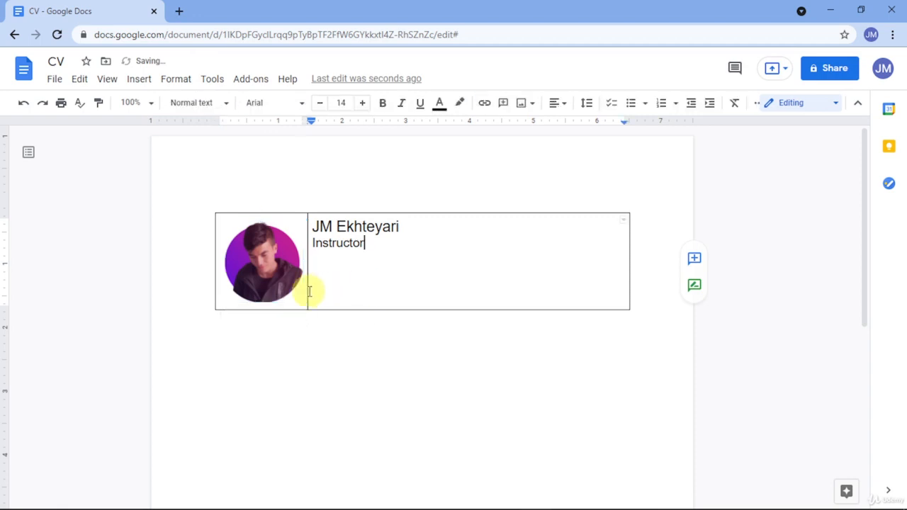
click(294, 295)
click(397, 277)
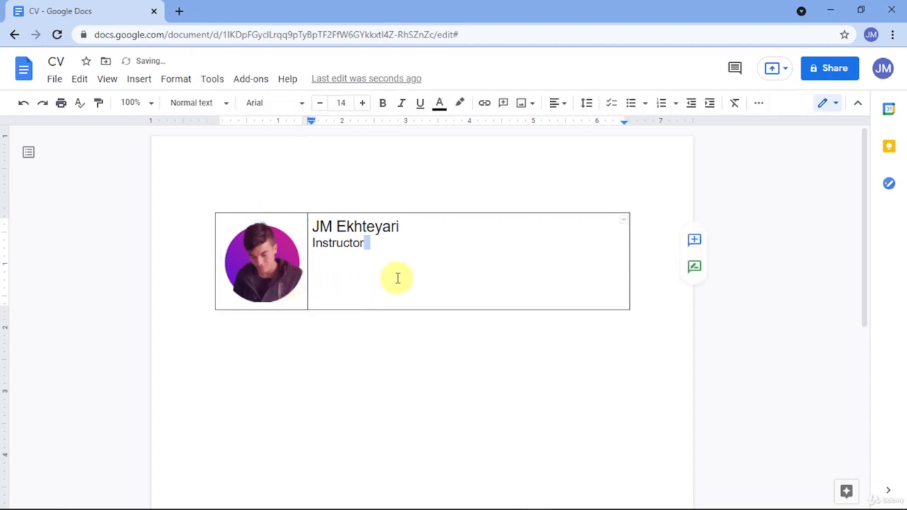
key(alt+Tab)
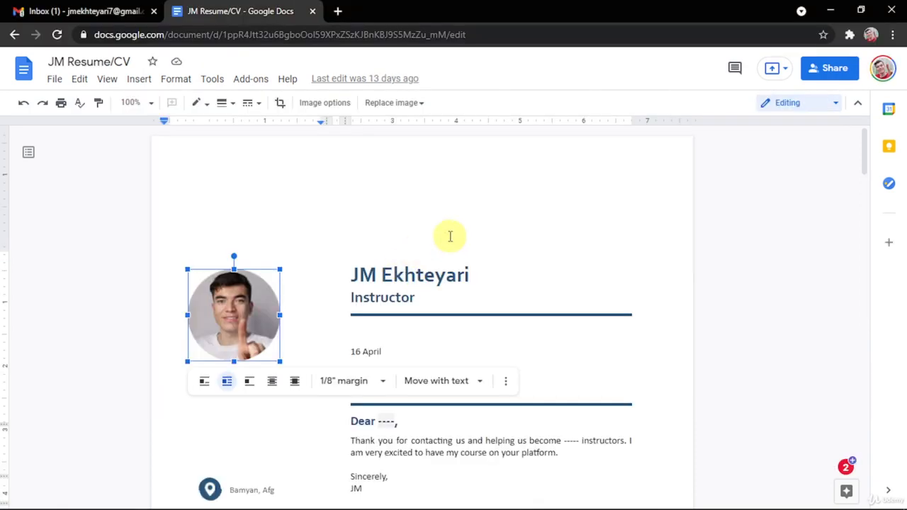
key(alt+Tab)
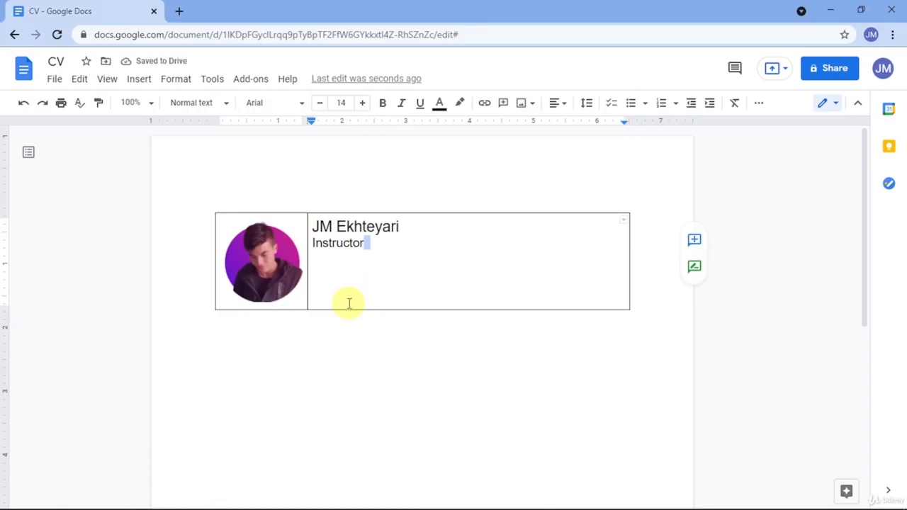
click(313, 227)
key(Return)
key(Return)
key(Return)
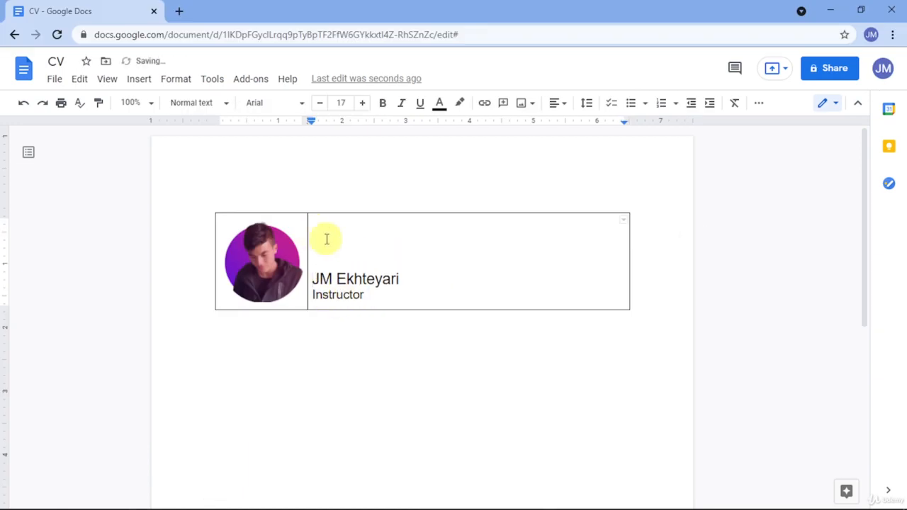
click(363, 312)
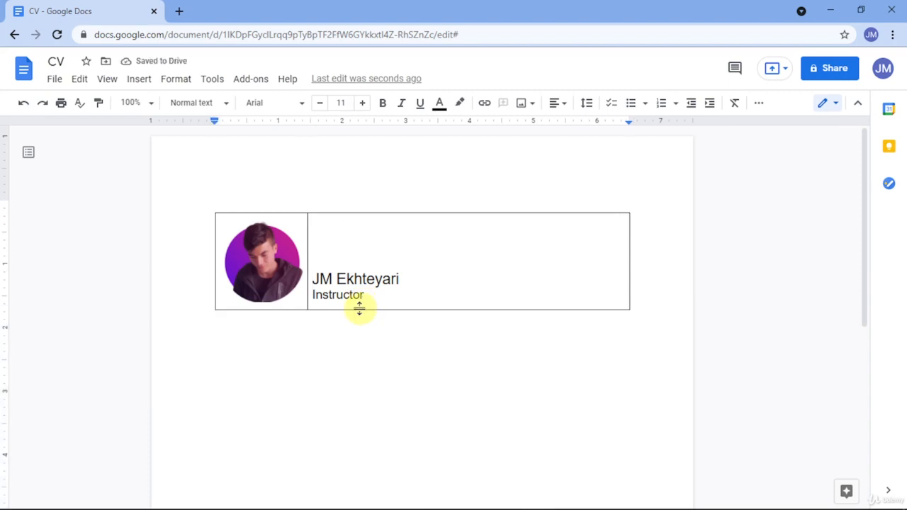
Give the text cell a dark blue bottom border, trying 6pt and 4.5pt before settling on 3pt.
click(359, 308)
click(197, 103)
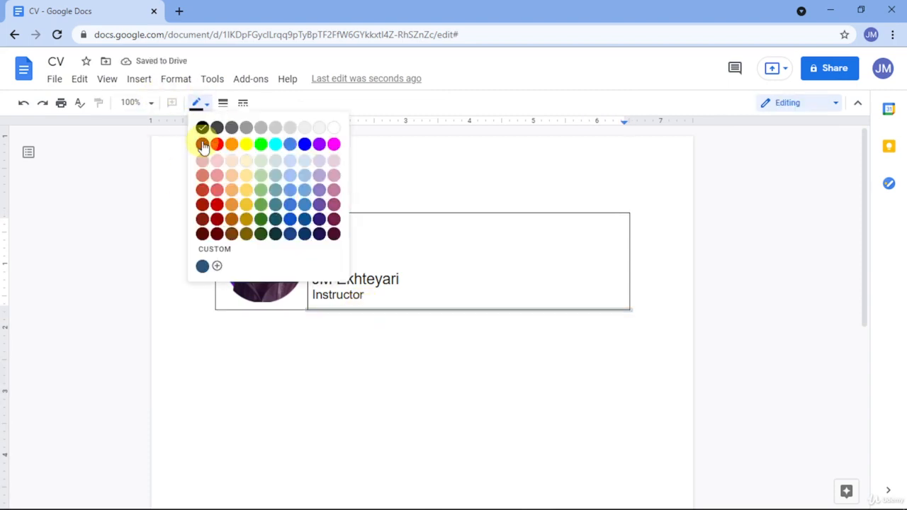
click(202, 266)
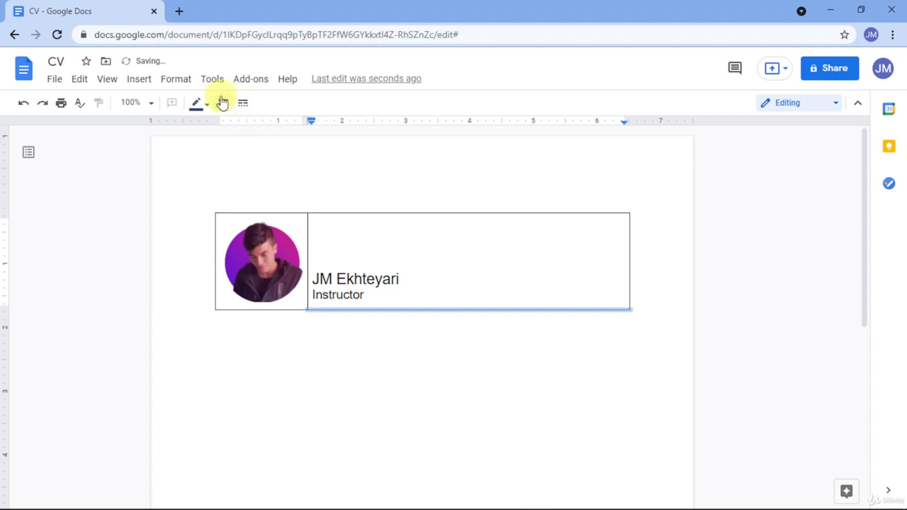
click(199, 103)
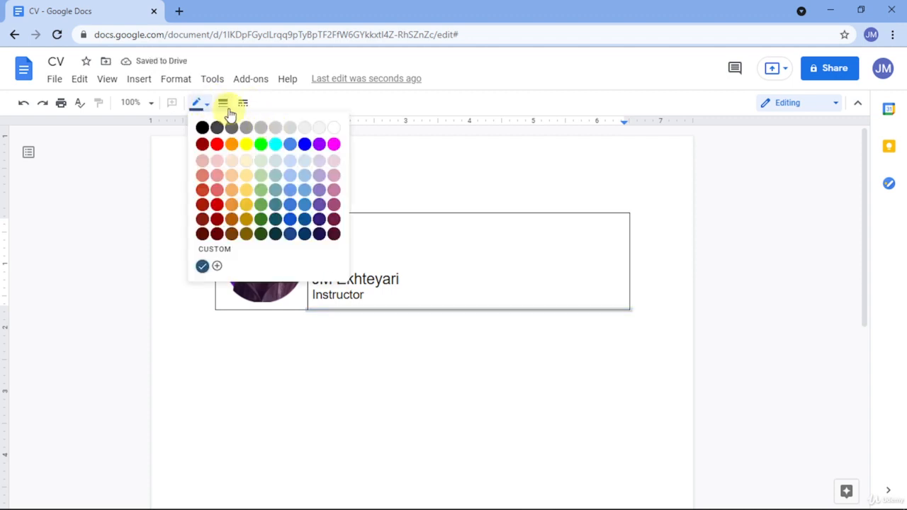
click(225, 106)
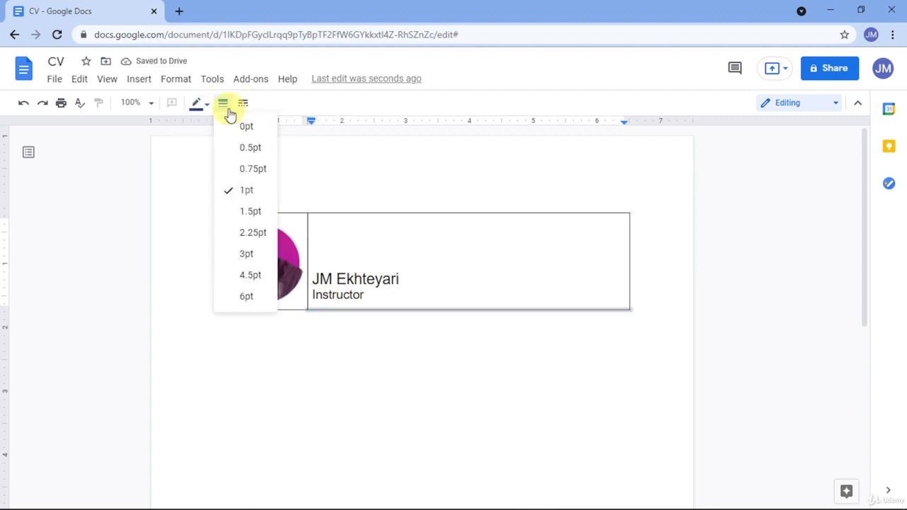
click(244, 292)
click(200, 103)
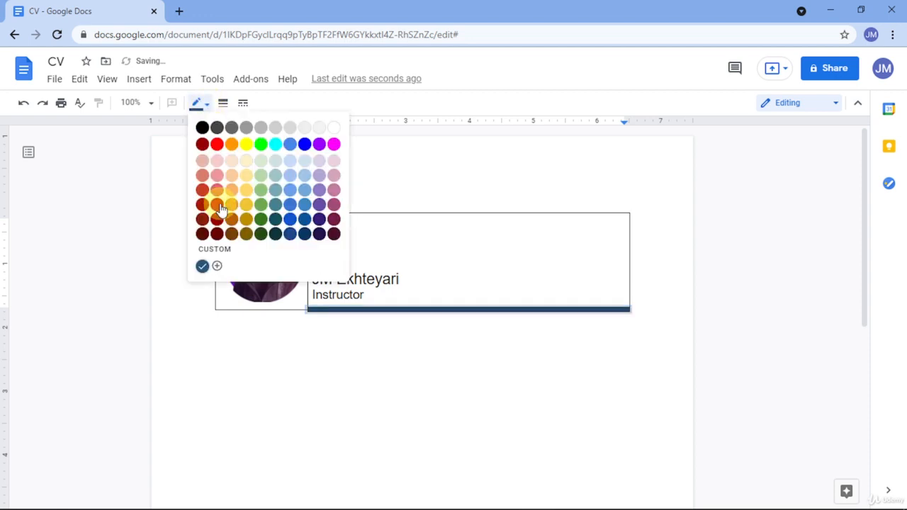
click(221, 104)
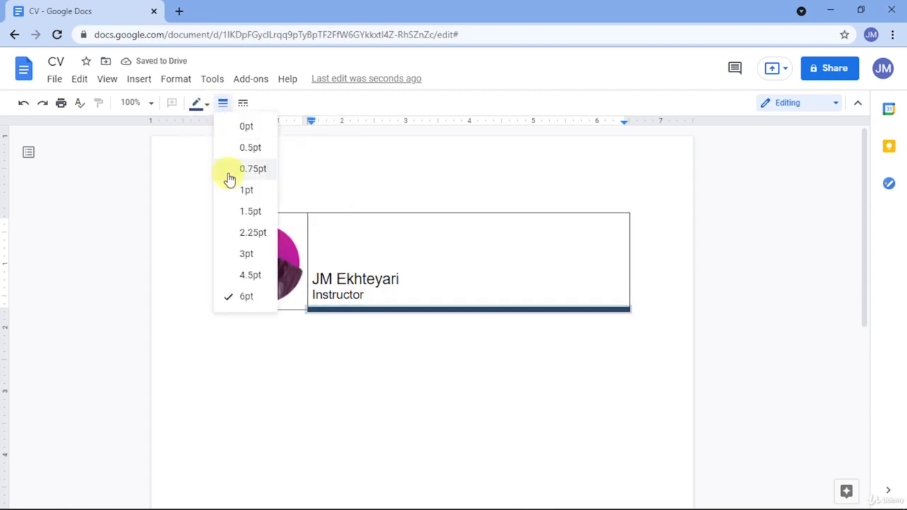
click(244, 278)
click(220, 103)
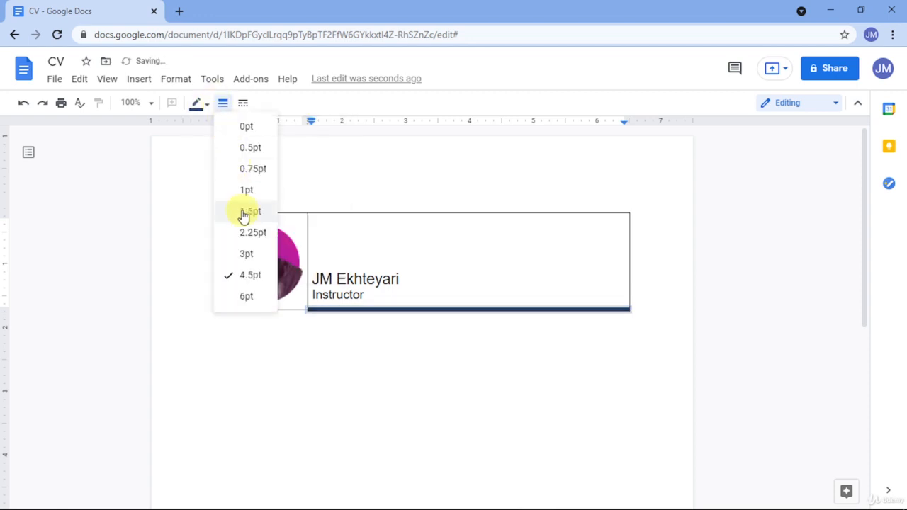
click(246, 254)
click(343, 294)
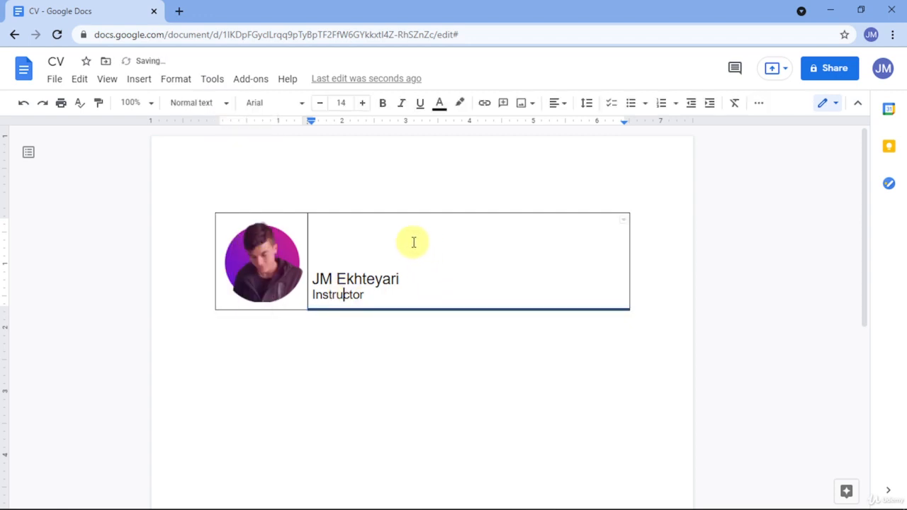
Make the table's top border white and the left border 0pt and white.
click(344, 209)
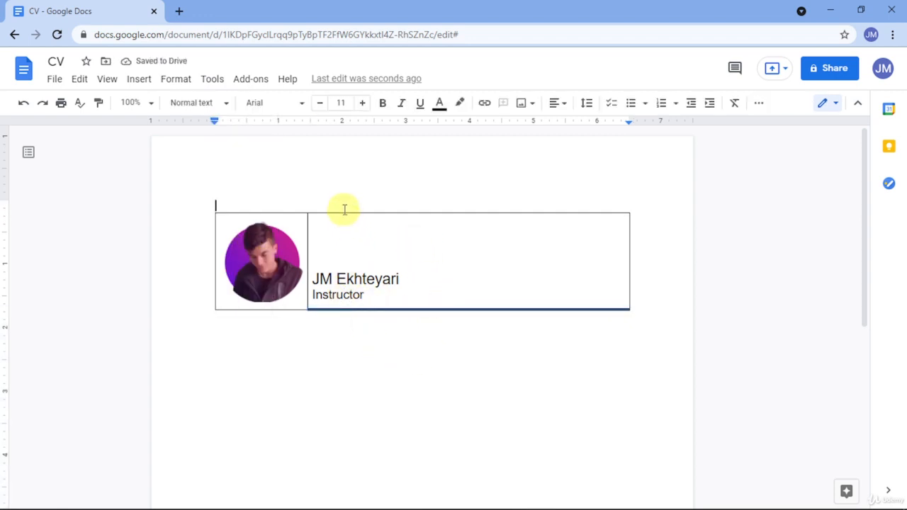
click(343, 213)
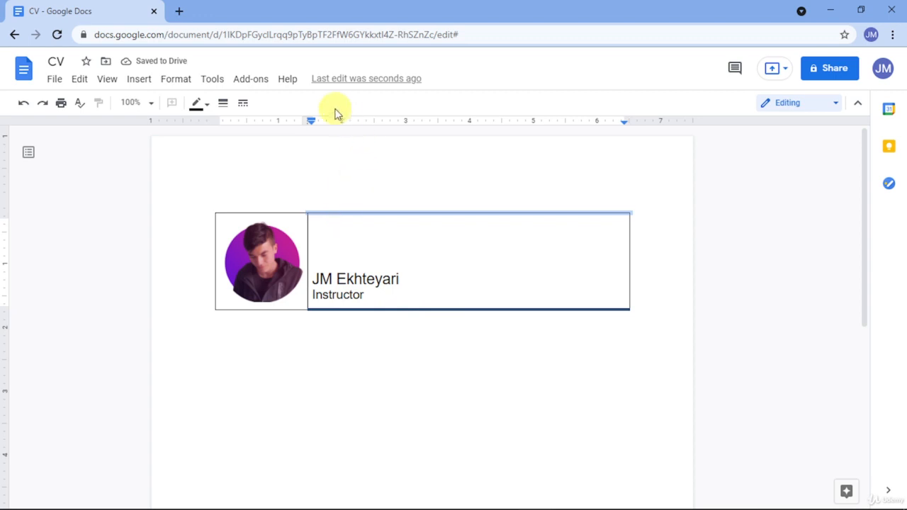
click(206, 107)
click(333, 127)
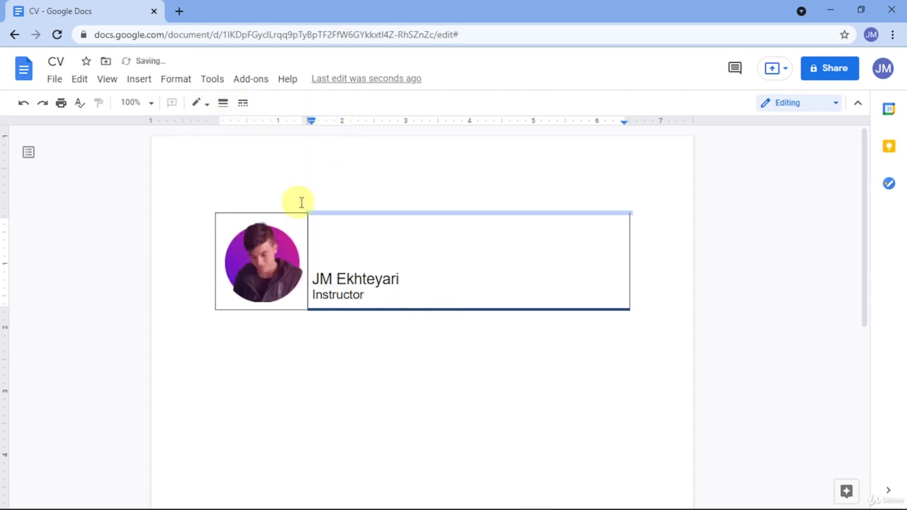
click(243, 212)
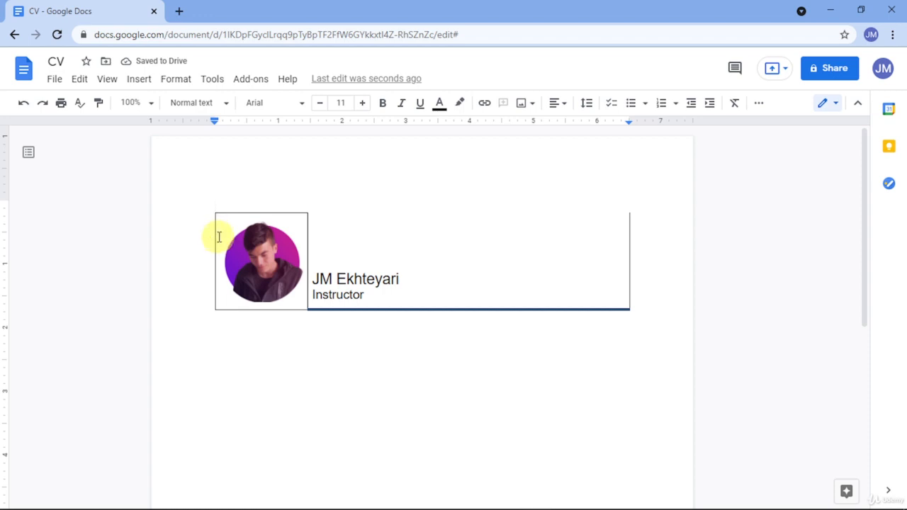
click(216, 237)
click(242, 104)
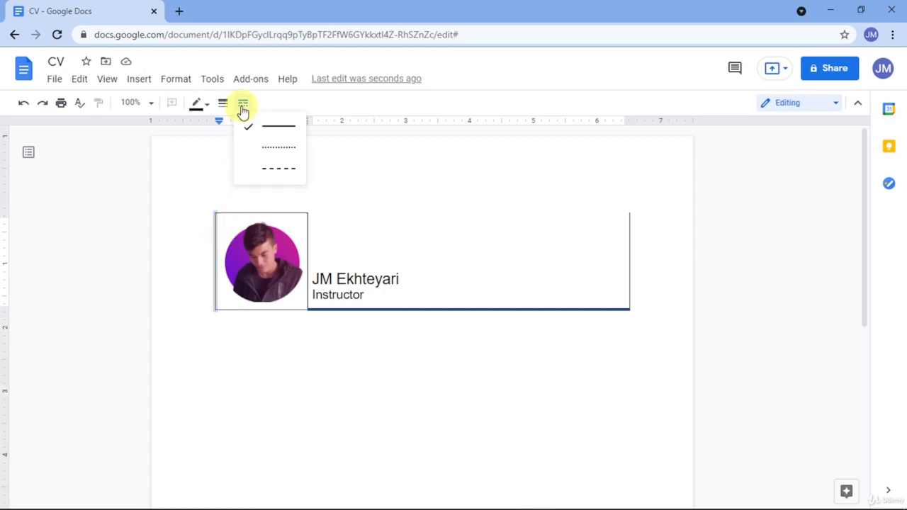
click(224, 104)
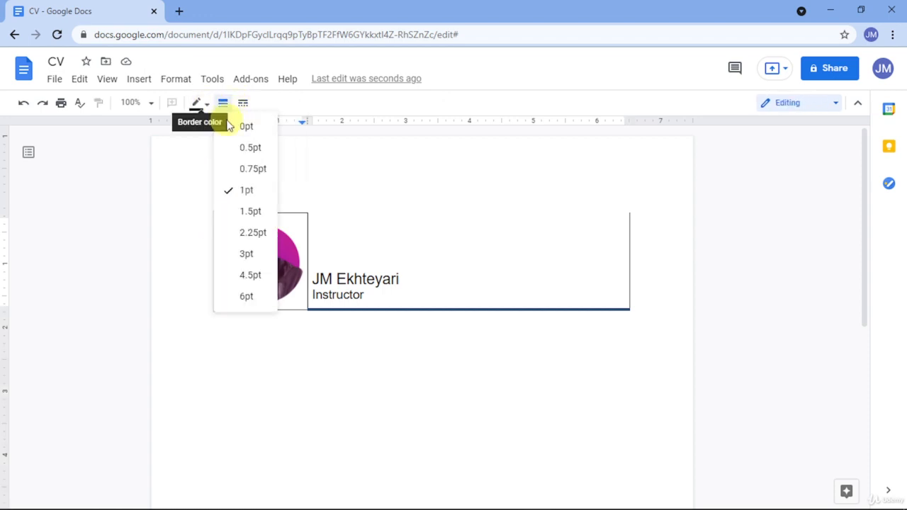
click(227, 124)
click(197, 104)
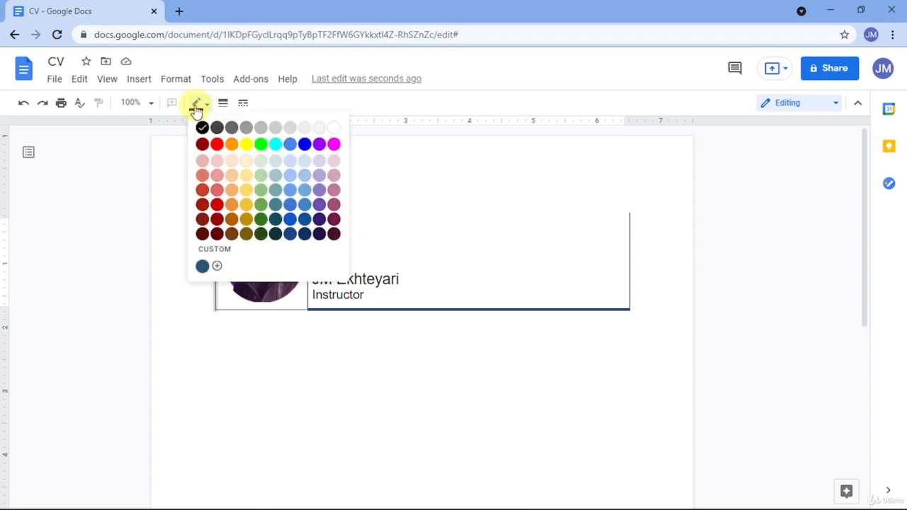
click(332, 128)
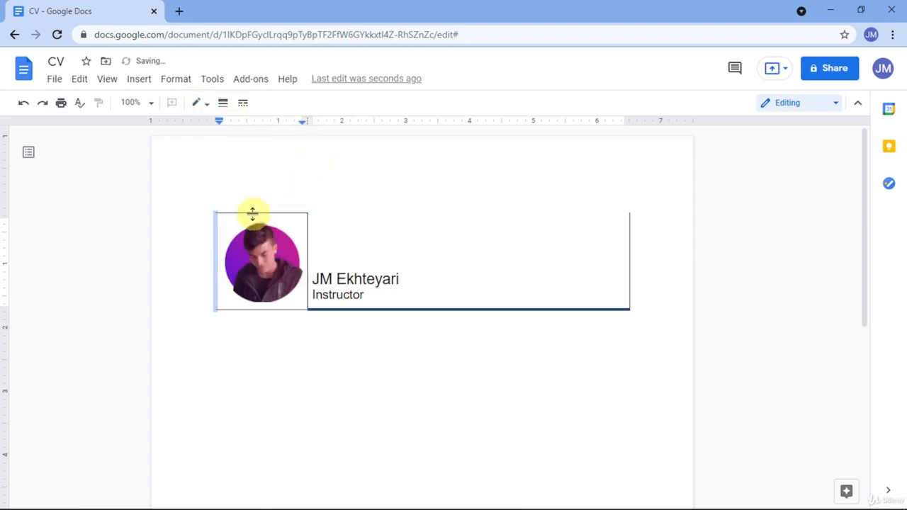
Turn the photo cell's borders white, including its bottom edge.
click(201, 104)
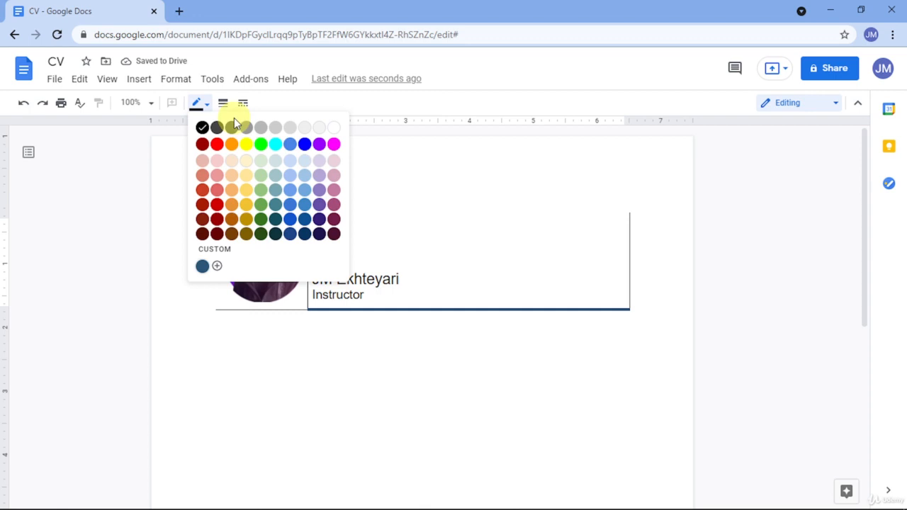
click(333, 129)
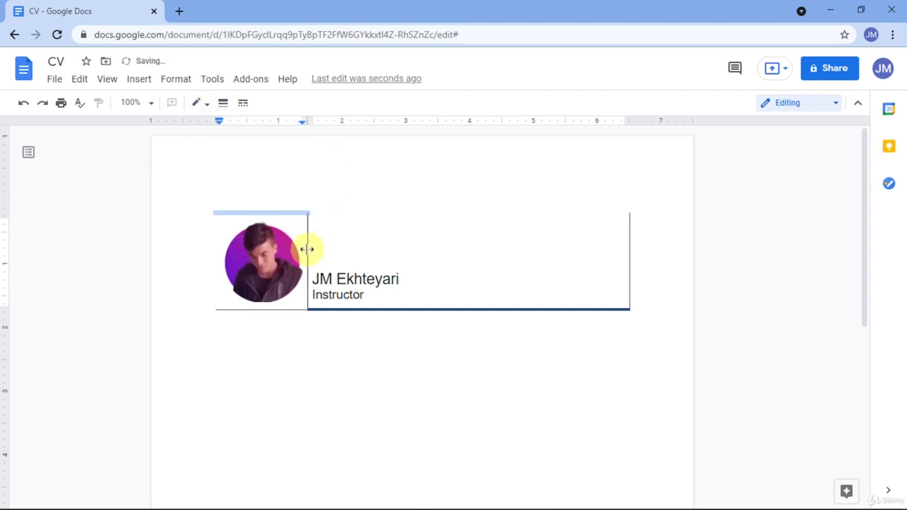
click(202, 106)
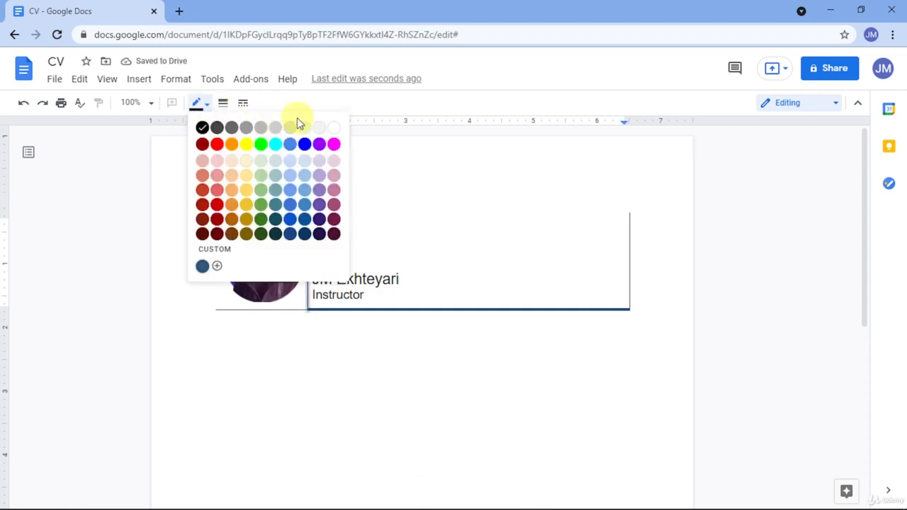
click(330, 130)
click(269, 313)
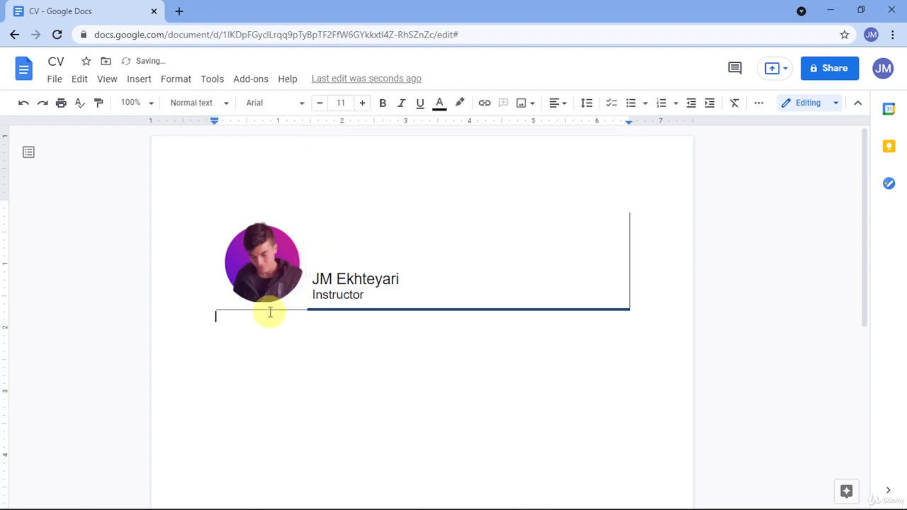
click(264, 309)
click(197, 103)
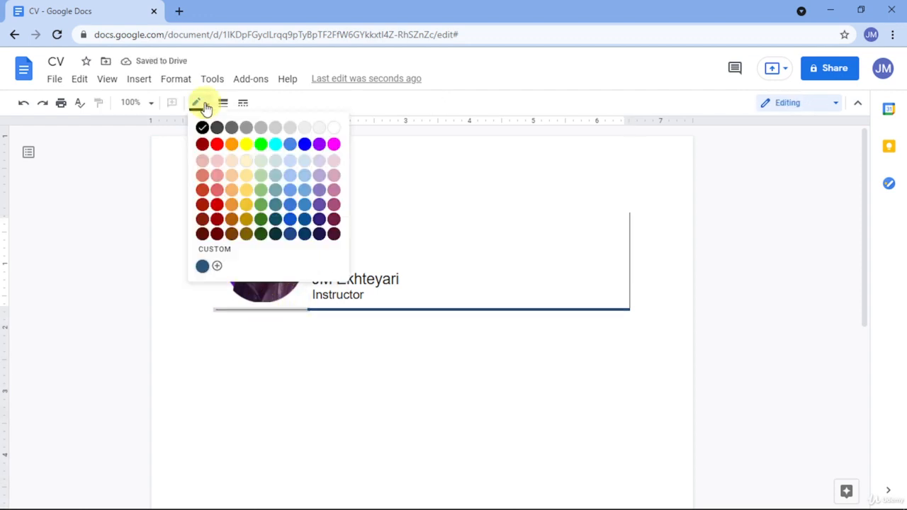
click(335, 129)
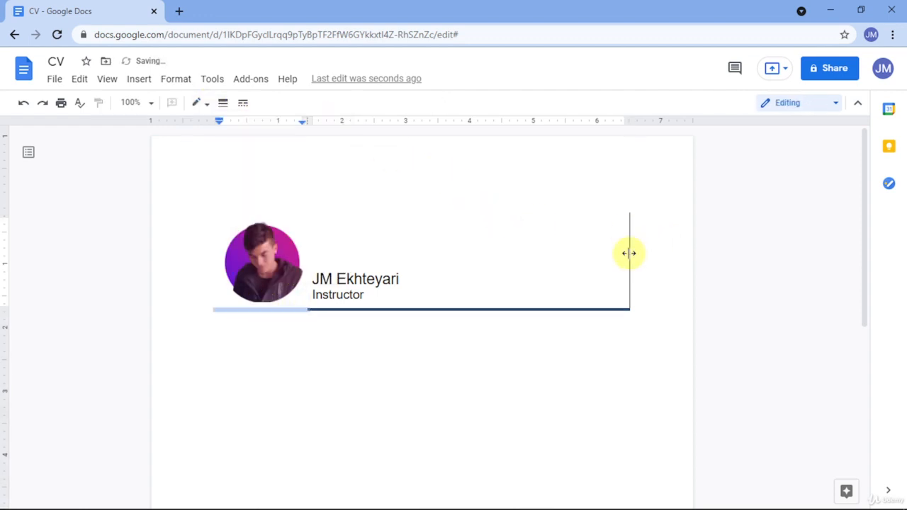
click(629, 253)
click(198, 103)
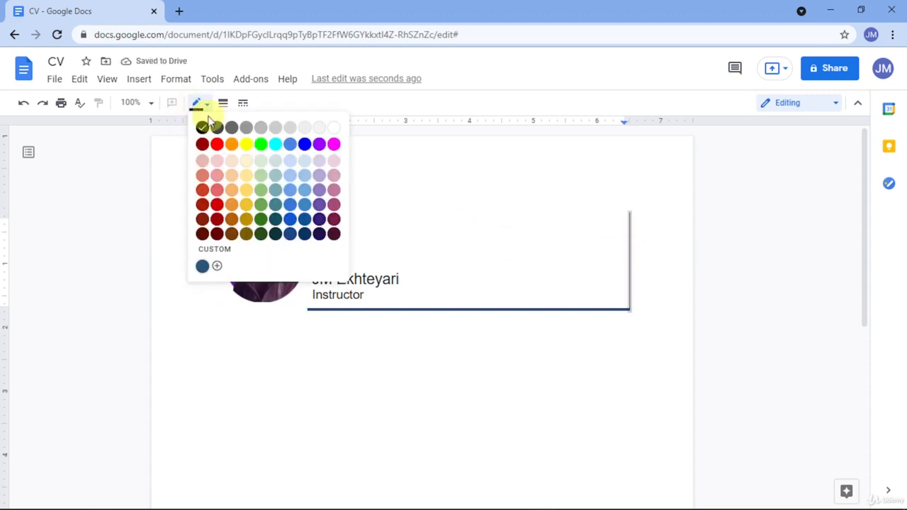
Make the table's right border white and nudge the portrait slightly left in its cell.
click(337, 128)
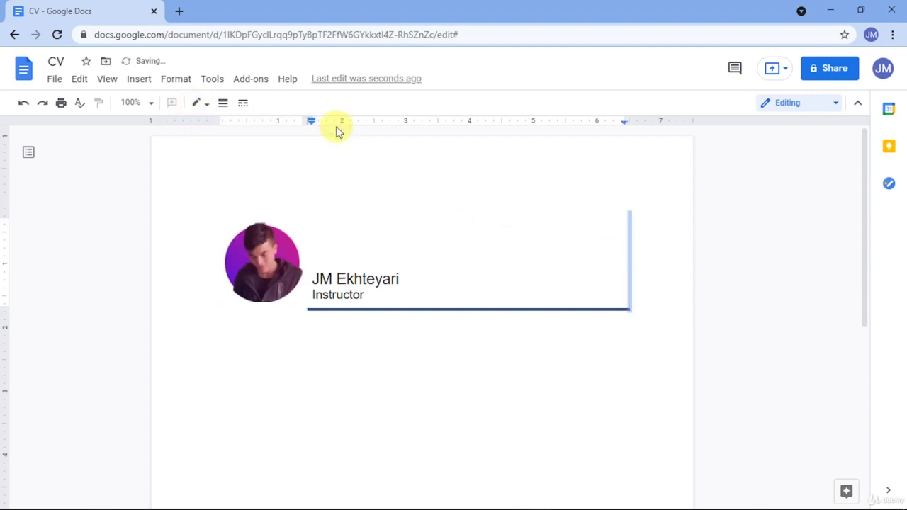
click(383, 372)
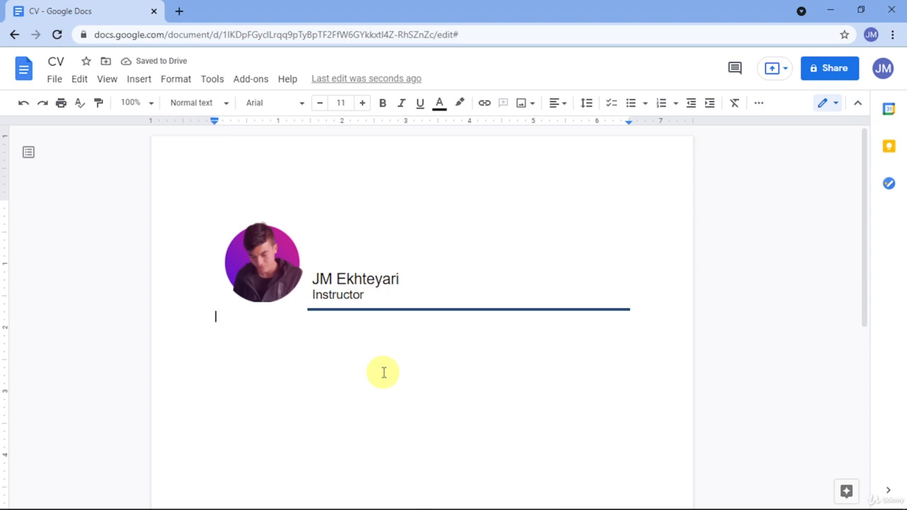
click(268, 273)
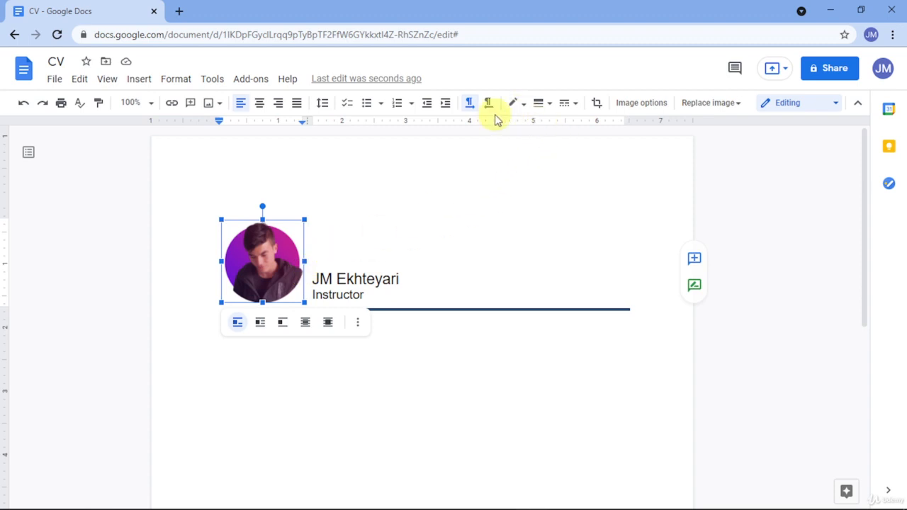
click(445, 108)
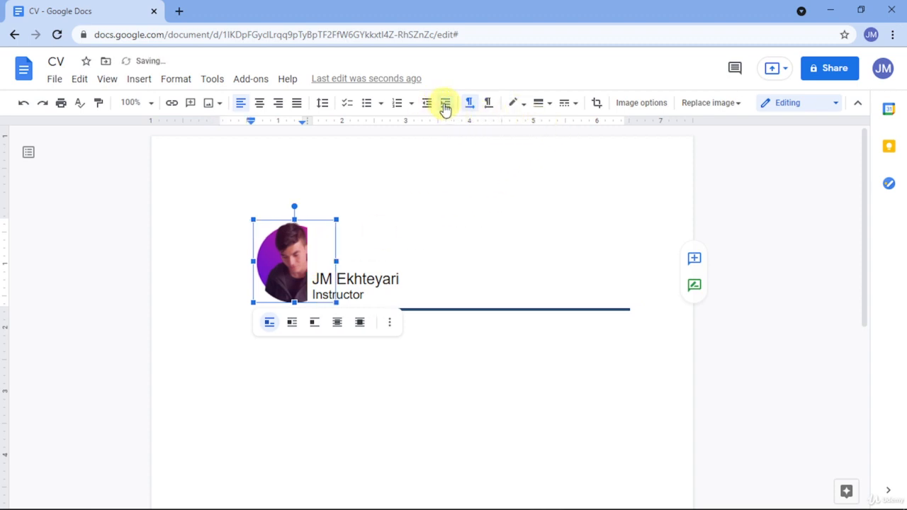
click(428, 104)
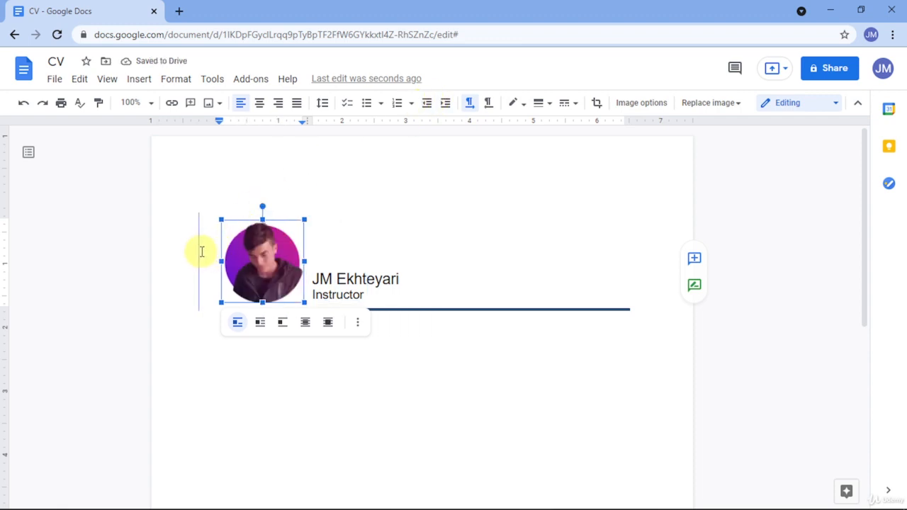
key(BackSpace)
click(199, 251)
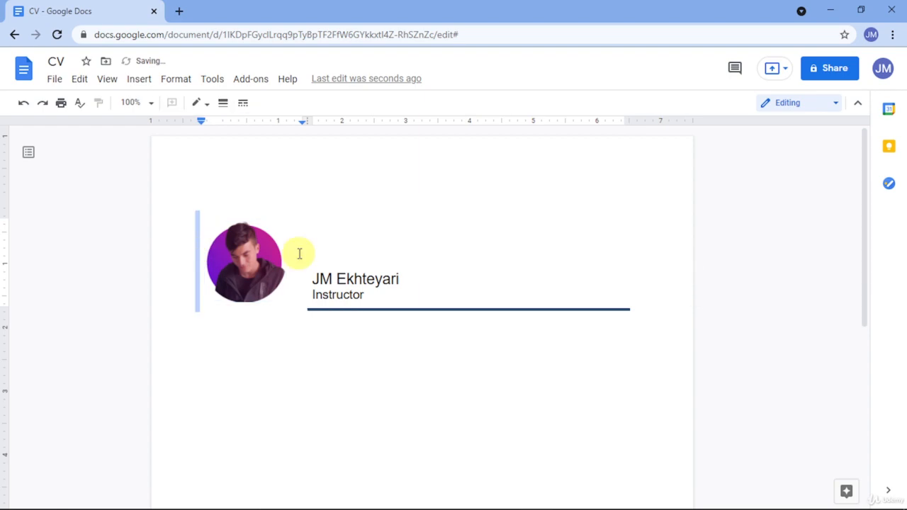
In the JM Resume/CV document, select the 16 April date, From and To lines for copying.
click(331, 277)
key(alt+Tab)
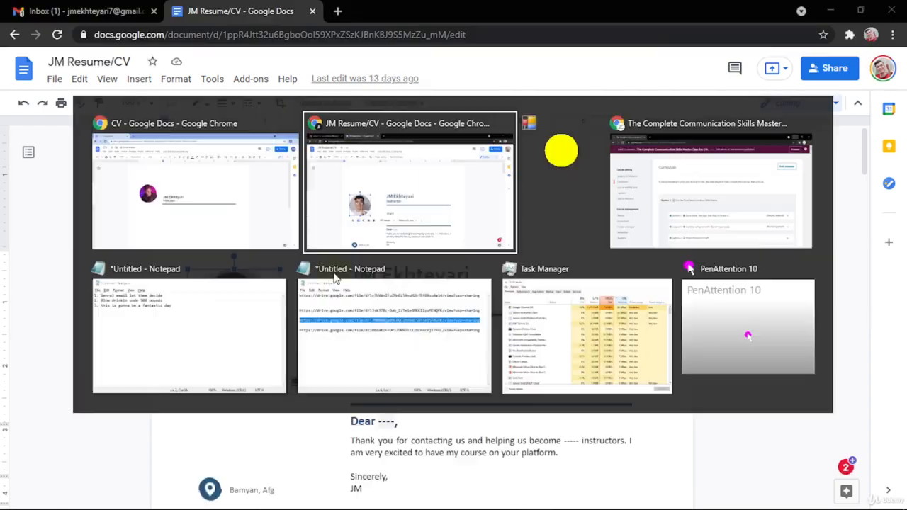
key(alt+Tab)
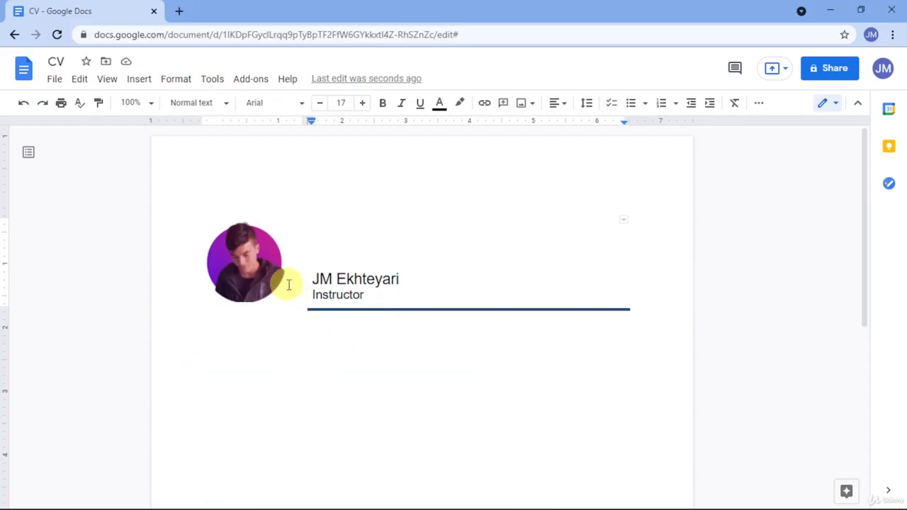
click(251, 269)
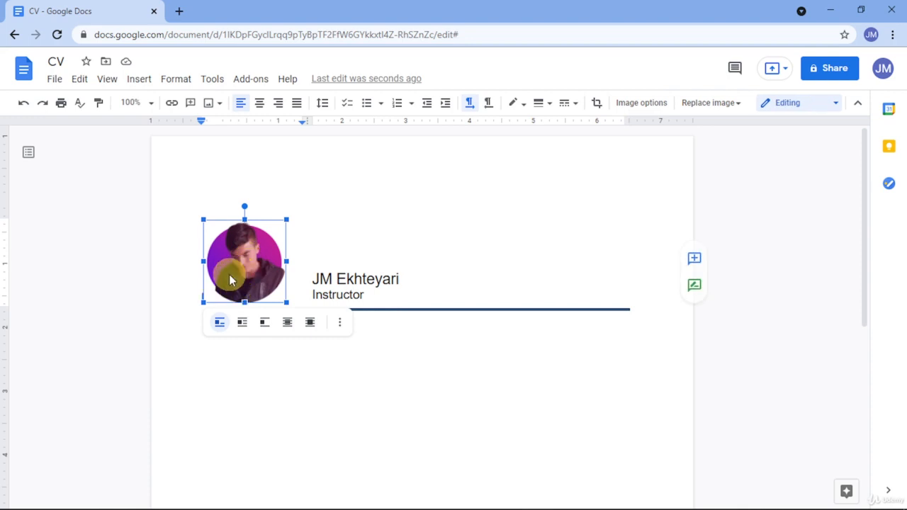
click(405, 283)
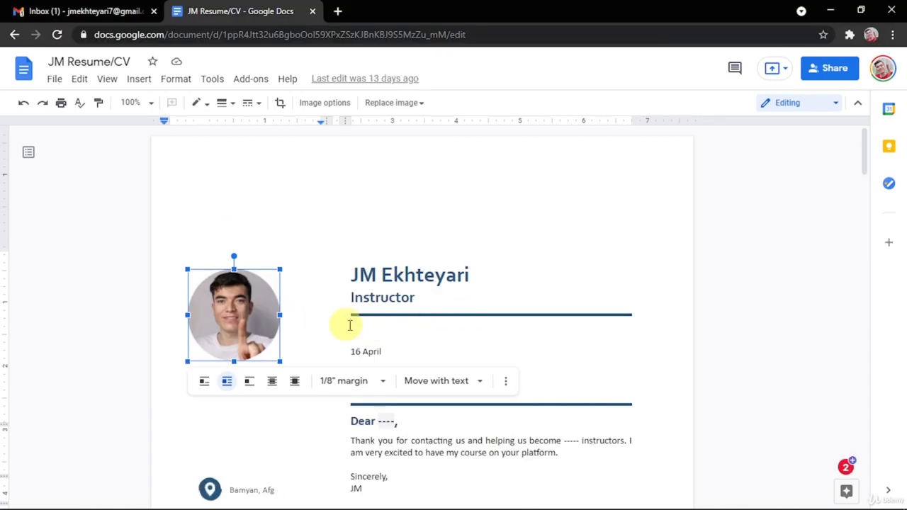
scroll(421, 271, down, 3)
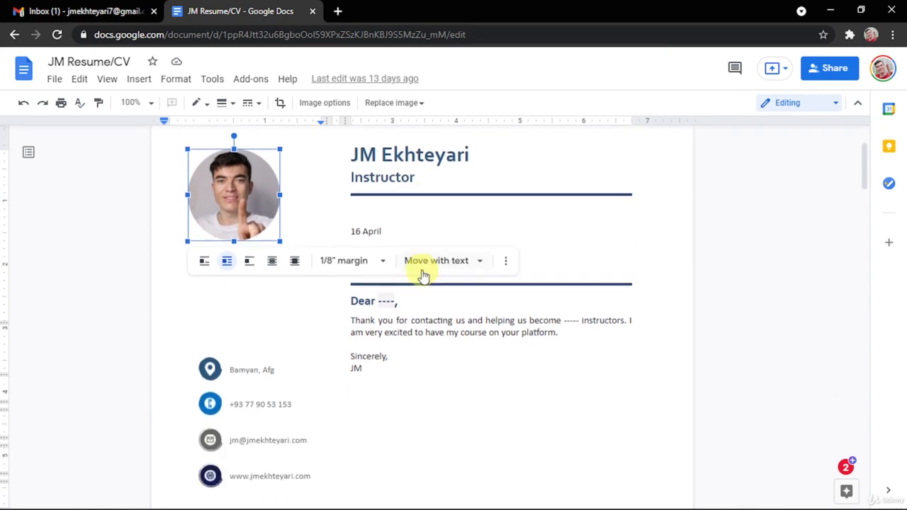
click(408, 300)
scroll(408, 300, up, 1)
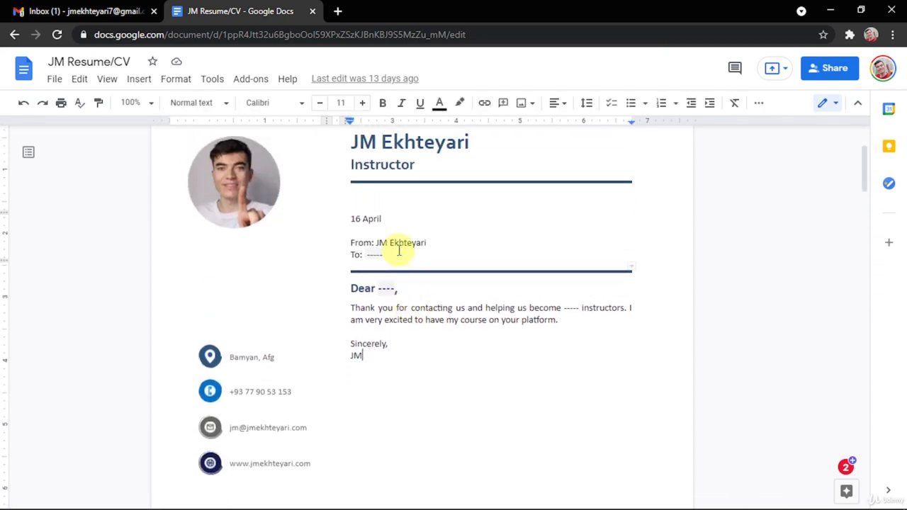
drag(397, 254, 356, 221)
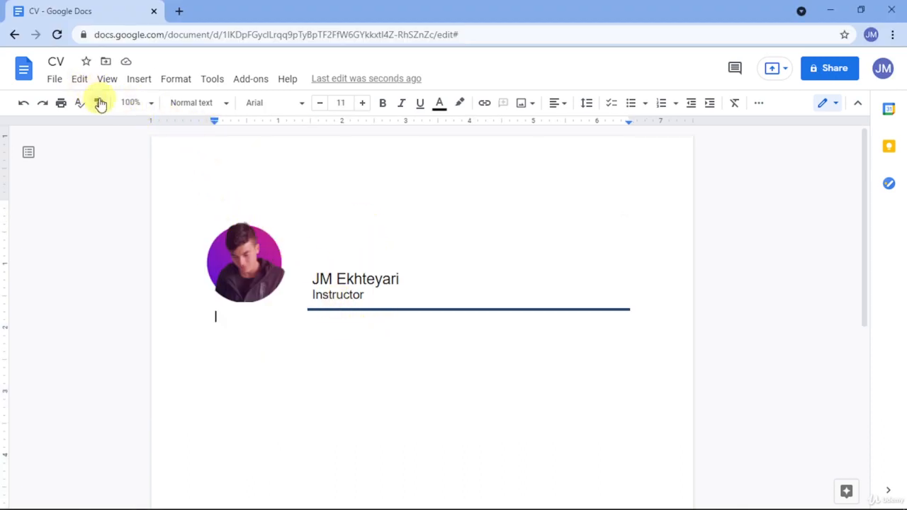
Insert a 2x1 table, paste the date, From and To lines into its right cell, and narrow the left column.
click(133, 81)
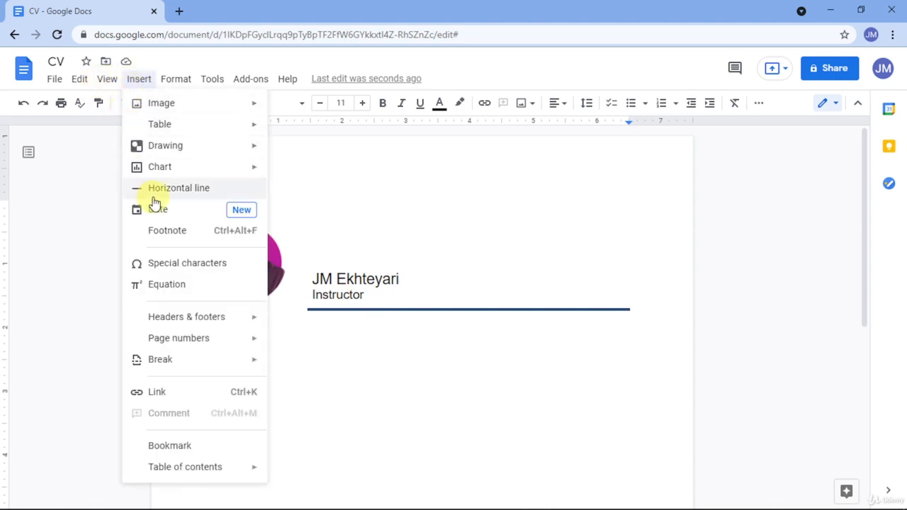
mouse_move(180, 135)
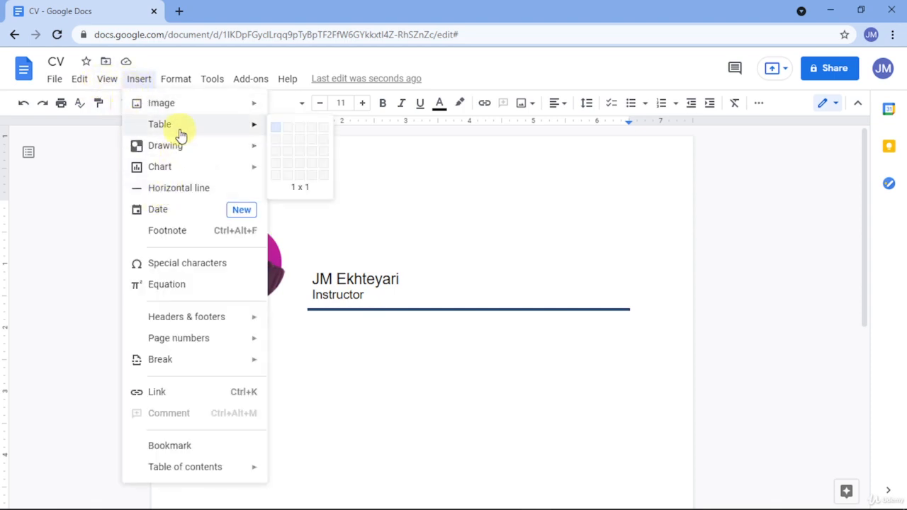
click(289, 136)
click(444, 341)
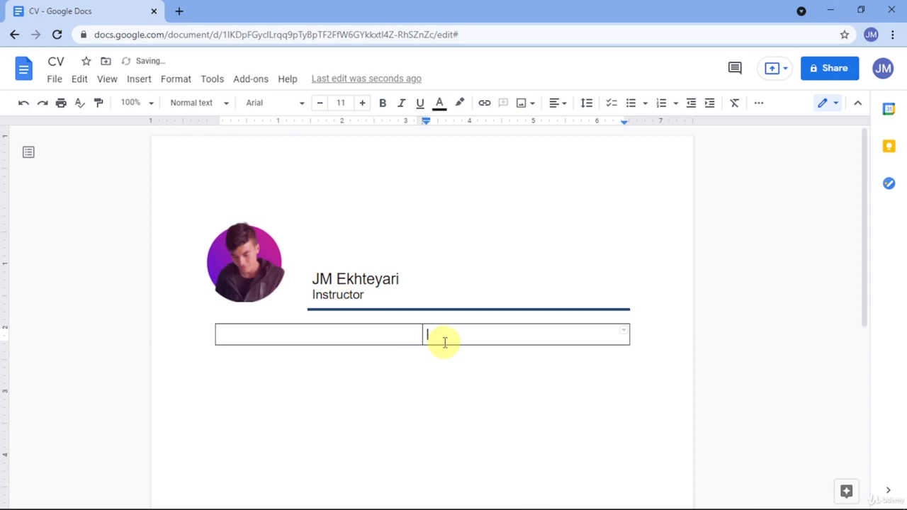
text(16 April  From: JM Ekhteyari To: -----)
drag(417, 336, 307, 340)
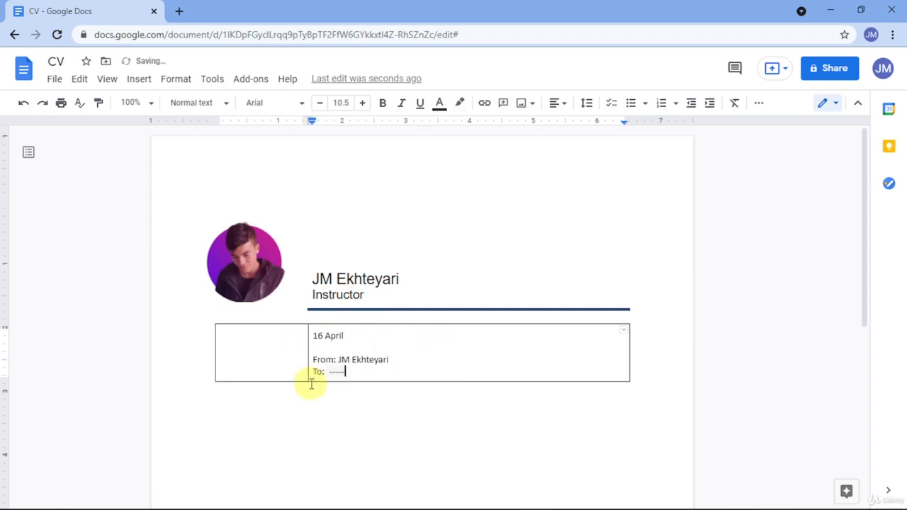
Set the new table's border colour to white in Table properties.
right_click(361, 370)
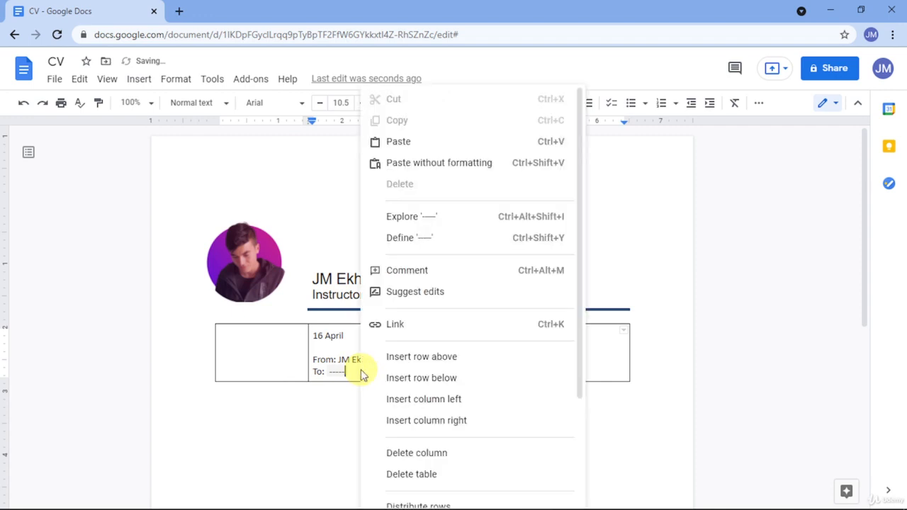
scroll(383, 379, down, 3)
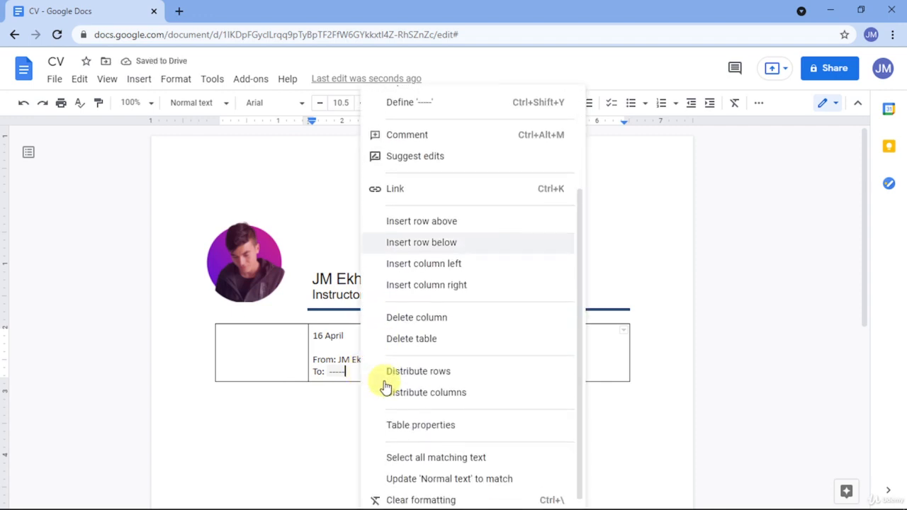
click(410, 420)
click(339, 198)
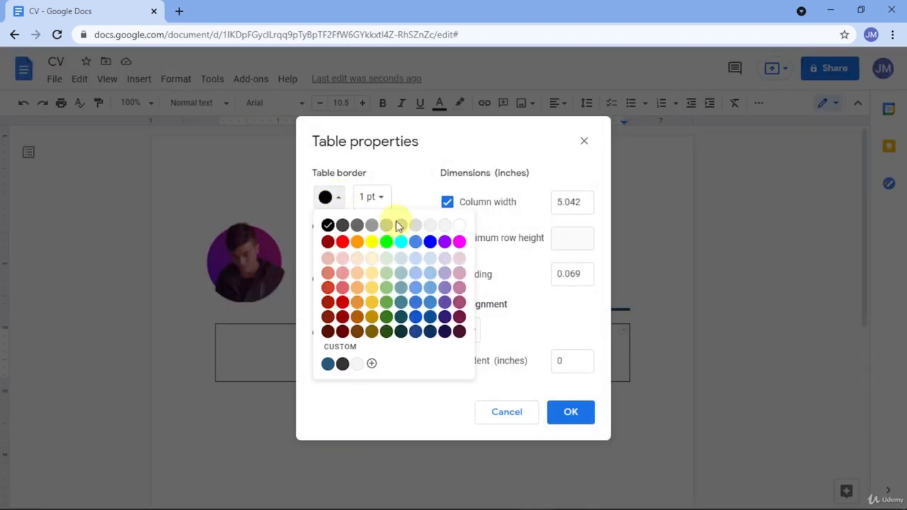
click(459, 226)
click(551, 423)
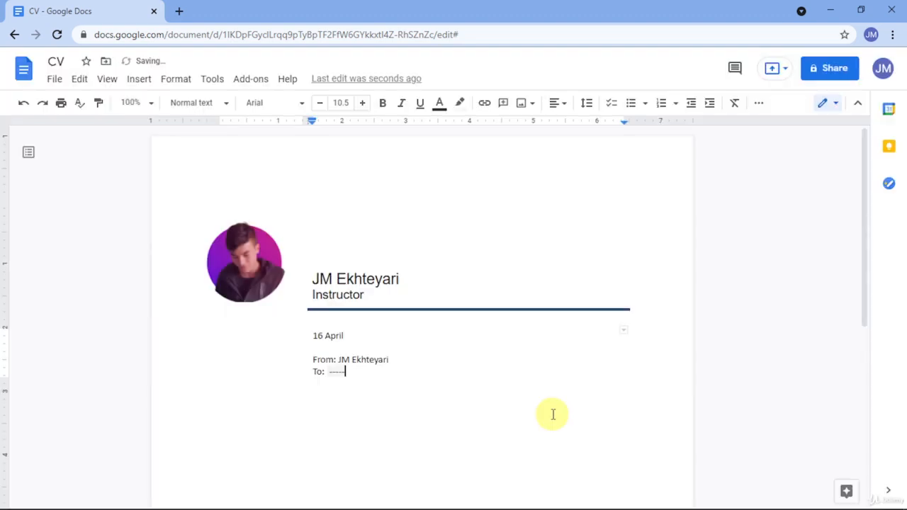
scroll(364, 419, down, 2)
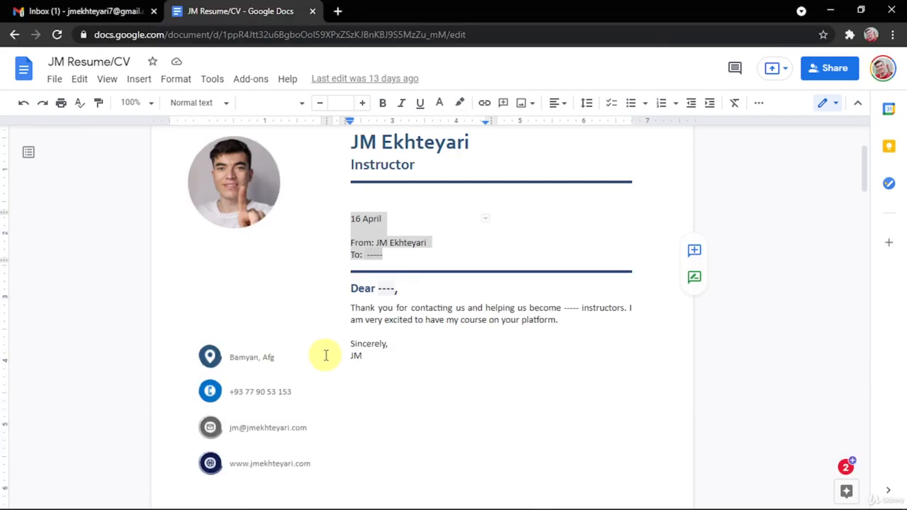
Insert a second 2x1 table with a narrow left column and paste the cover letter into its right cell.
scroll(323, 354, down, 1)
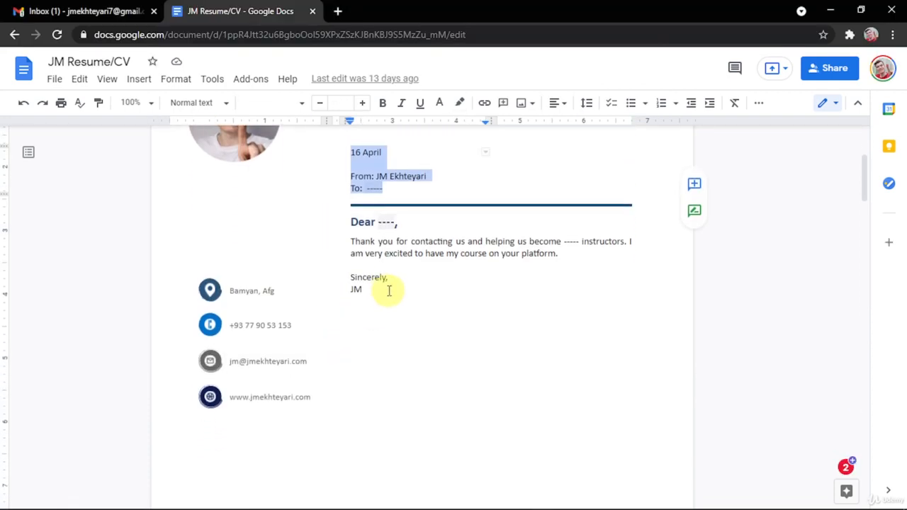
drag(382, 288, 357, 234)
key(ctrl+c)
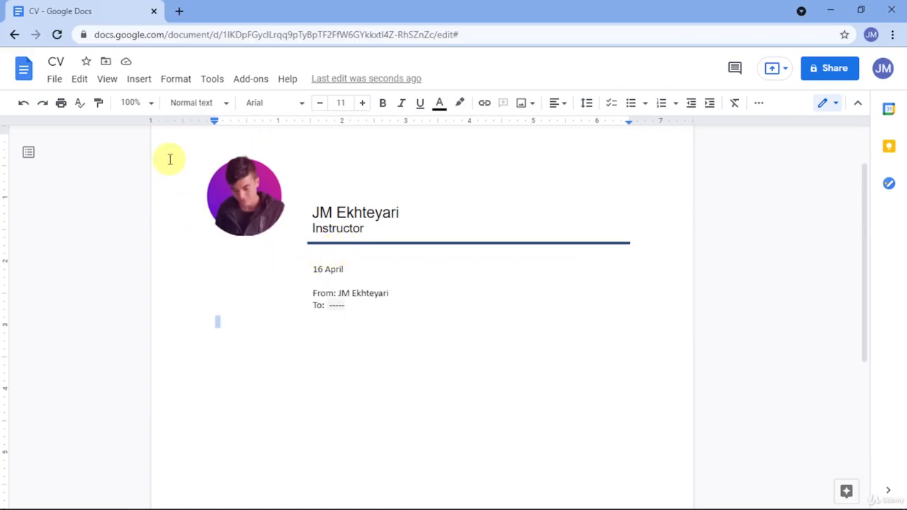
click(129, 81)
mouse_move(158, 126)
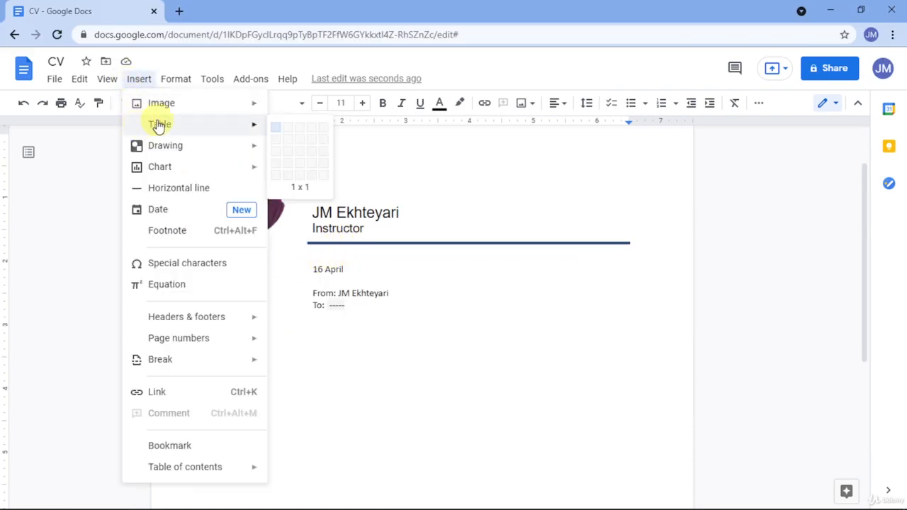
click(290, 138)
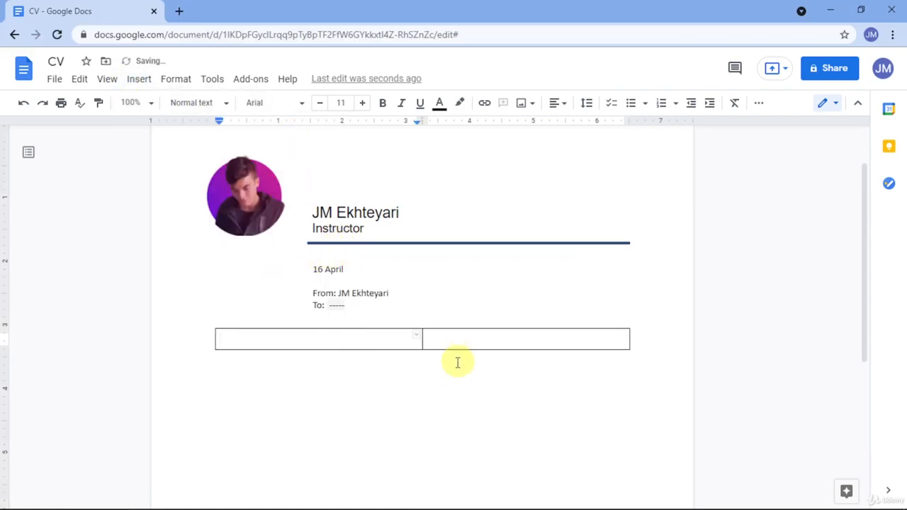
drag(423, 342, 315, 343)
click(344, 341)
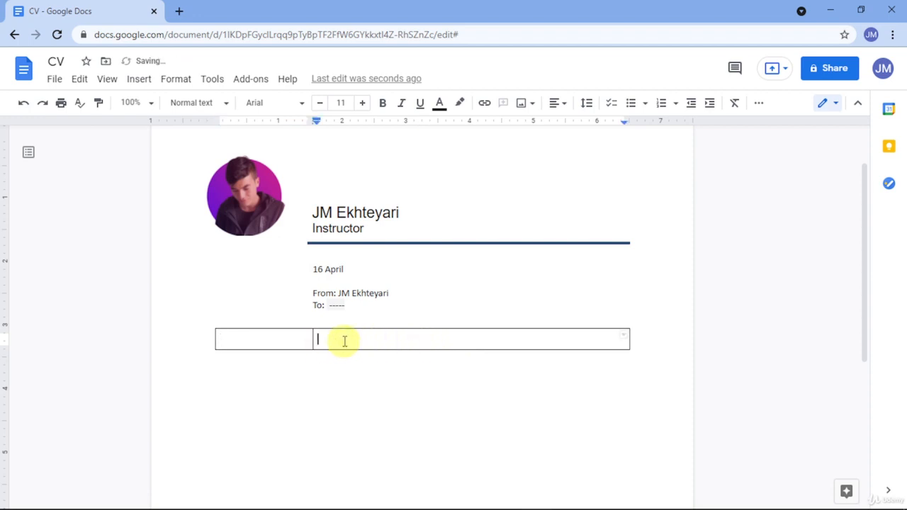
key(ctrl+v)
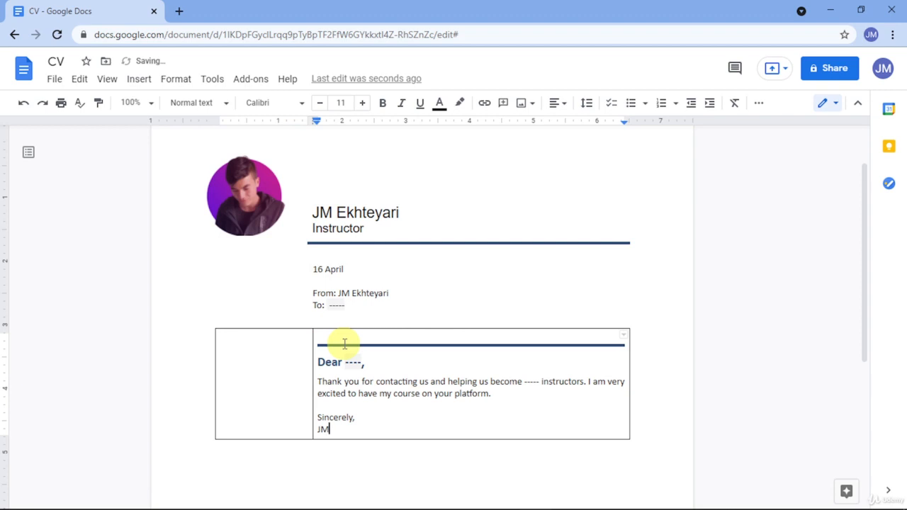
key(ctrl+z)
Paste the letter as plain text and colour the name and Instructor lines dark blue.
key(ctrl+shift+v)
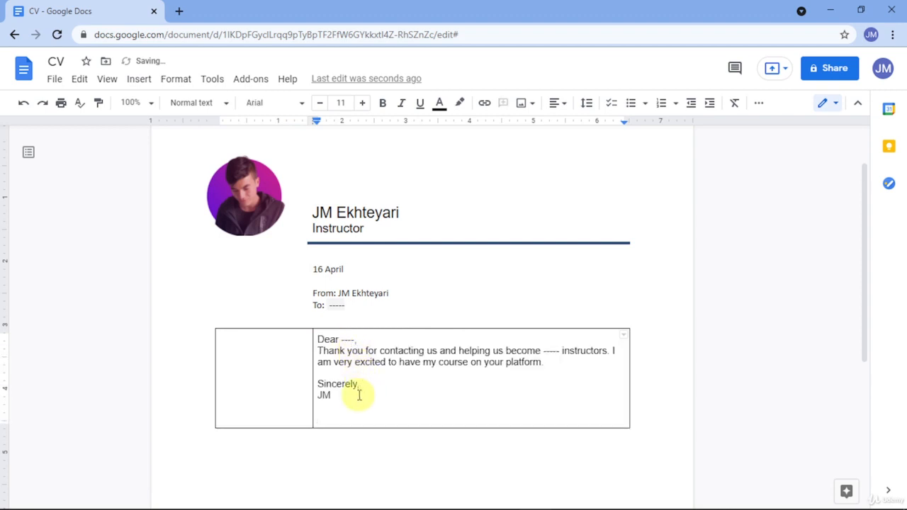
drag(367, 339, 316, 339)
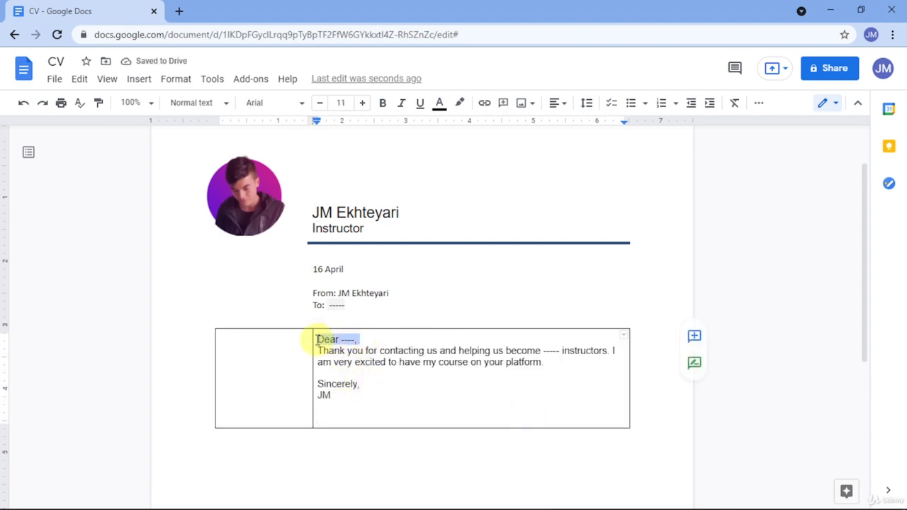
click(340, 358)
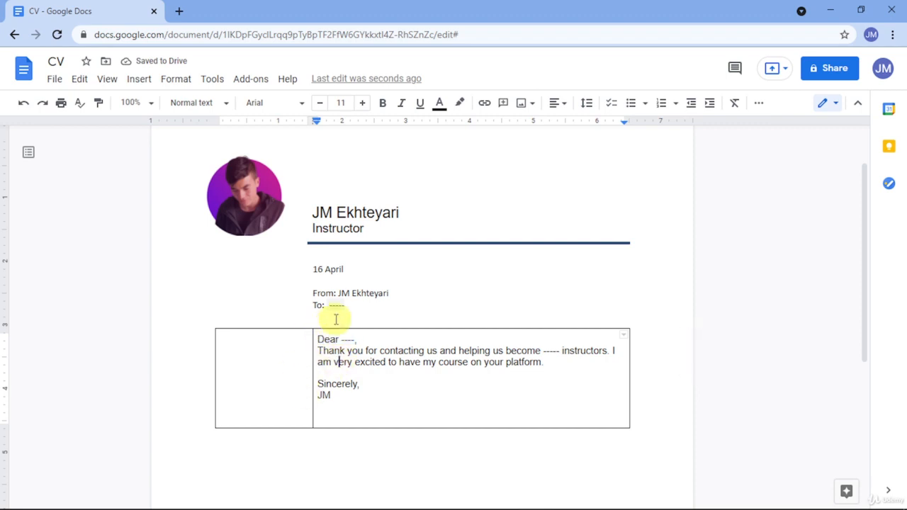
drag(365, 227, 325, 219)
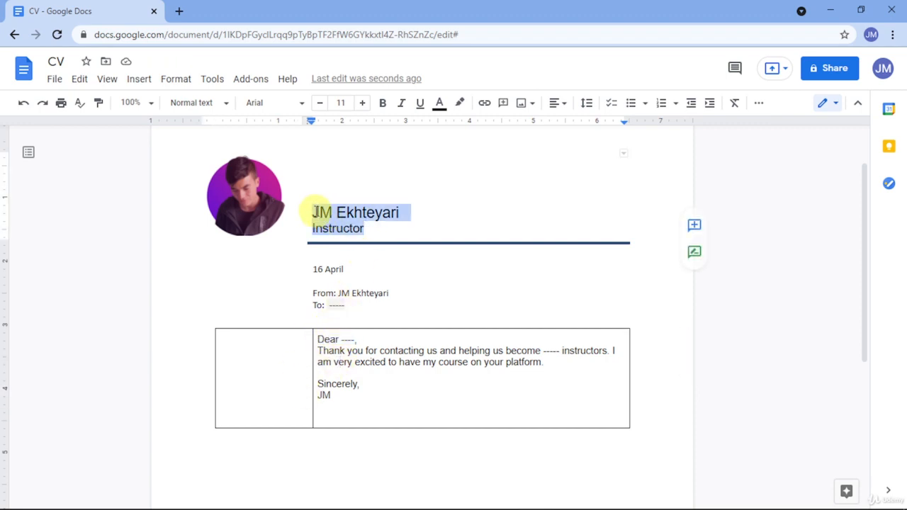
click(437, 106)
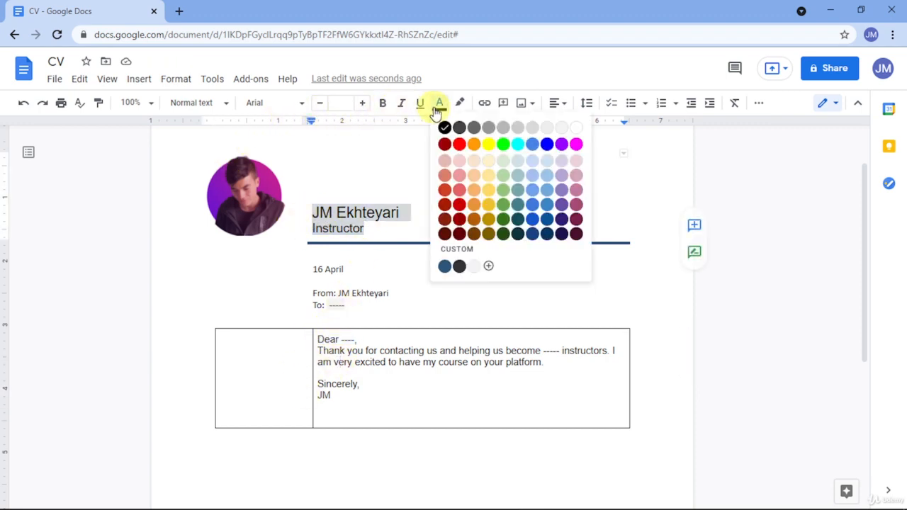
click(444, 266)
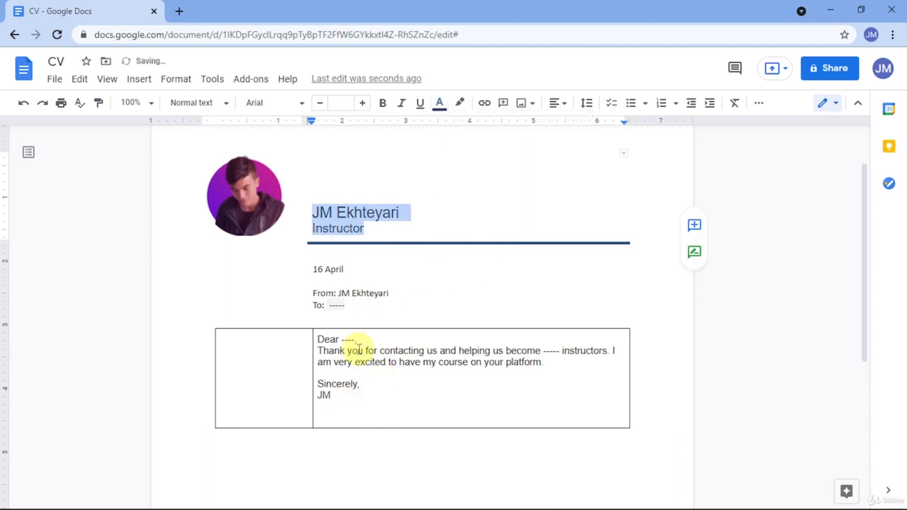
Colour the 'Dear ----,' greeting the same dark blue.
drag(362, 343, 318, 339)
click(437, 107)
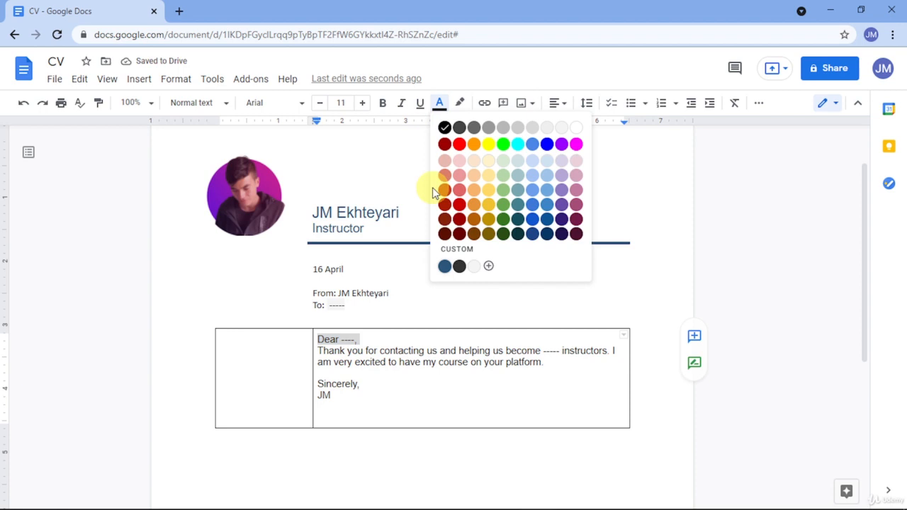
click(445, 266)
click(365, 405)
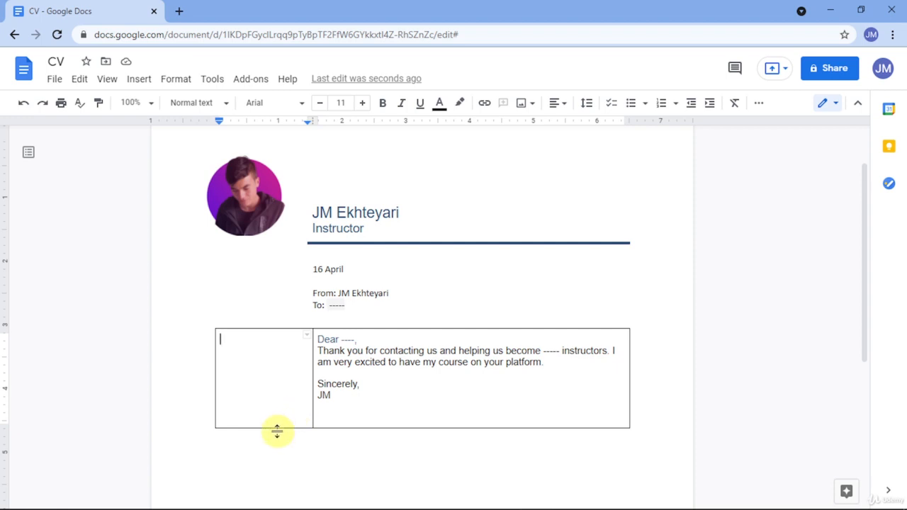
Drag the letter table's bottom border down to make its row much taller.
drag(277, 431, 273, 489)
scroll(344, 385, down, 3)
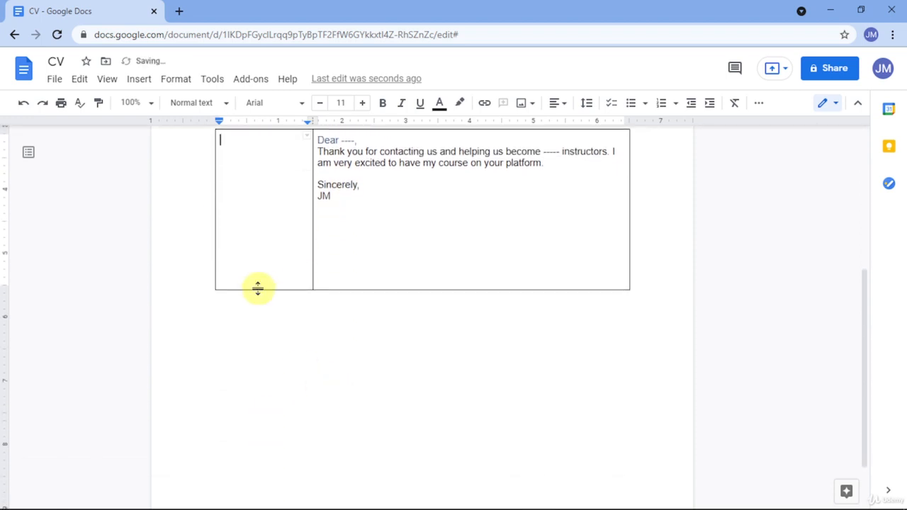
drag(257, 287, 255, 346)
scroll(266, 342, up, 2)
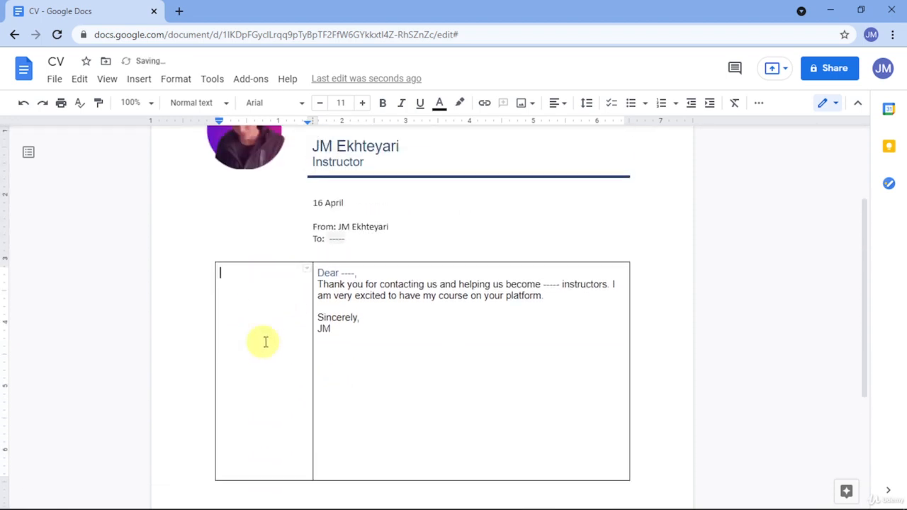
Set the letter table's border colour to white in Table properties.
right_click(398, 296)
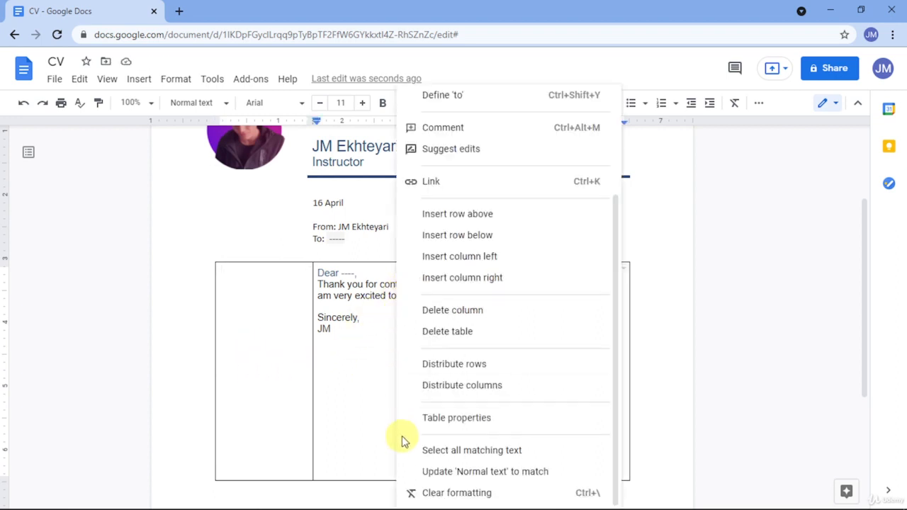
click(428, 417)
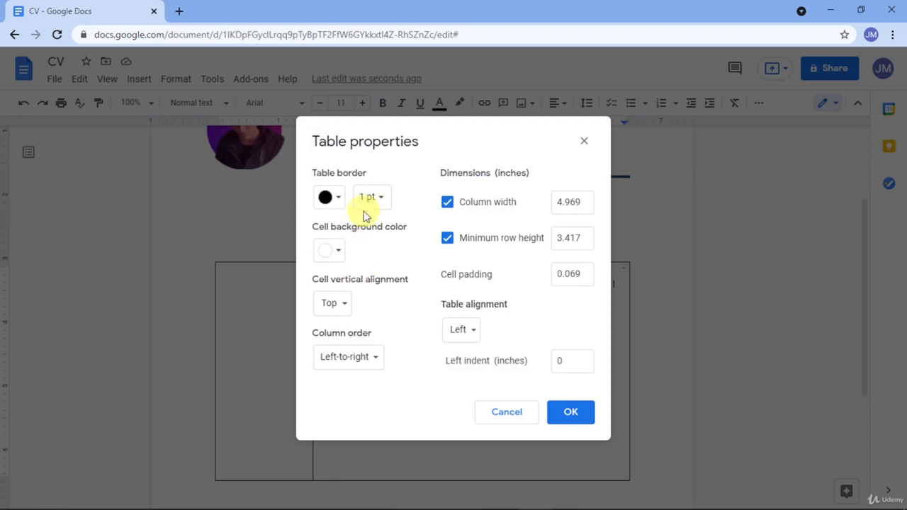
click(332, 199)
click(459, 225)
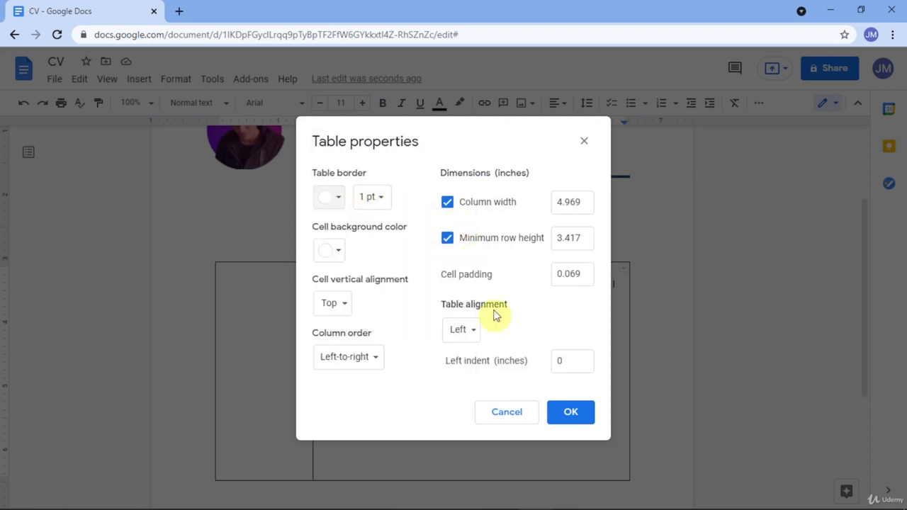
click(560, 413)
scroll(410, 396, up, 3)
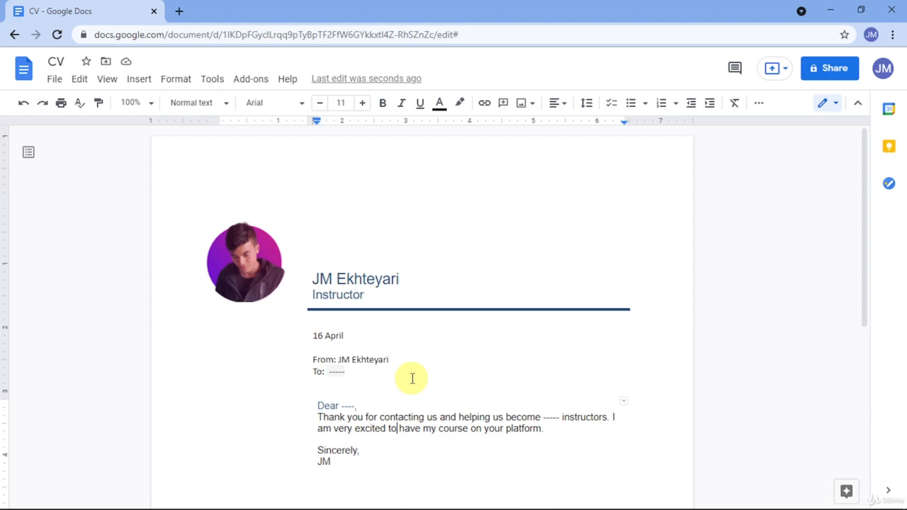
scroll(408, 370, down, 5)
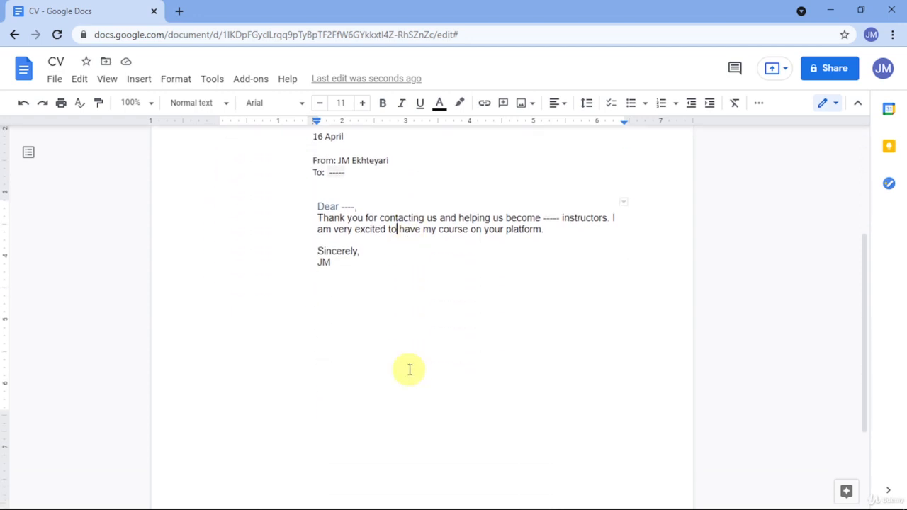
scroll(410, 368, up, 5)
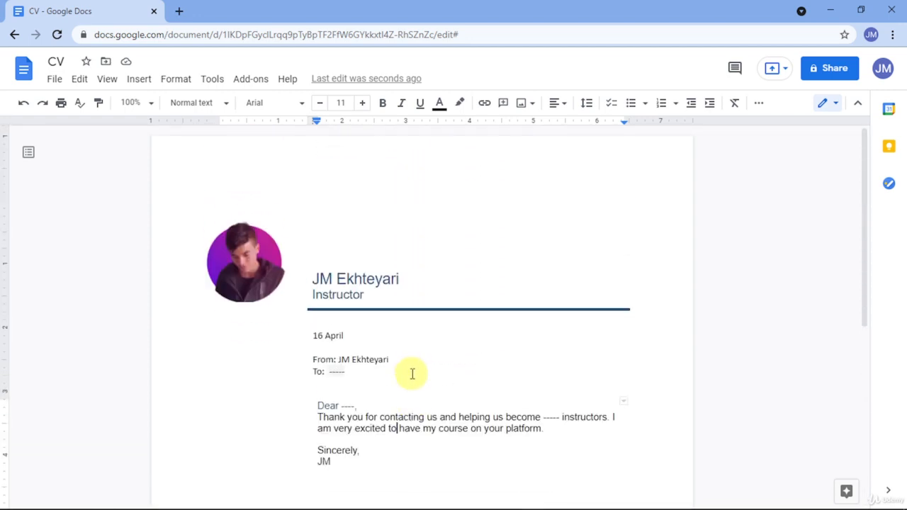
scroll(412, 350, down, 4)
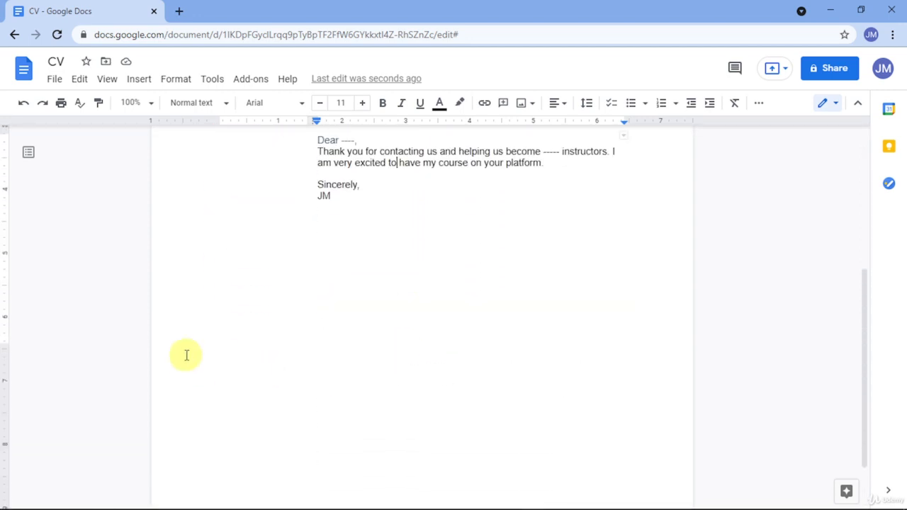
Place the caret on an empty line further down the page below the letter.
click(224, 270)
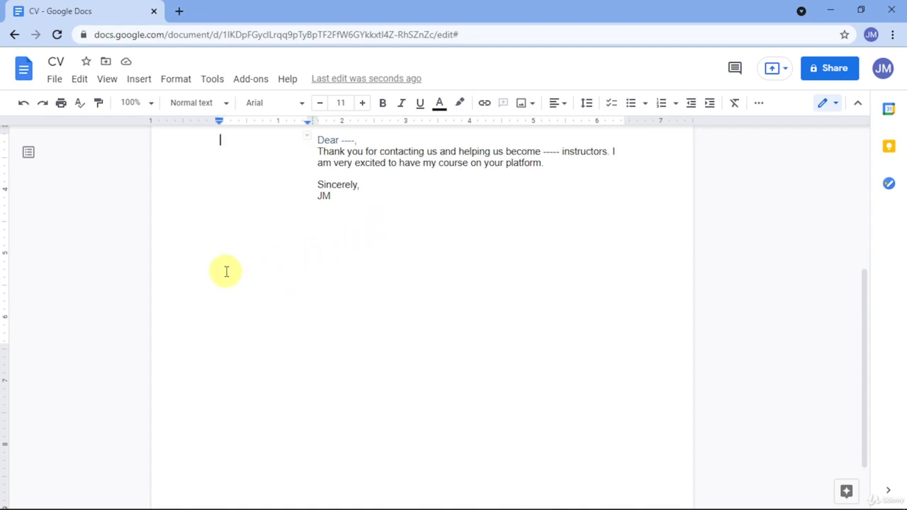
scroll(228, 239, up, 3)
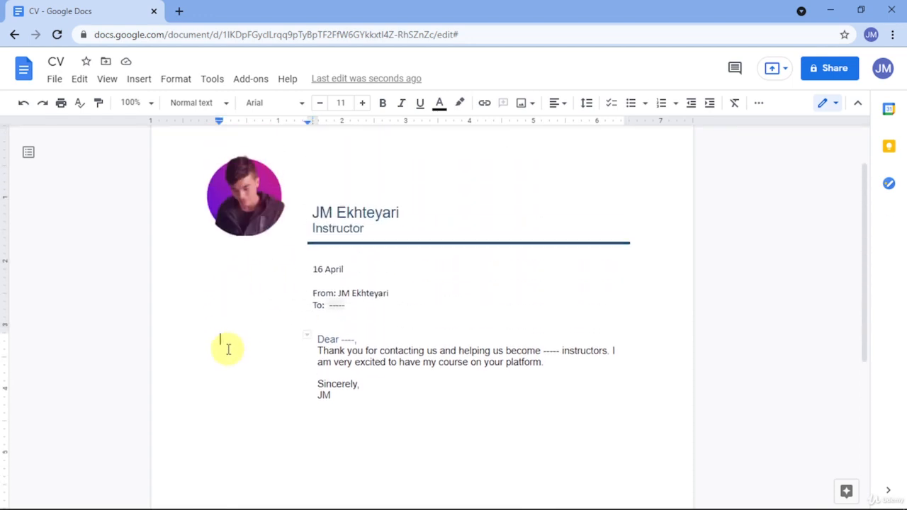
scroll(262, 408, down, 1)
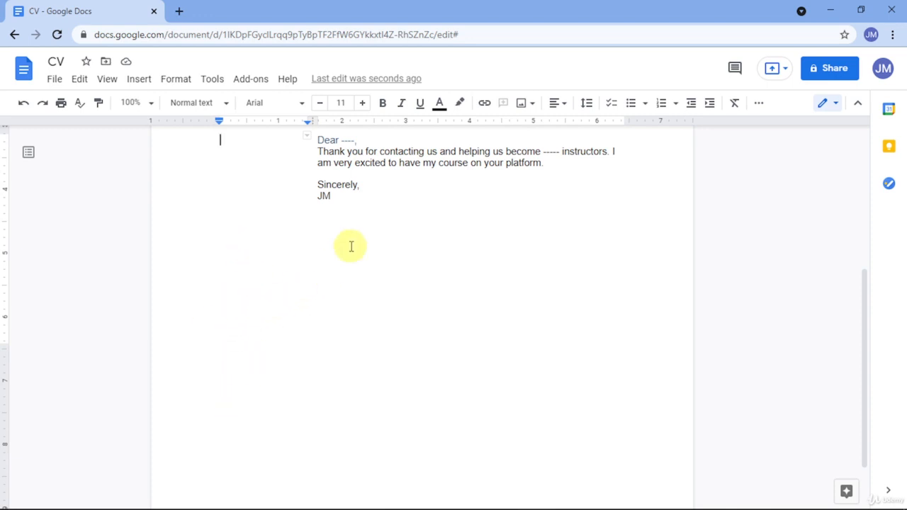
click(364, 217)
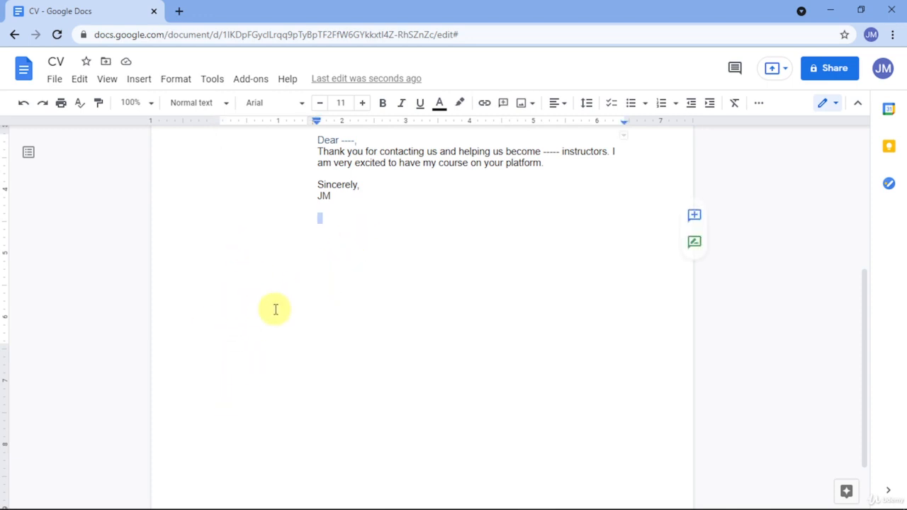
click(340, 193)
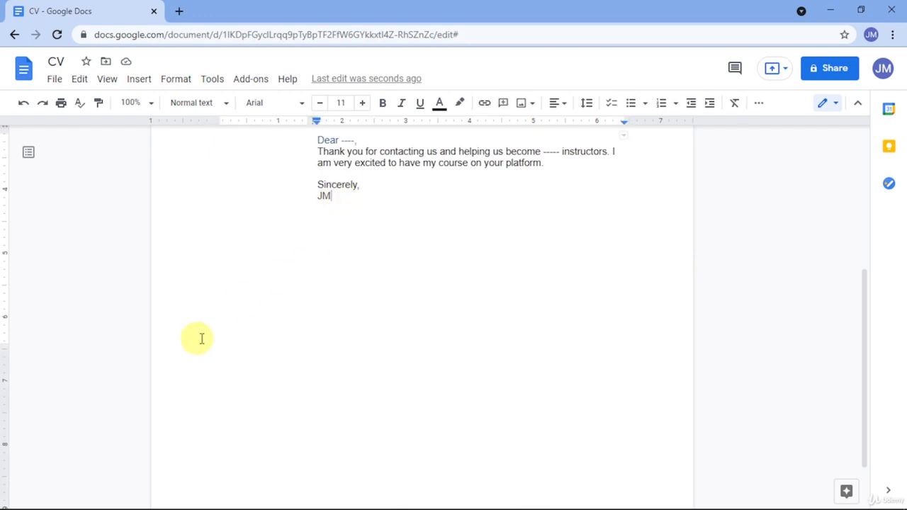
click(184, 368)
scroll(213, 364, down, 1)
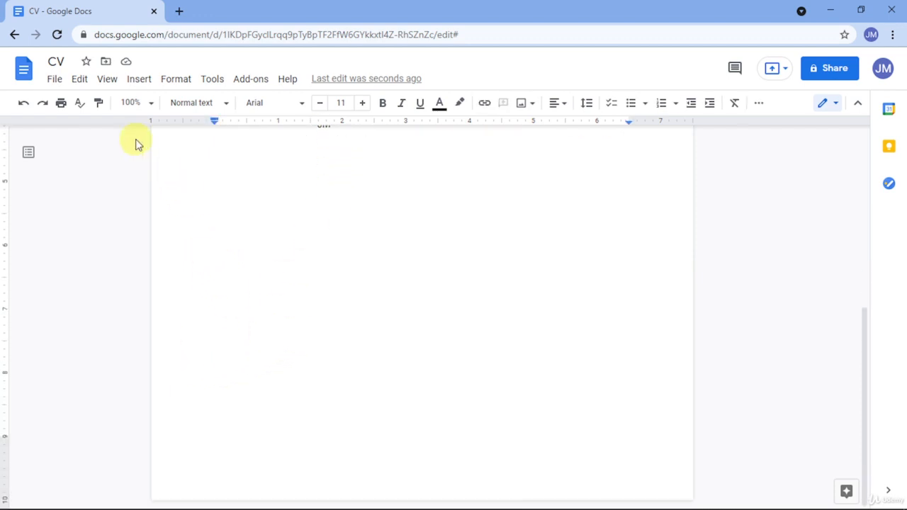
Insert a 3x3 table and narrow its first and second columns, widening the third.
click(136, 80)
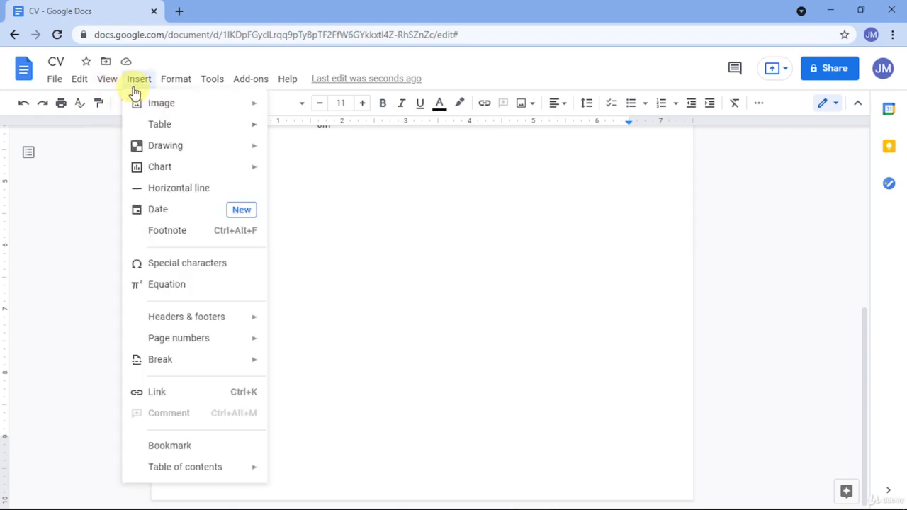
mouse_move(187, 134)
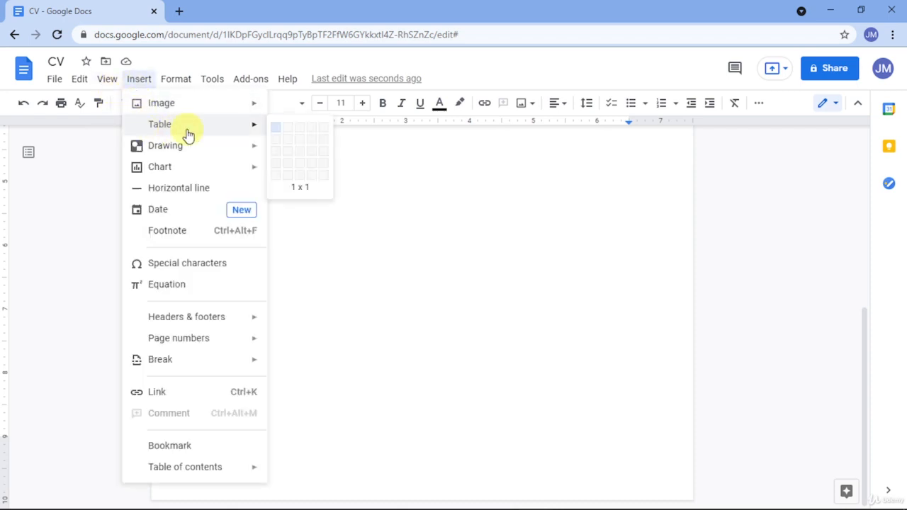
click(298, 158)
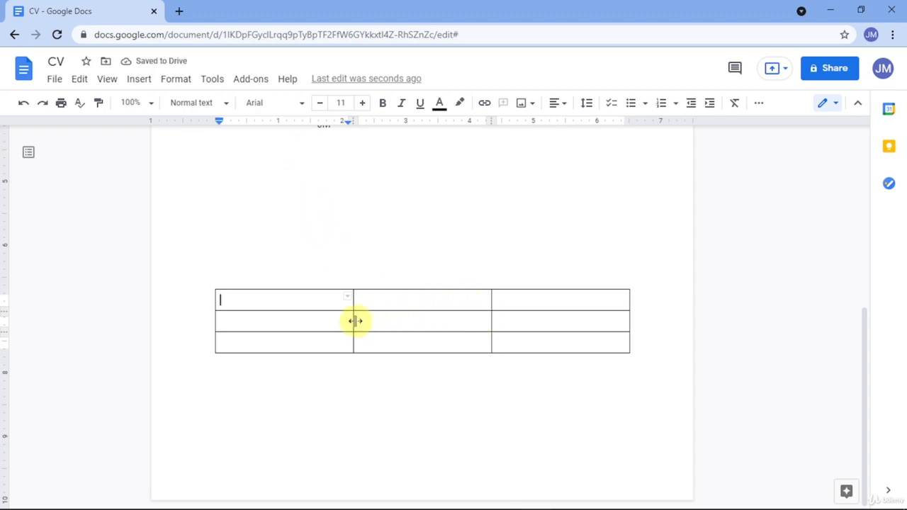
drag(353, 321, 279, 318)
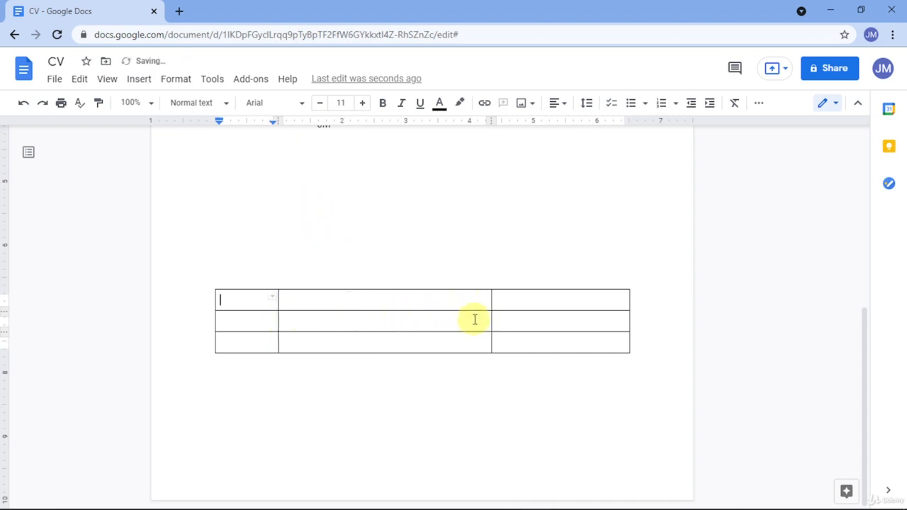
drag(493, 317, 395, 316)
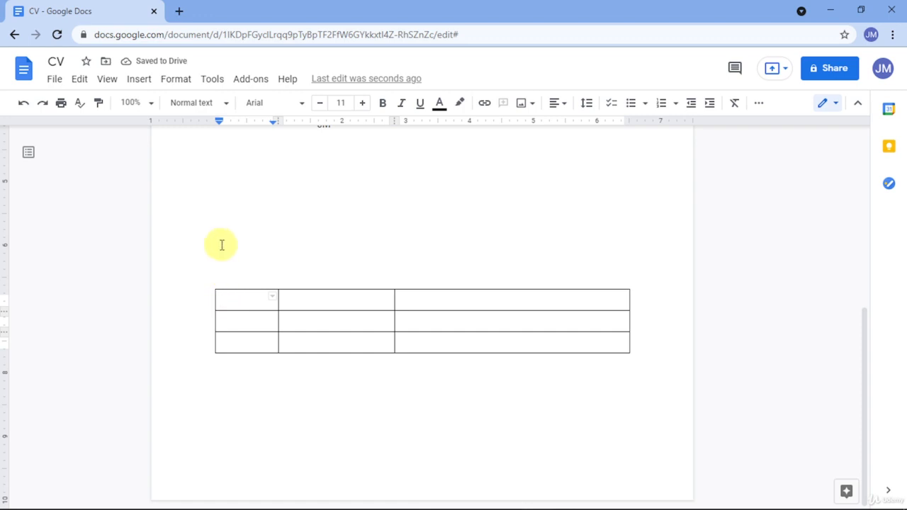
Search the web for 'facebook' images and insert the black-circle Facebook logo into the first cell.
click(144, 86)
mouse_move(158, 105)
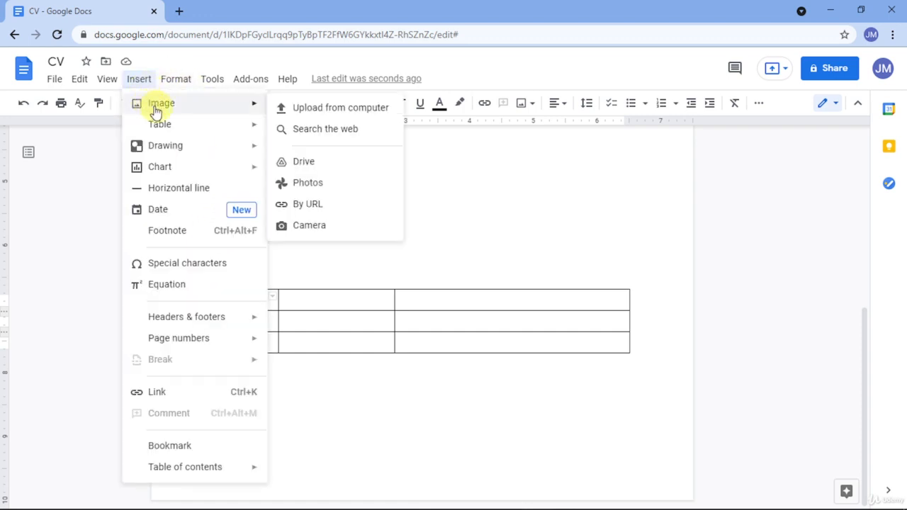
click(379, 140)
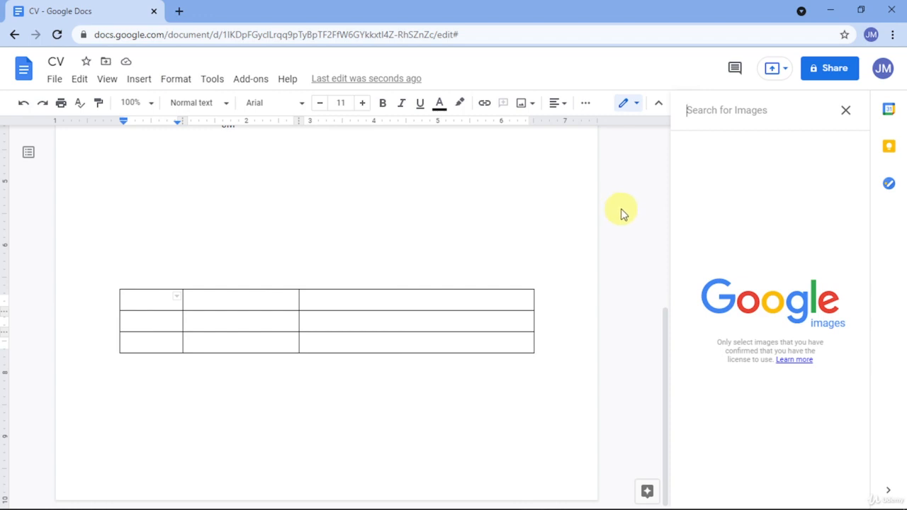
text(facebook)
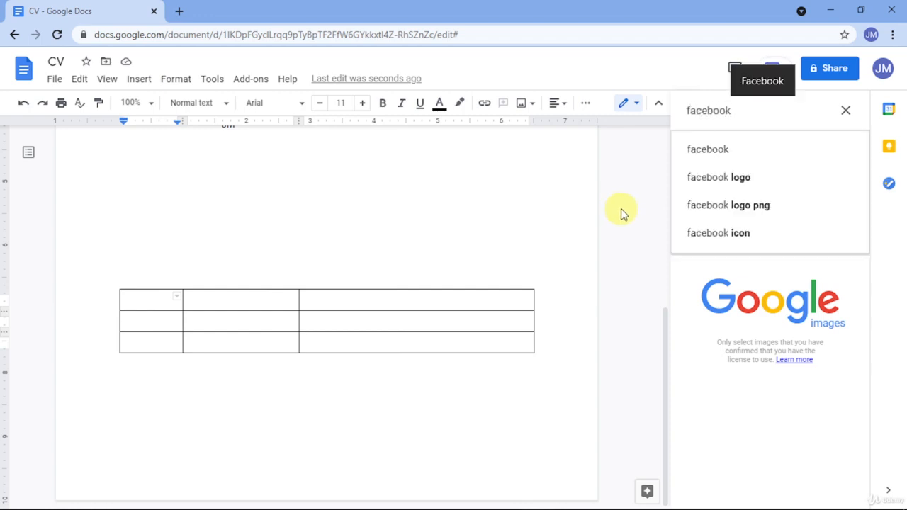
click(699, 174)
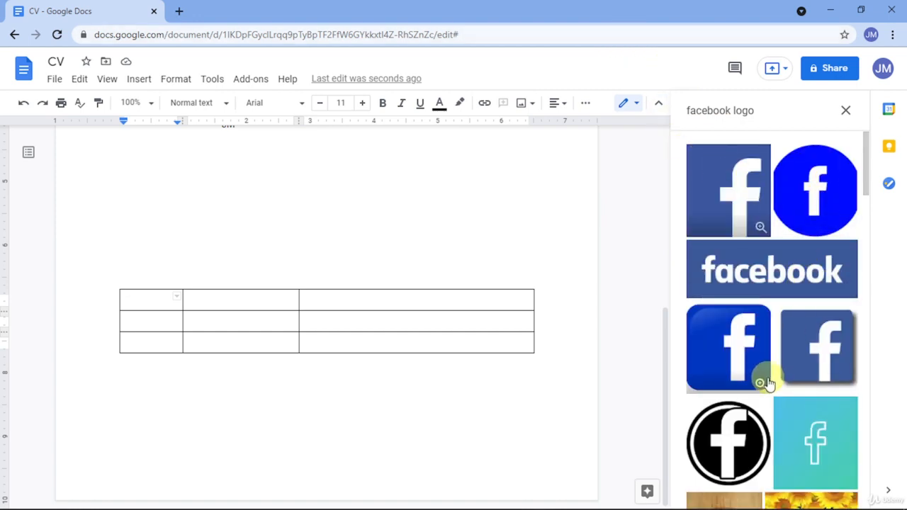
click(740, 425)
scroll(744, 422, down, 3)
scroll(822, 452, down, 1)
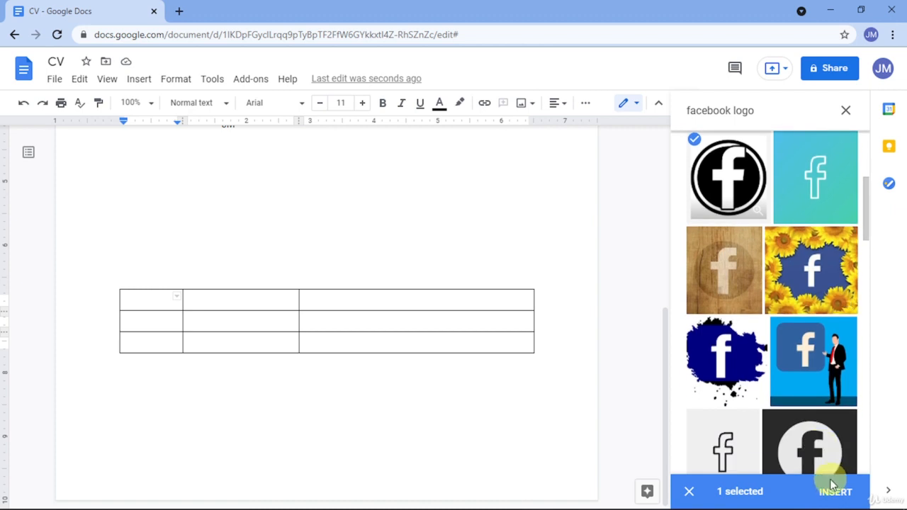
click(834, 494)
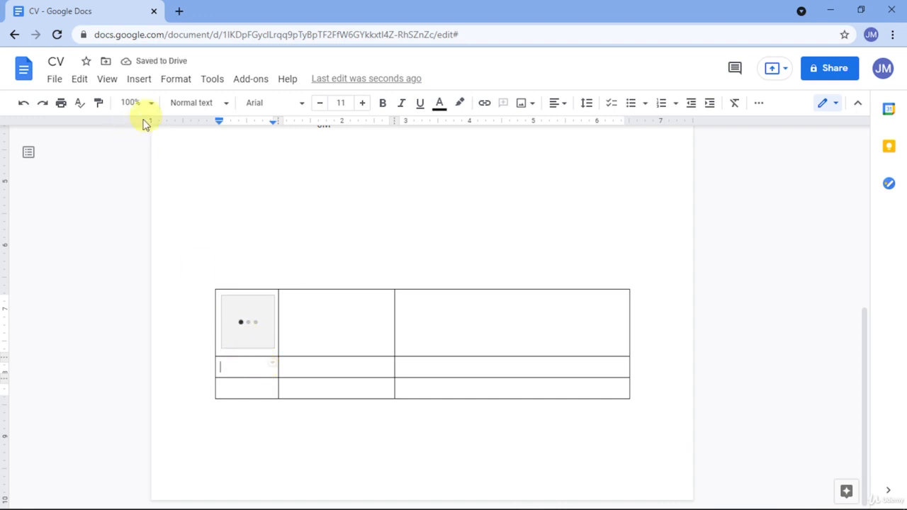
Run a web image search for 'instagram logo', correcting the misspelt search term.
click(141, 80)
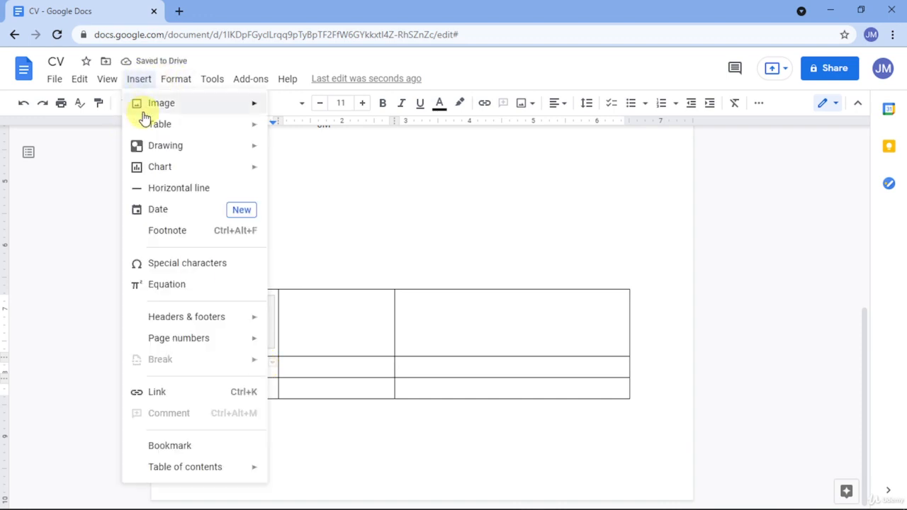
mouse_move(172, 109)
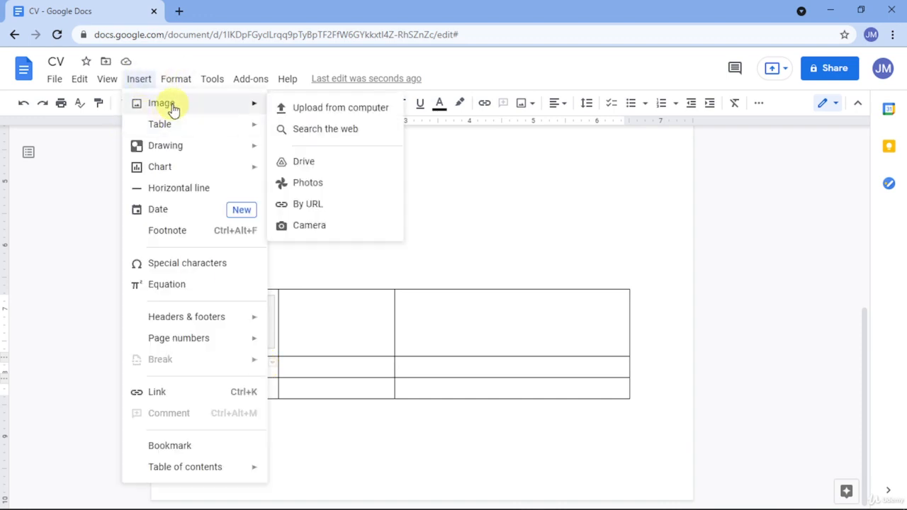
click(316, 142)
double_click(709, 112)
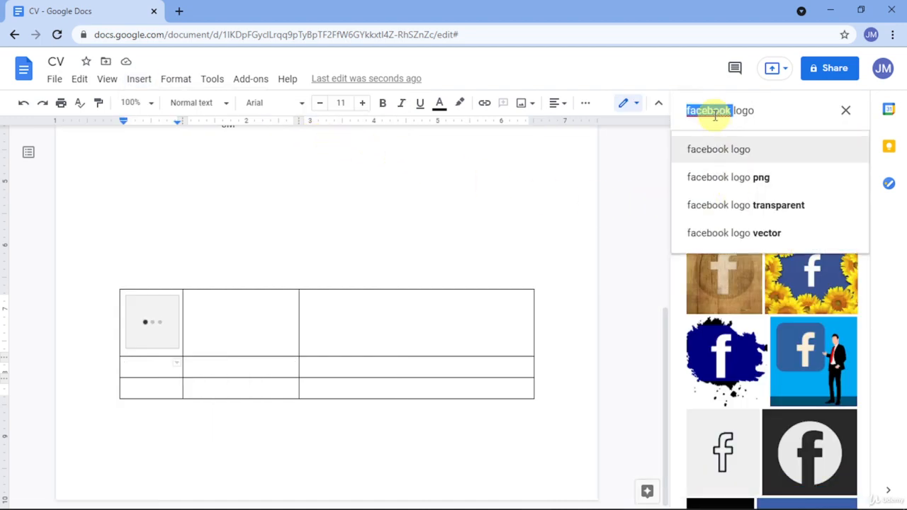
text(in)
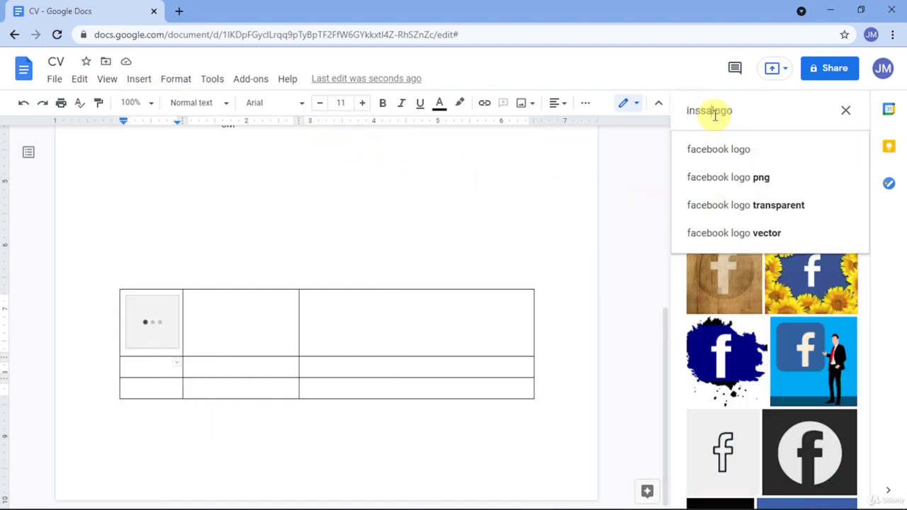
text(ssa)
key(BackSpace)
key(BackSpace)
key(Return)
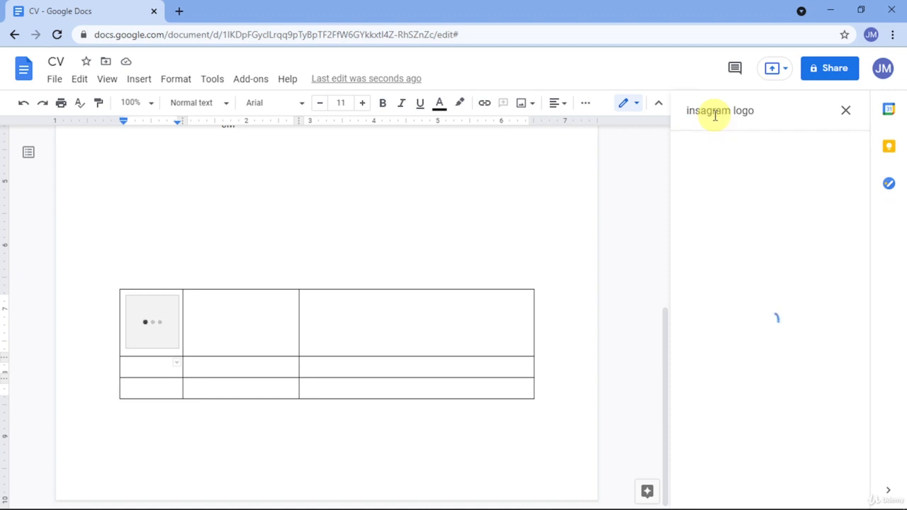
double_click(714, 110)
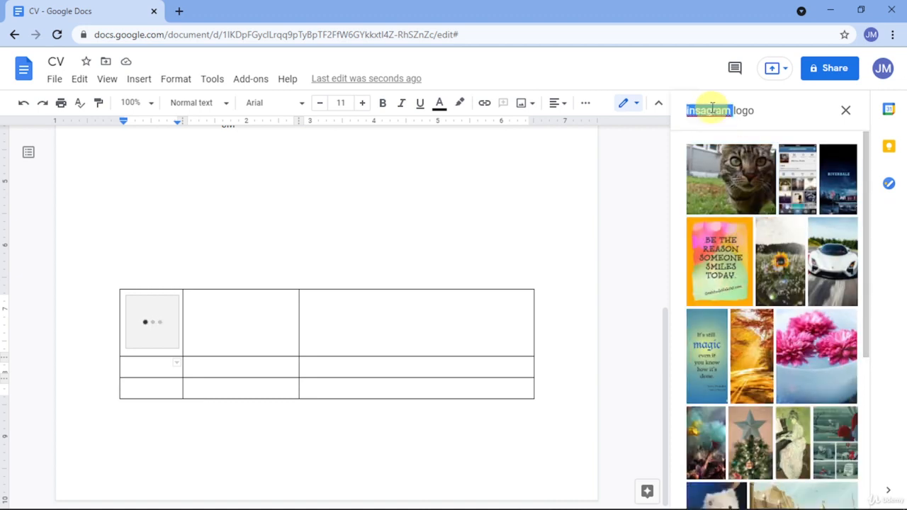
text(ins)
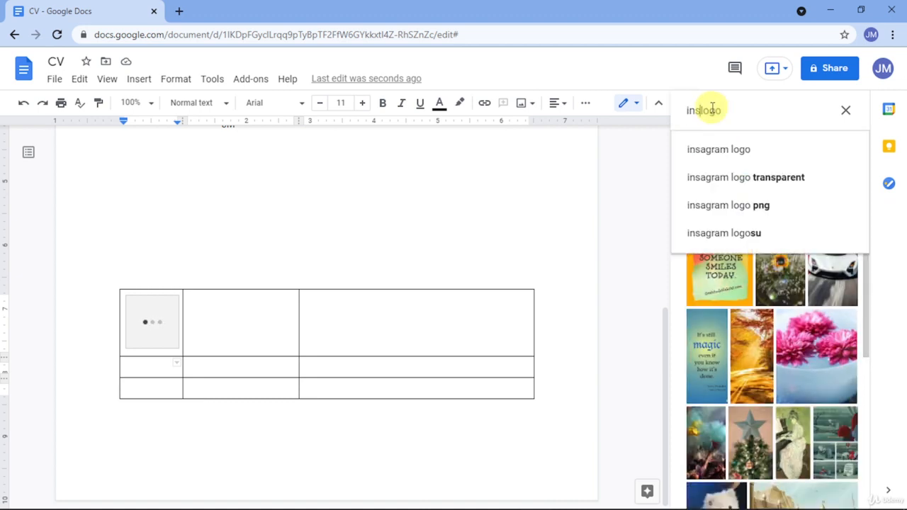
key(BackSpace)
key(BackSpace)
key(BackSpace)
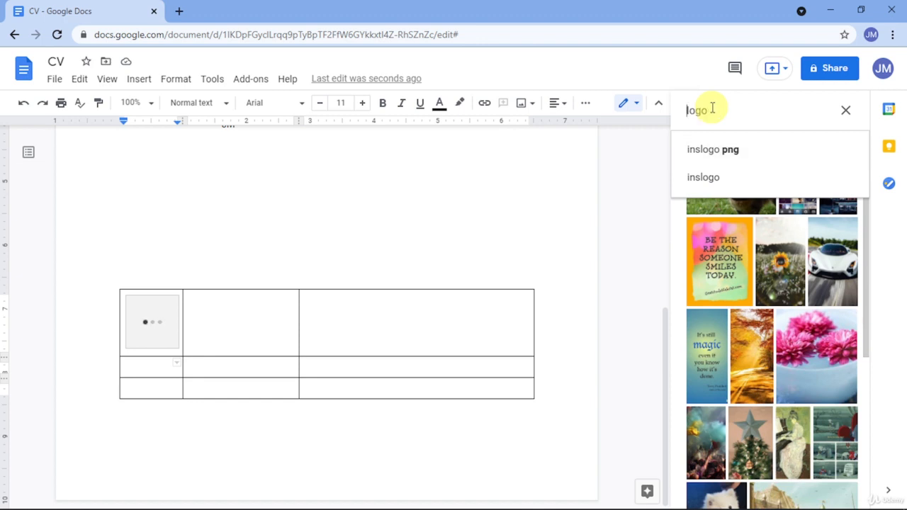
text(ins)
text(at)
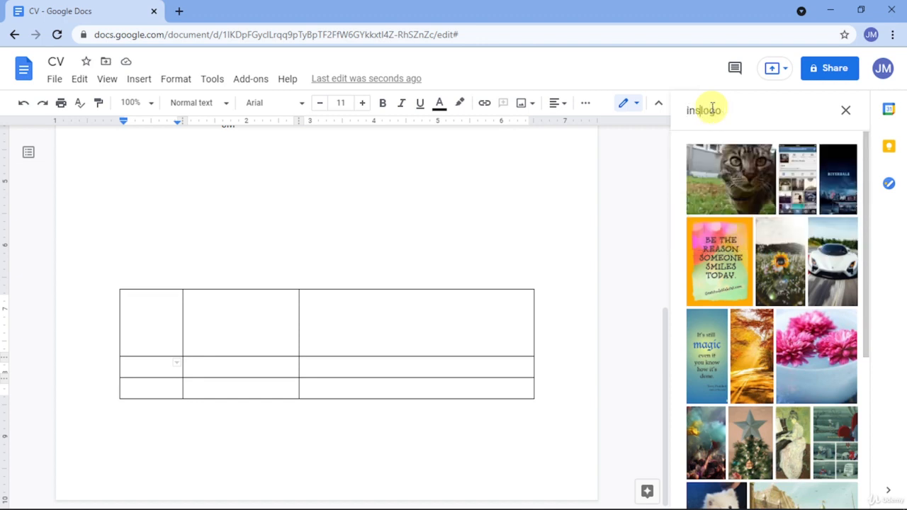
text(tagram)
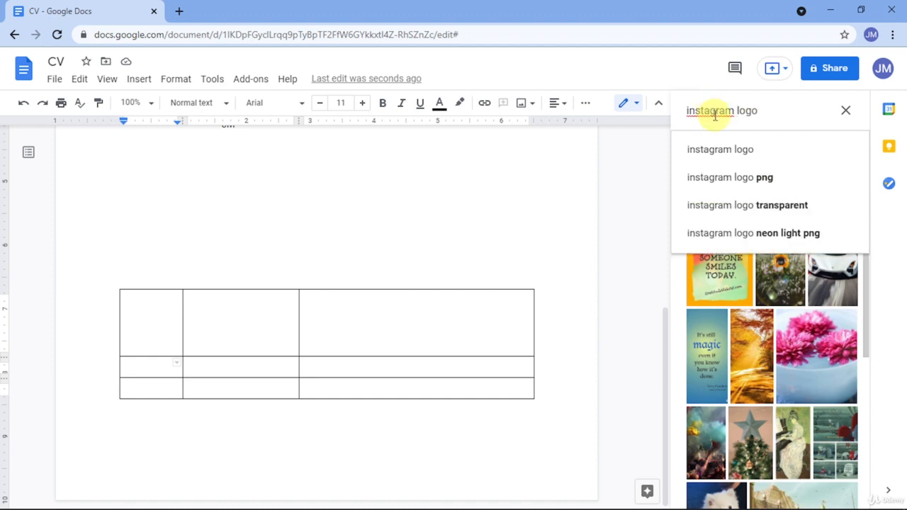
click(736, 166)
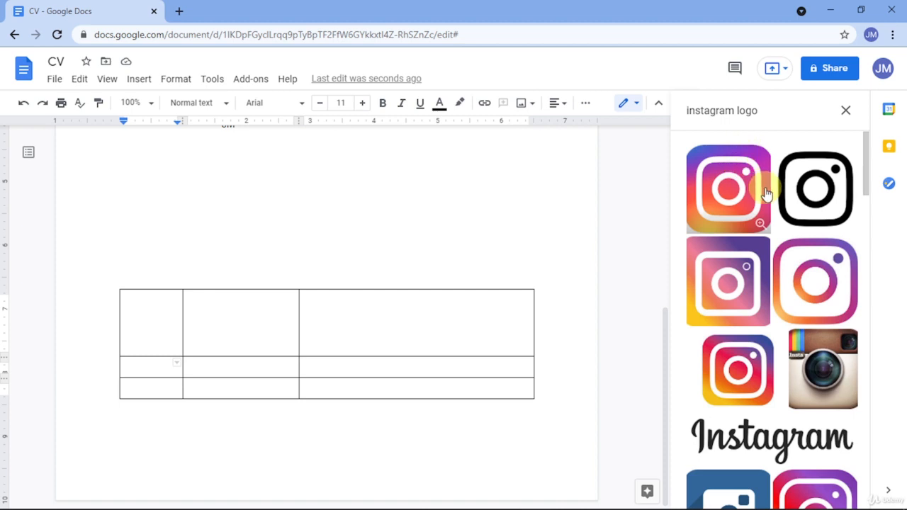
Insert the first Instagram logo into the second-row left cell and add a new table row.
click(755, 205)
click(830, 489)
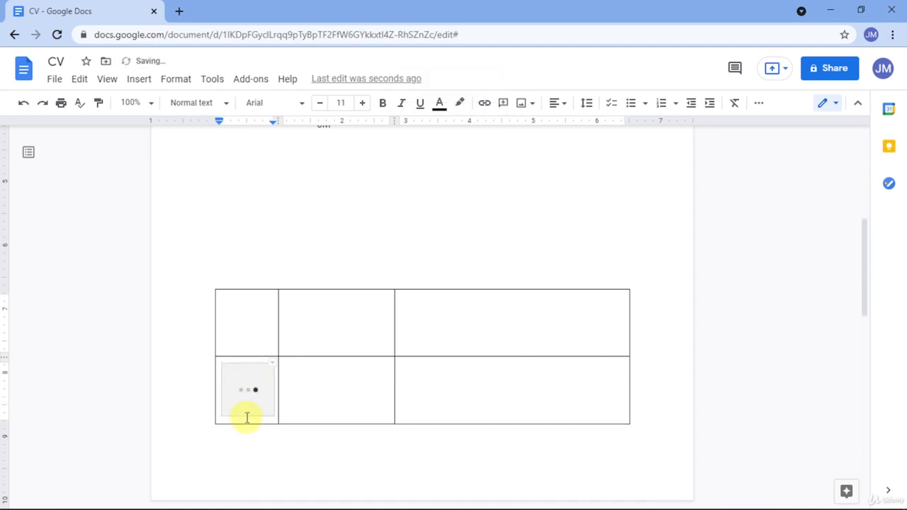
key(Tab)
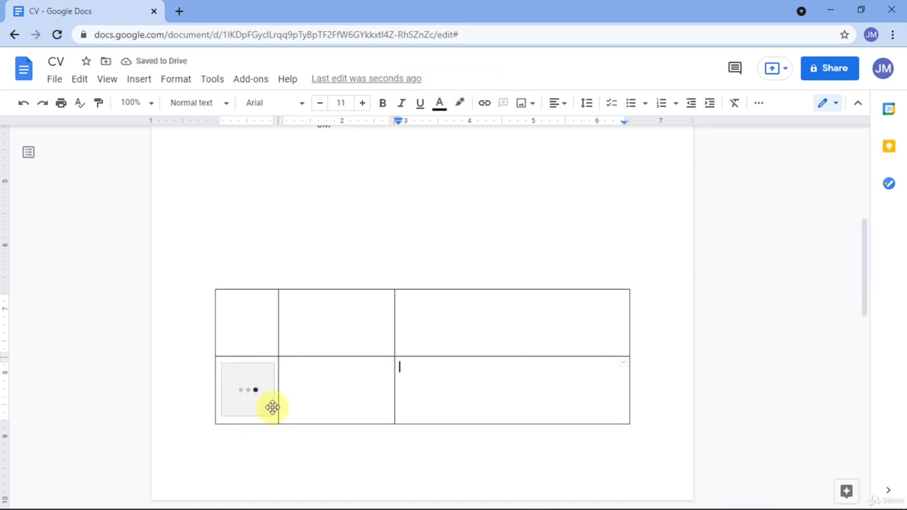
key(Tab)
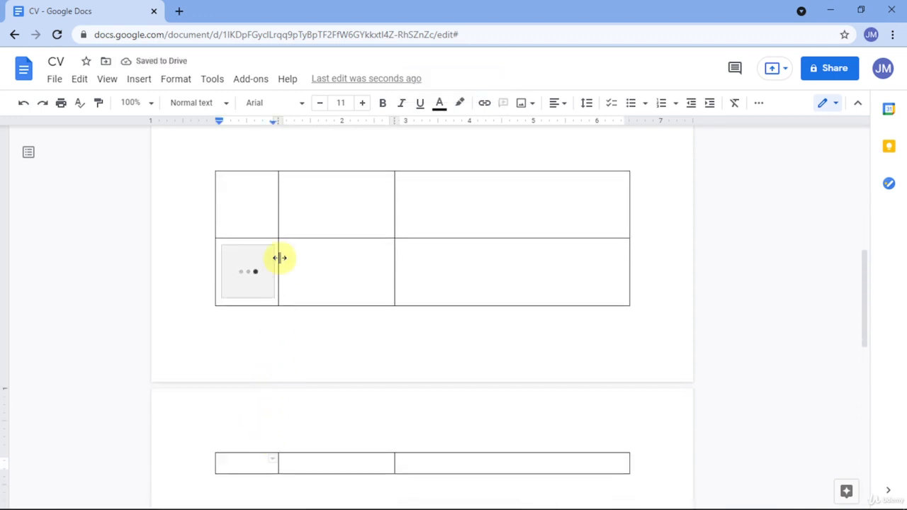
Move the logo table up to sit just below the letter's 'JM' sign-off.
scroll(279, 257, up, 3)
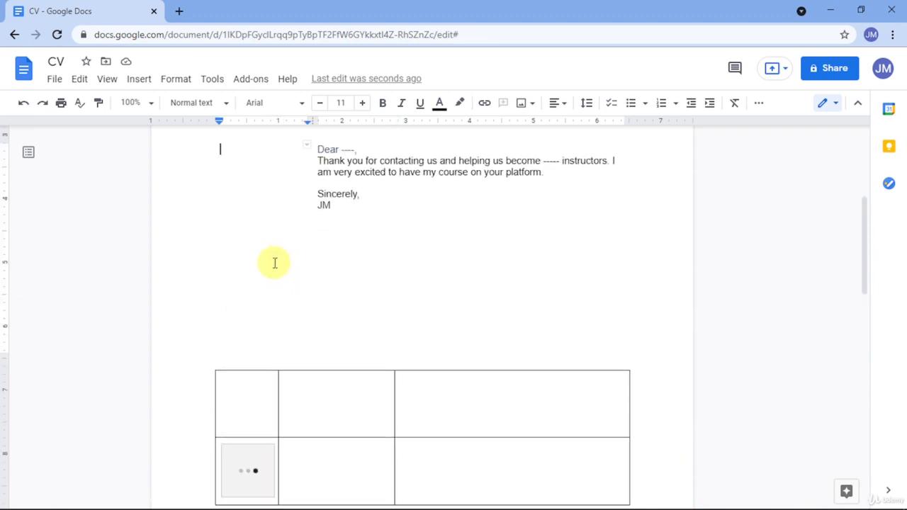
double_click(234, 340)
click(247, 298)
double_click(250, 293)
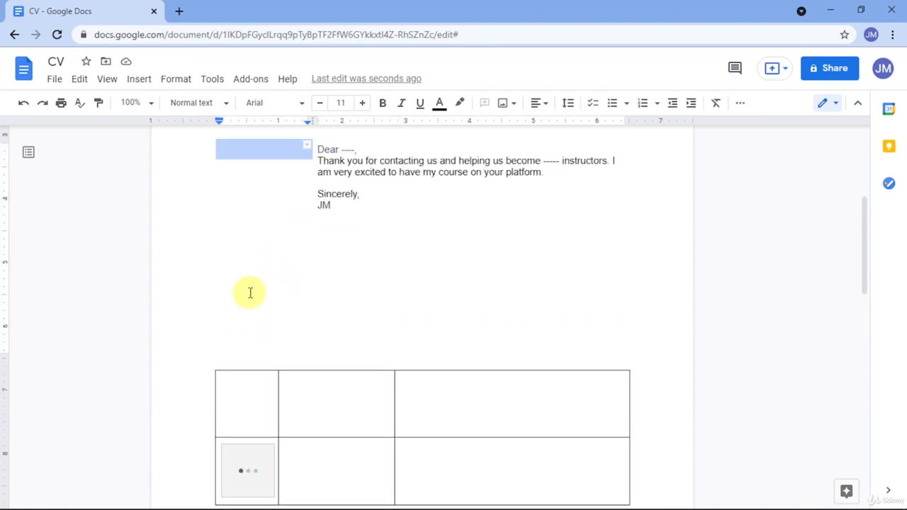
double_click(381, 293)
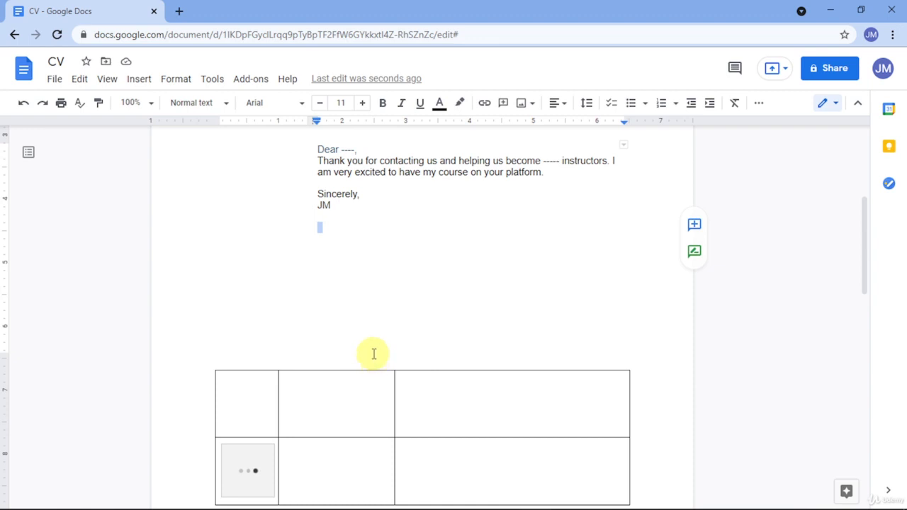
drag(370, 354, 378, 214)
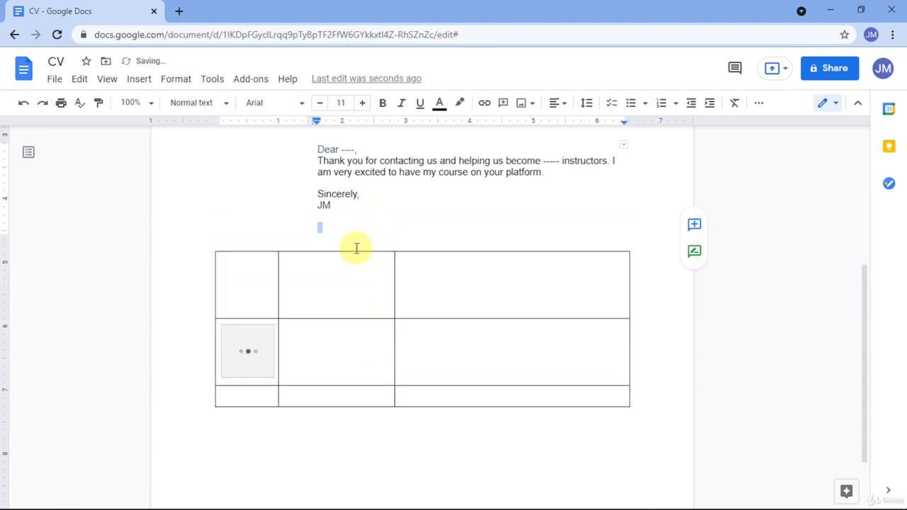
Delete the blank image from the table's top-left cell.
click(255, 301)
key(Delete)
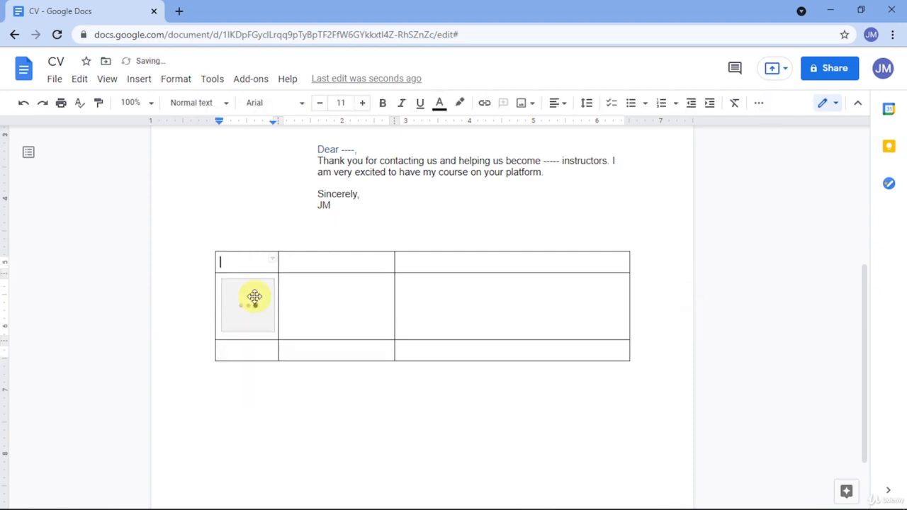
click(140, 80)
Run a web image search for 'facebook logo' in place of 'instagram'.
mouse_move(168, 106)
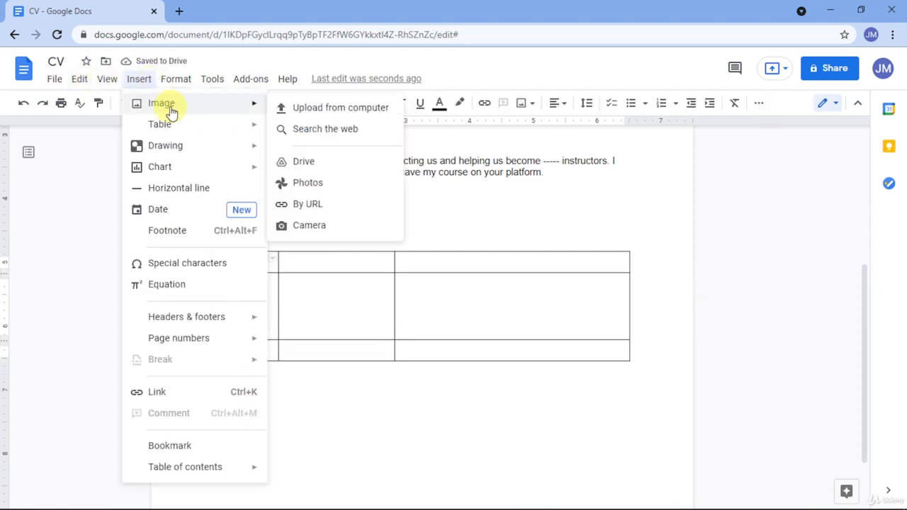
click(325, 130)
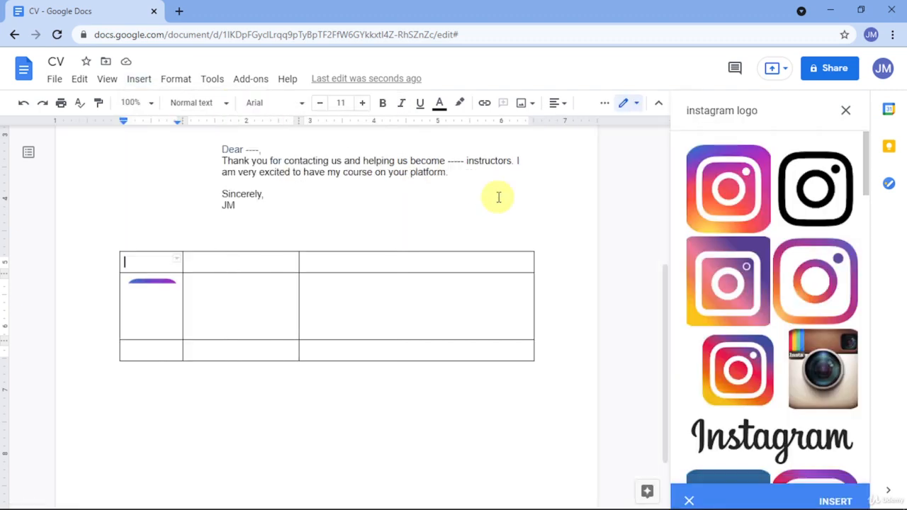
double_click(721, 112)
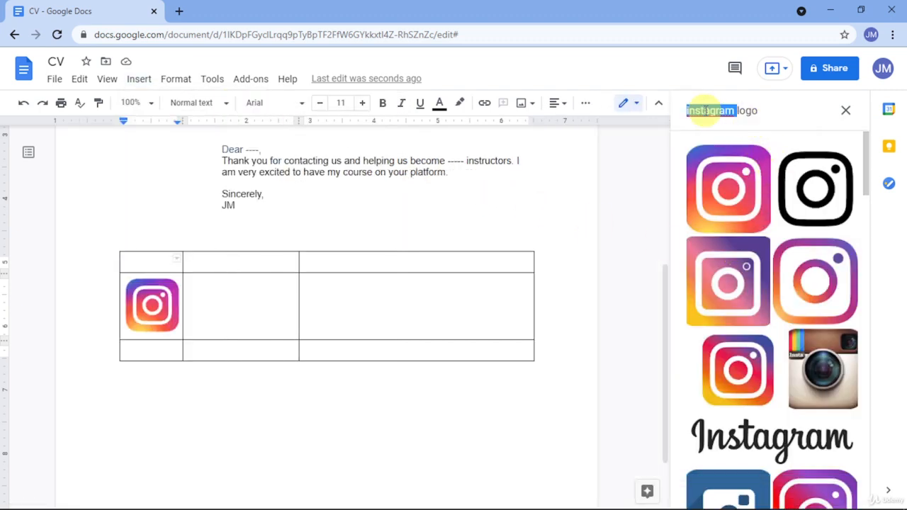
text(fa)
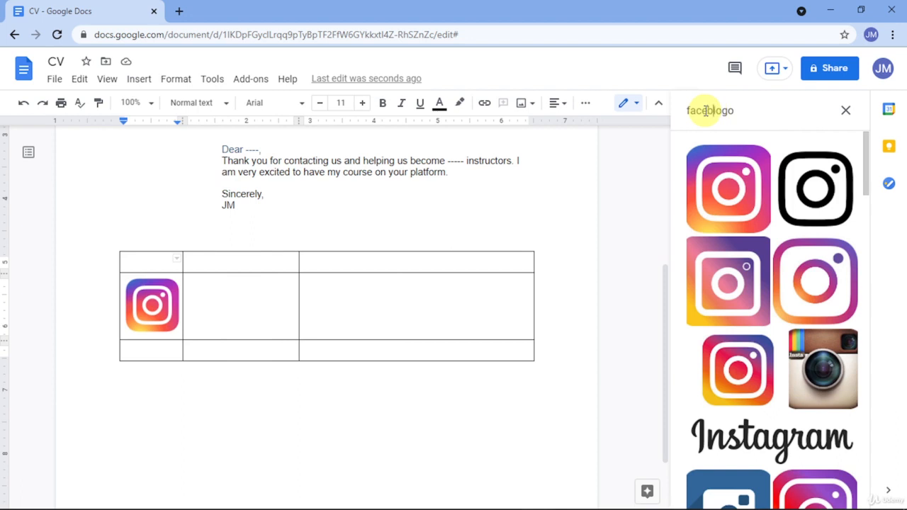
text(cebook)
key(Return)
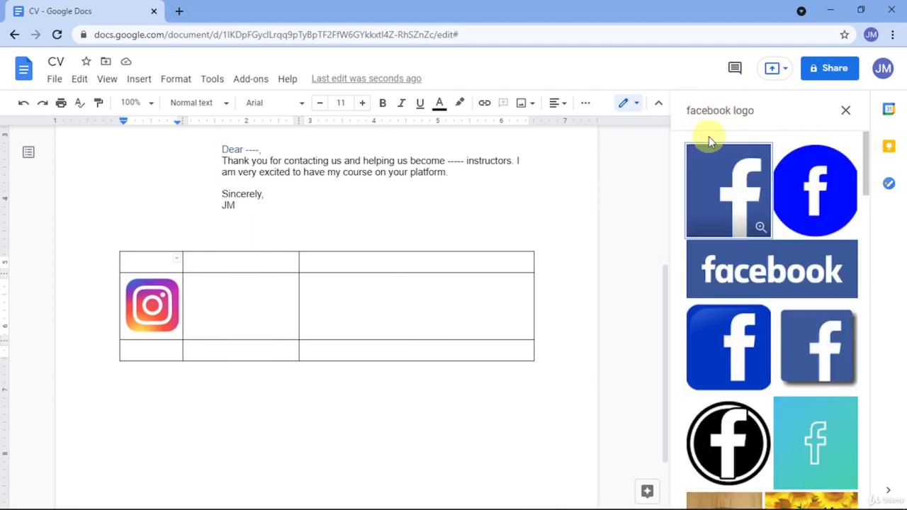
Insert the second, blue square Facebook logo into the top-left cell above the Instagram logo.
scroll(800, 262, down, 1)
scroll(799, 266, down, 1)
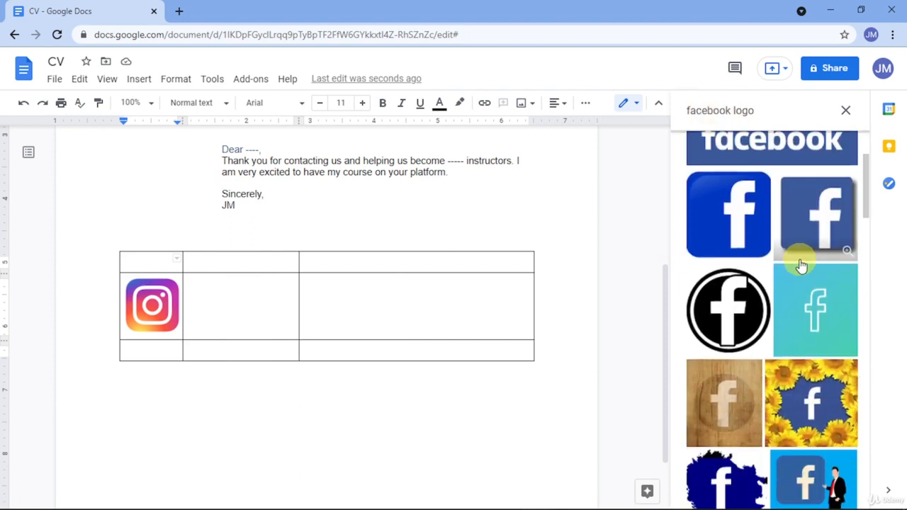
click(822, 213)
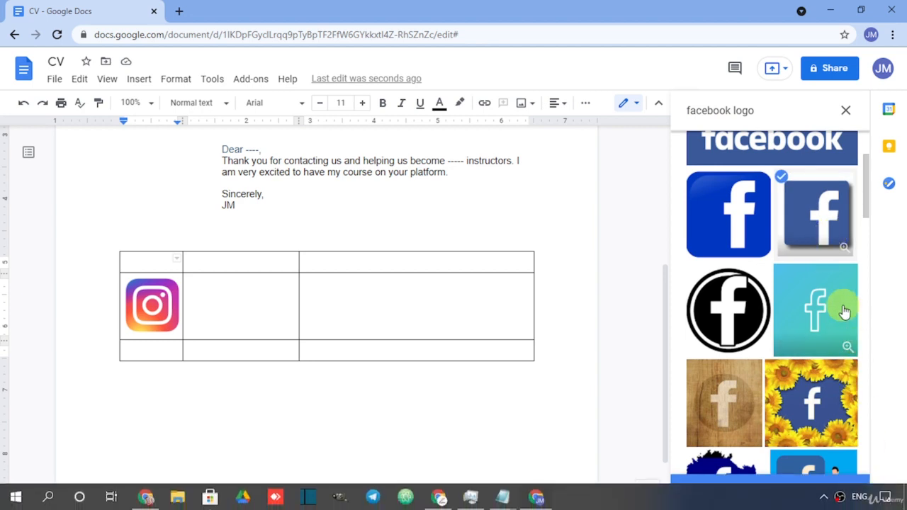
click(805, 224)
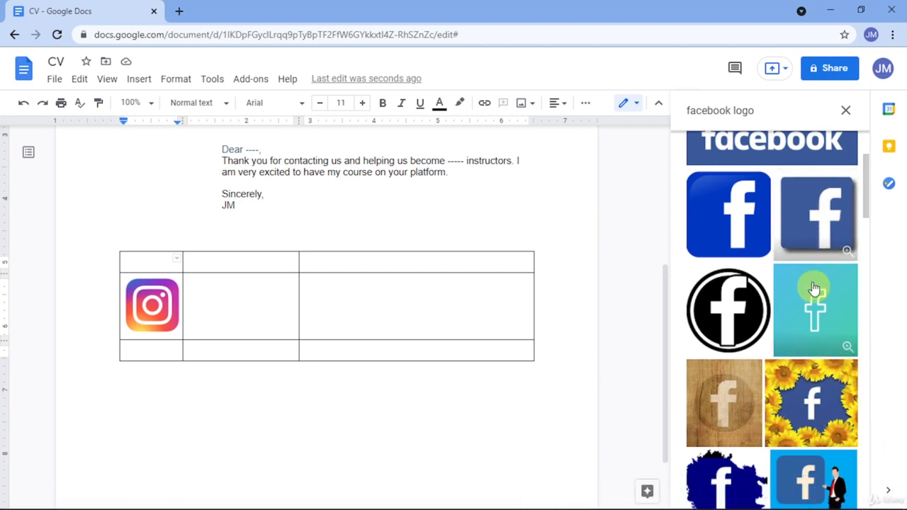
click(808, 222)
click(821, 493)
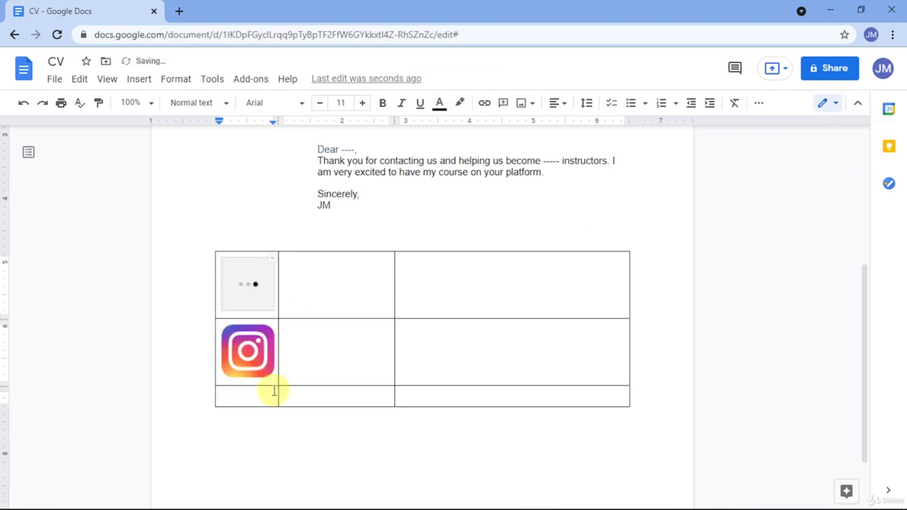
click(269, 394)
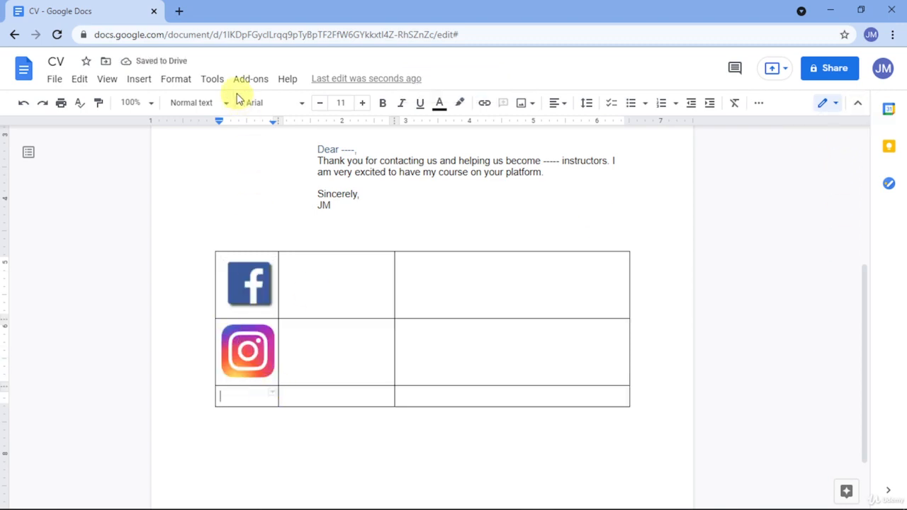
Insert the red YouTube logo from a web search for 'youtube logo' into the bottom-left table cell.
click(177, 79)
mouse_move(146, 84)
mouse_move(158, 101)
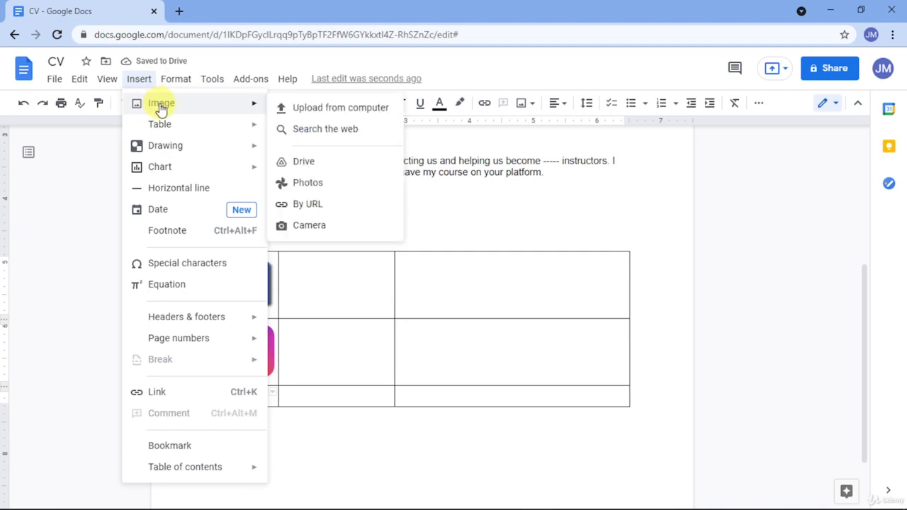
click(322, 129)
click(729, 117)
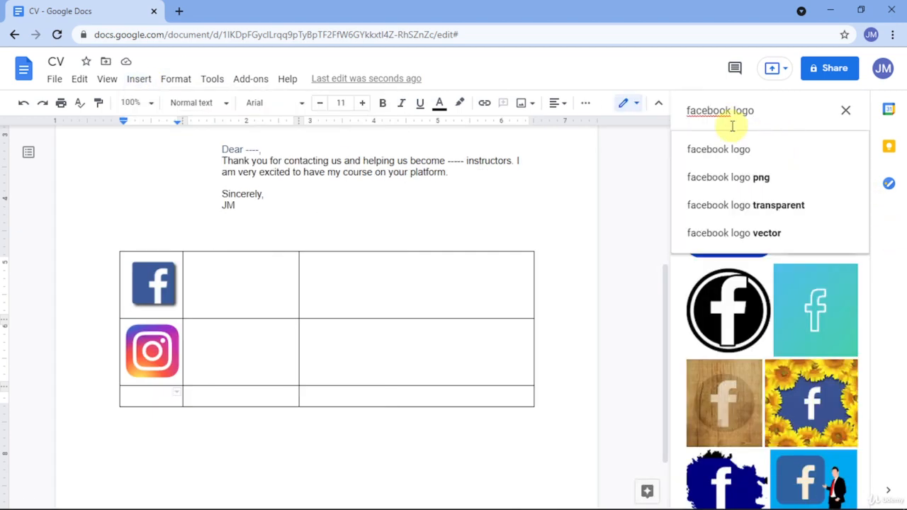
double_click(720, 114)
text(you)
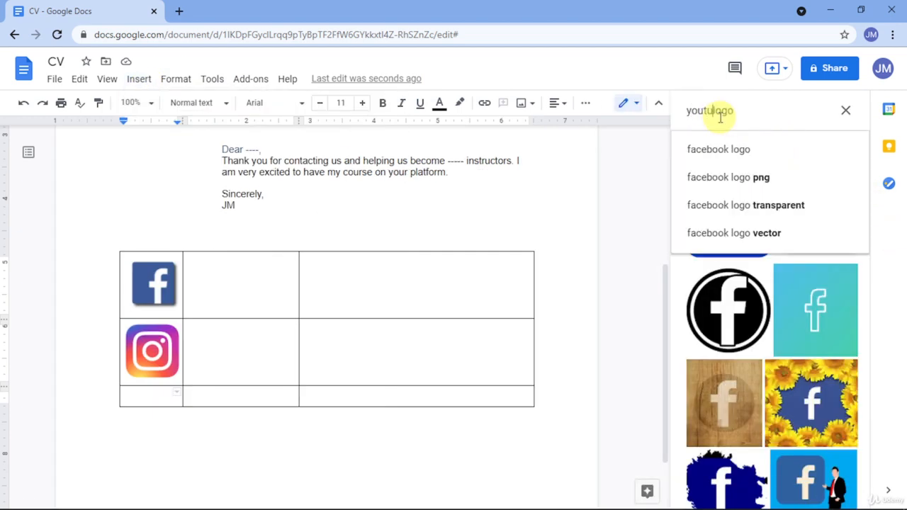
text(tube)
key(Return)
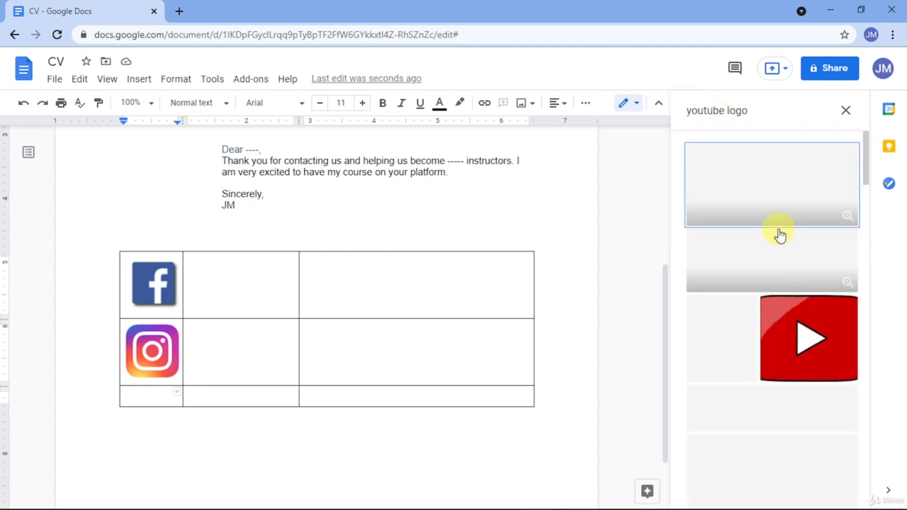
scroll(814, 213, down, 1)
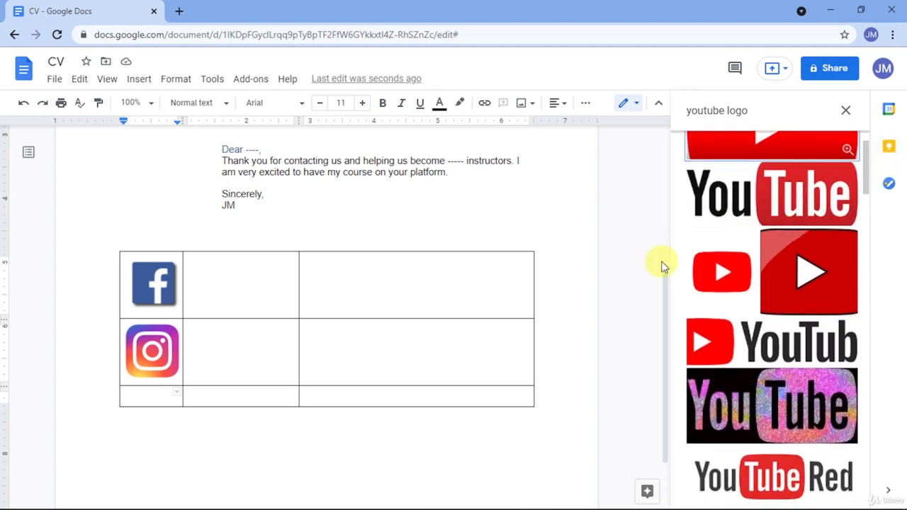
click(738, 297)
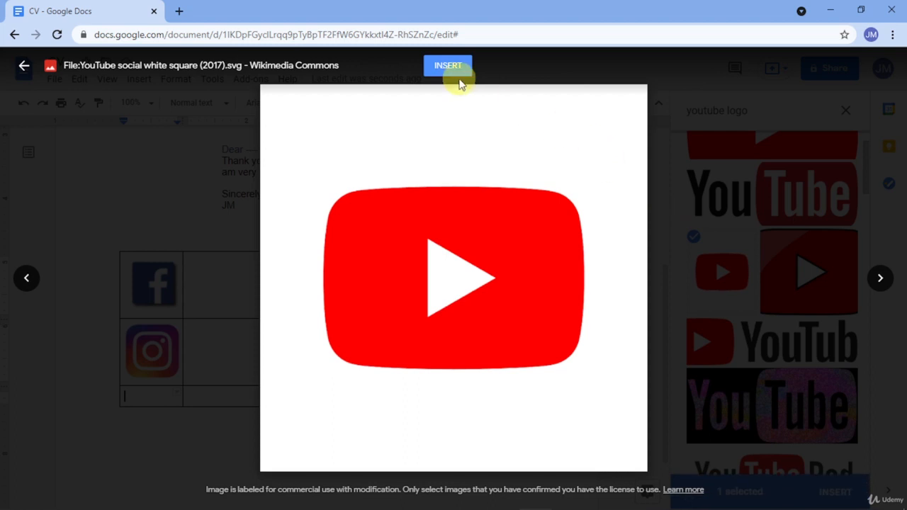
click(448, 66)
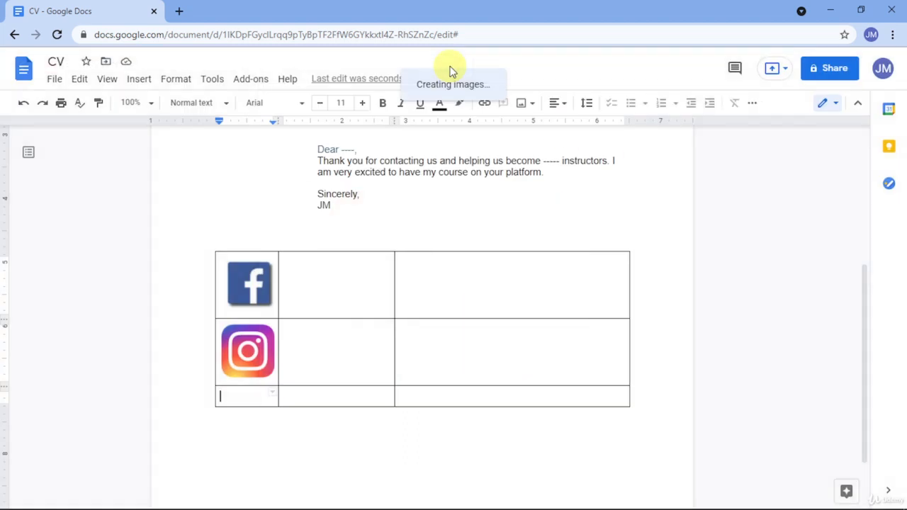
click(239, 296)
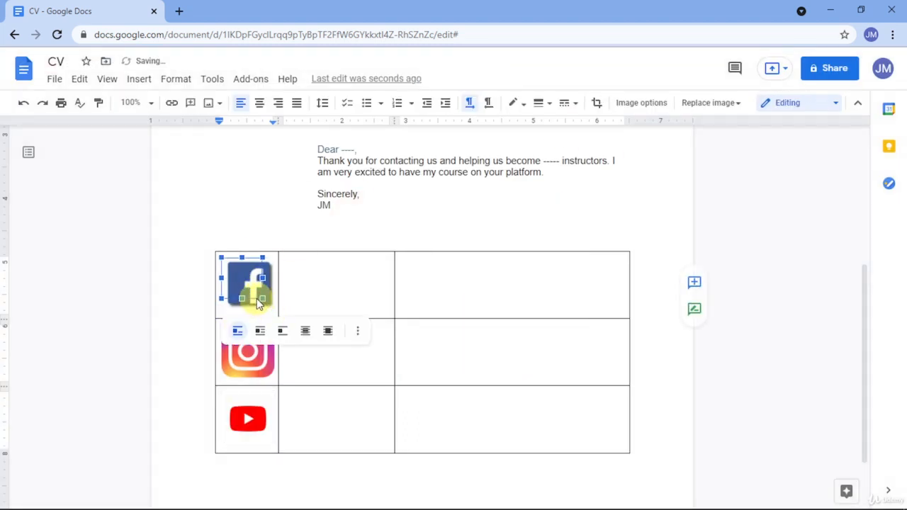
Resize the Facebook, Instagram and YouTube logos smaller.
drag(259, 303, 255, 290)
click(267, 347)
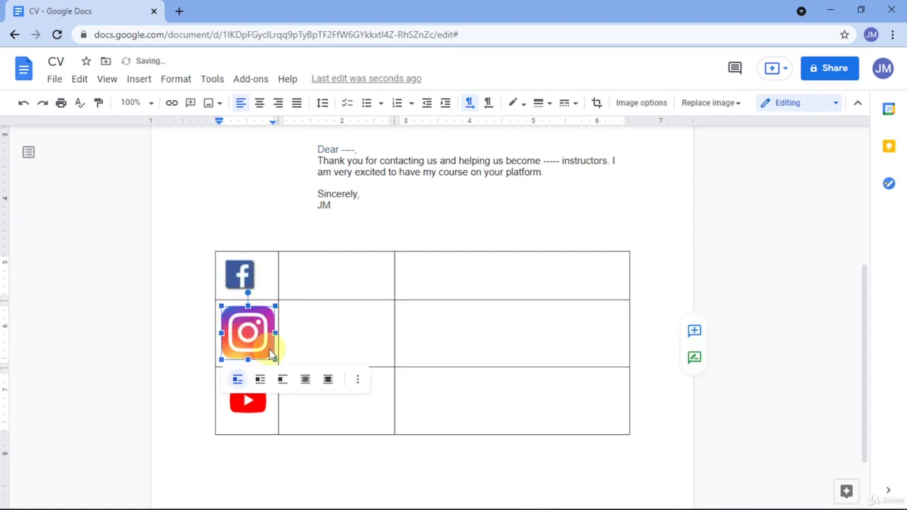
drag(275, 358, 253, 337)
click(241, 389)
drag(276, 399, 253, 382)
Centre the Facebook, Instagram and YouTube logos in their cells.
click(241, 324)
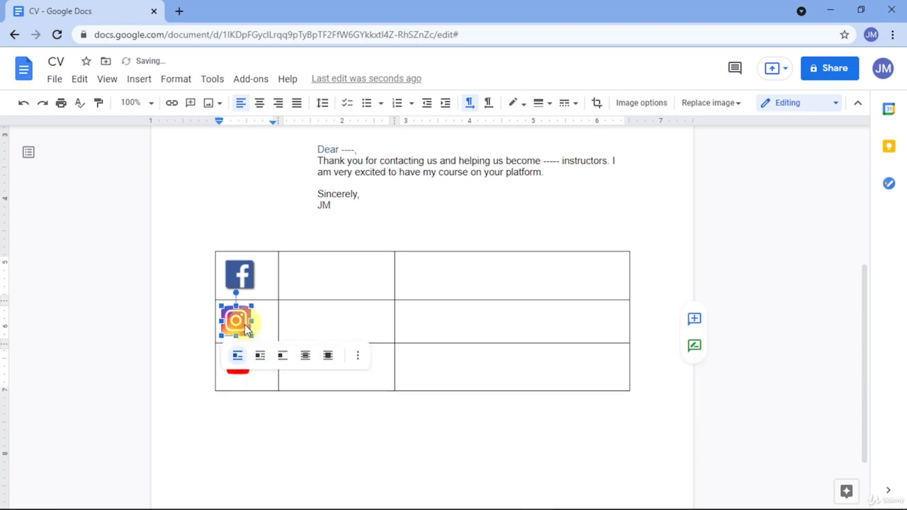
click(244, 285)
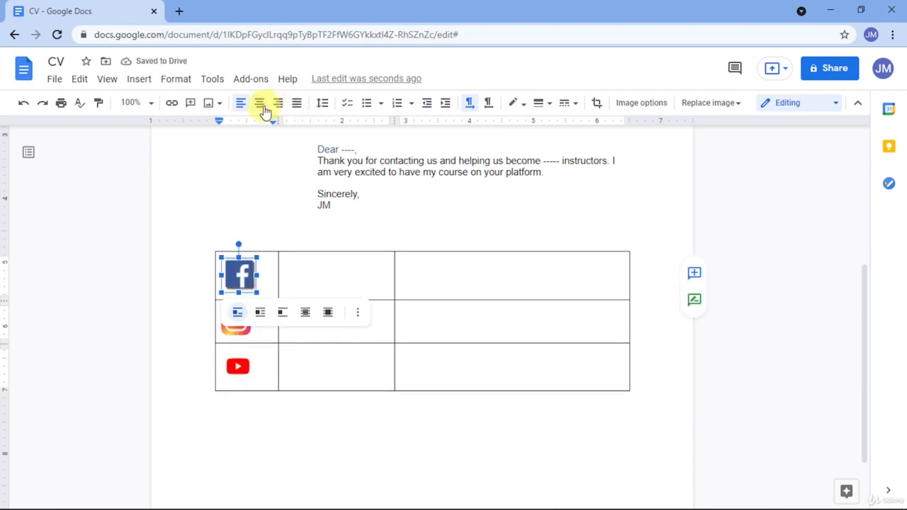
click(259, 103)
click(238, 323)
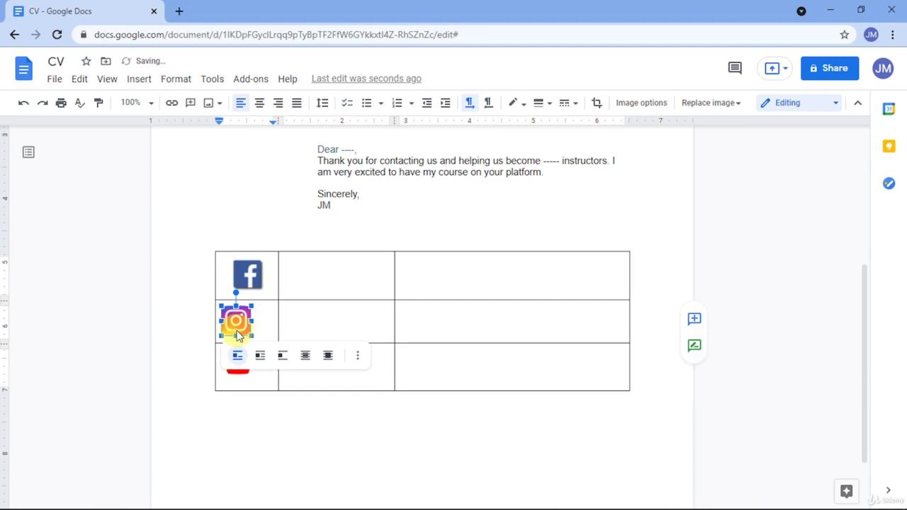
click(260, 104)
click(238, 367)
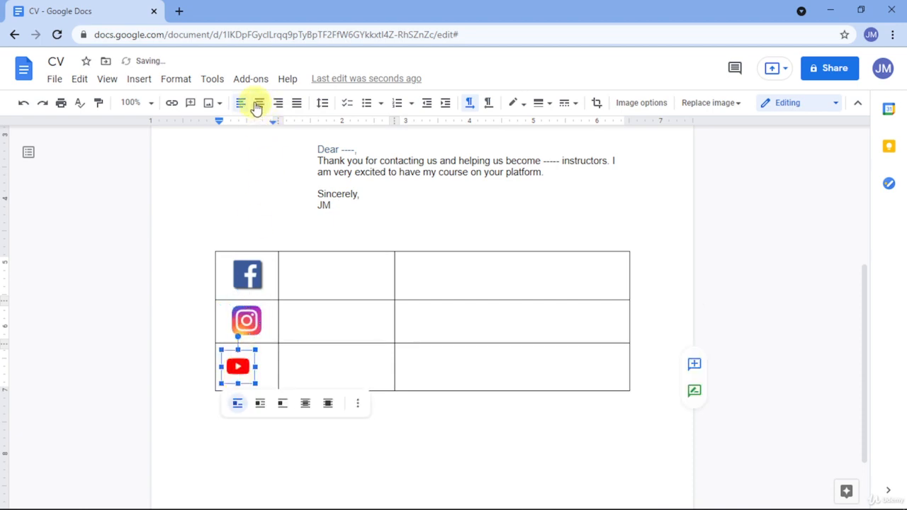
click(259, 105)
Shrink the Instagram, Facebook and YouTube logos further to even sizes.
click(248, 323)
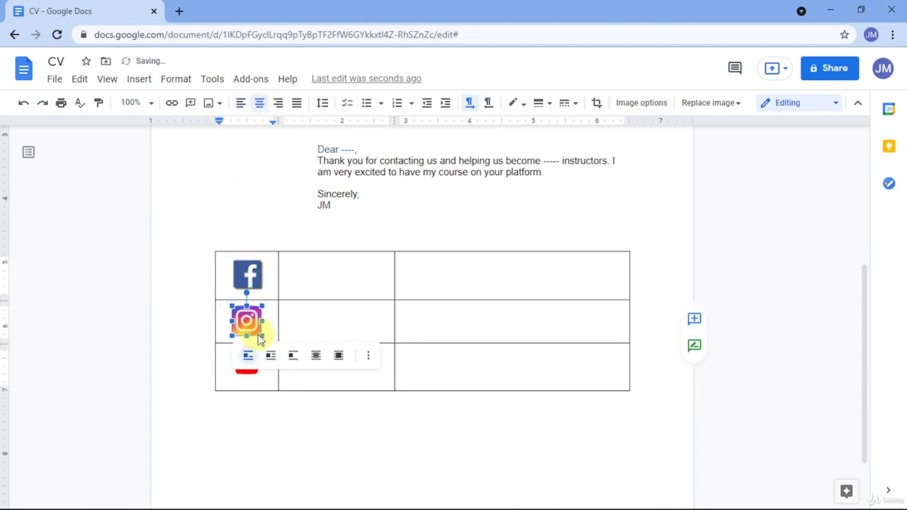
drag(259, 339, 264, 319)
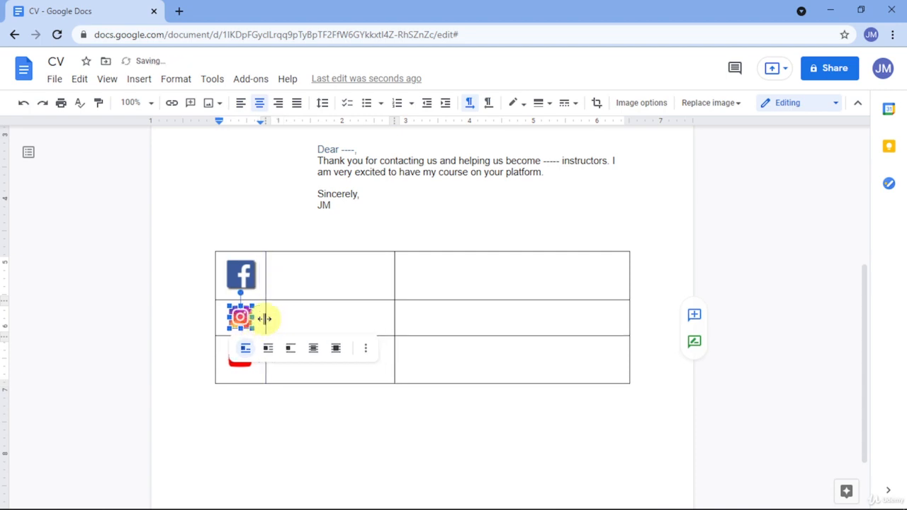
click(248, 287)
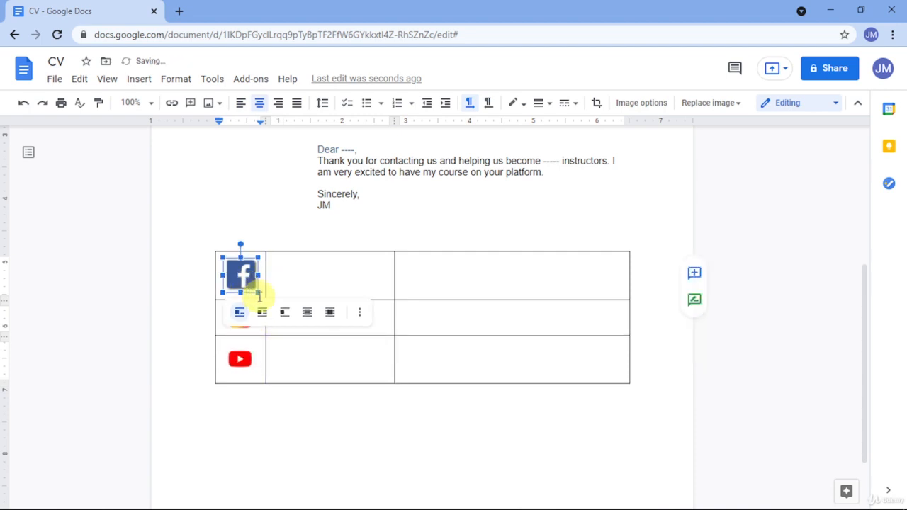
drag(256, 291, 249, 286)
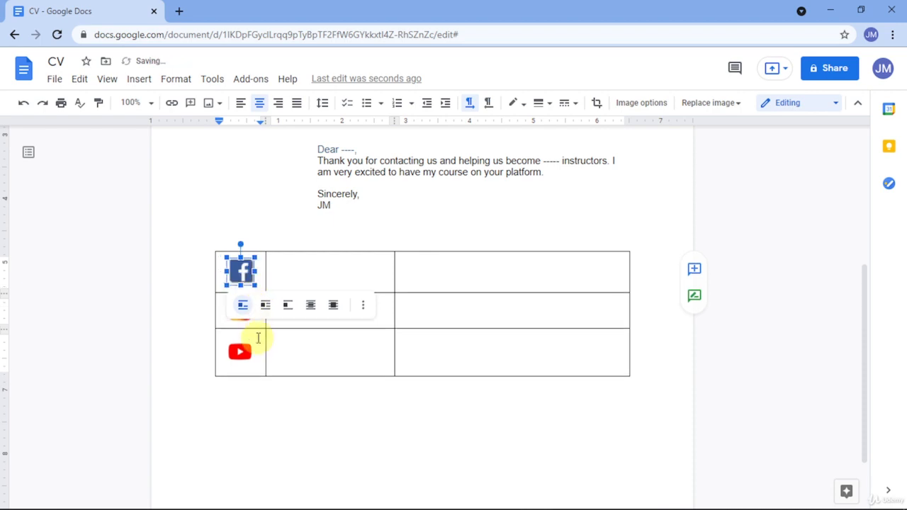
click(241, 351)
drag(254, 367, 248, 360)
click(347, 294)
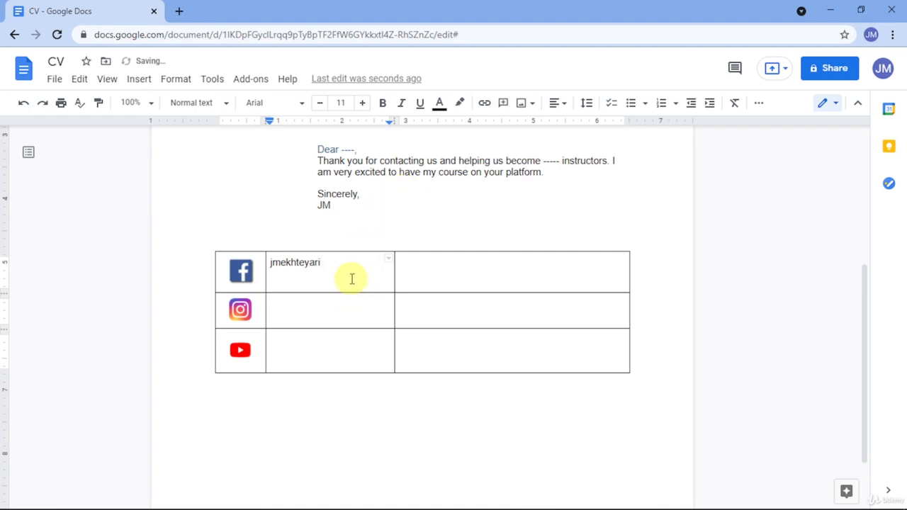
Add space before the username paragraph beside the Facebook logo.
right_click(298, 270)
click(290, 272)
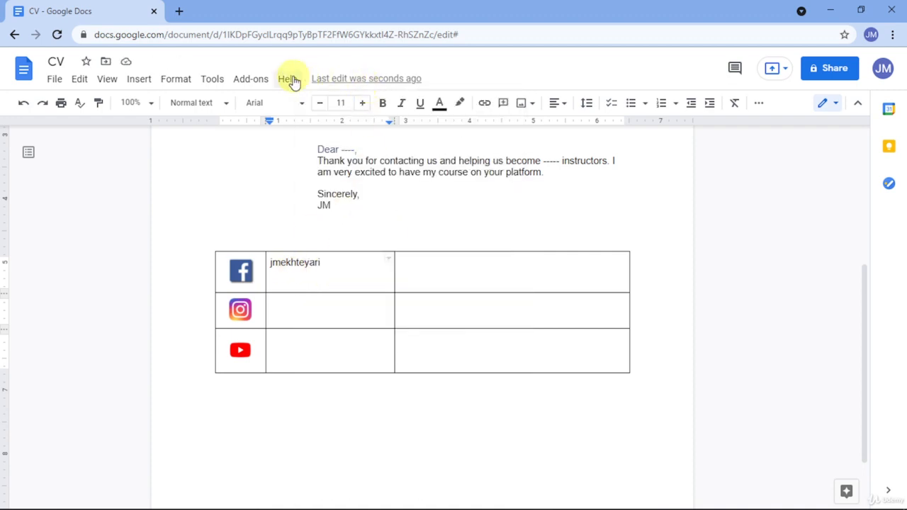
click(177, 79)
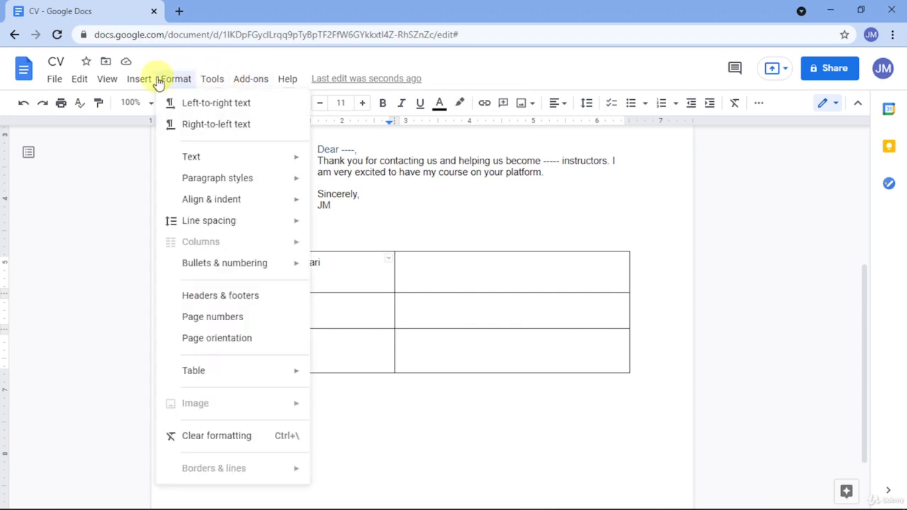
mouse_move(247, 163)
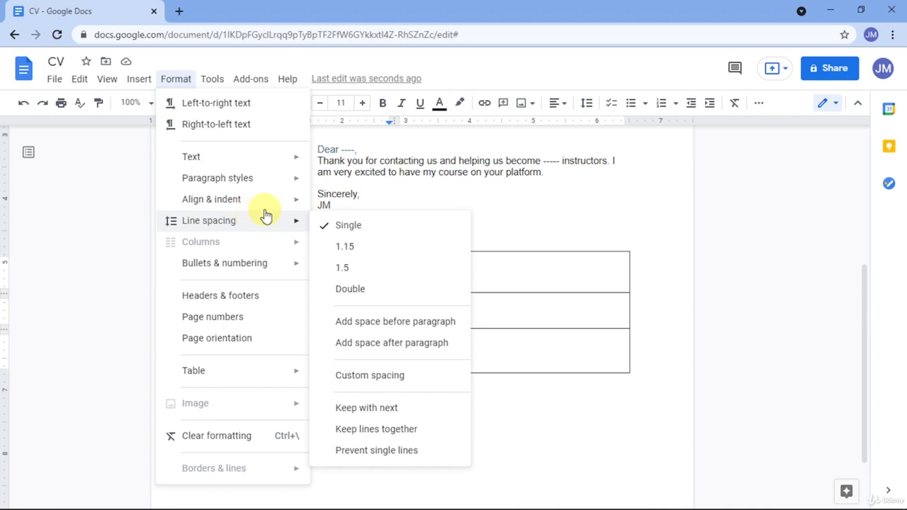
mouse_move(277, 213)
mouse_move(257, 225)
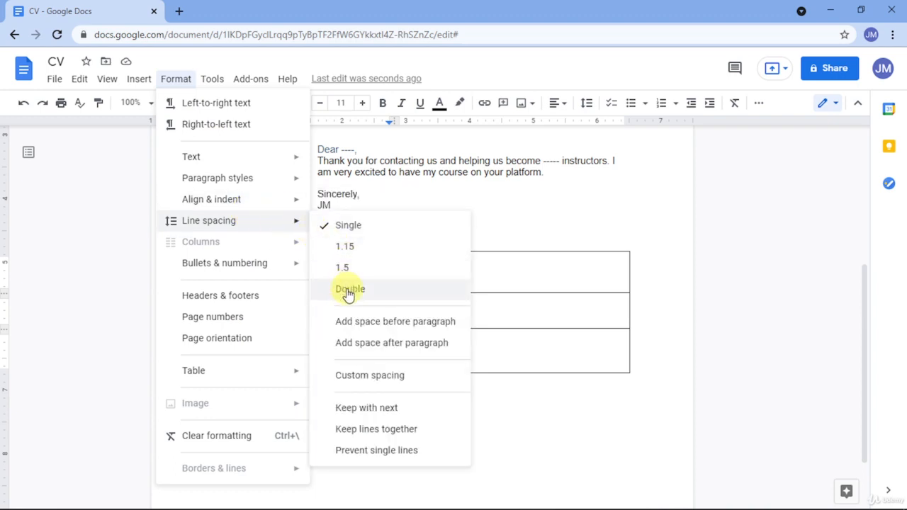
click(348, 322)
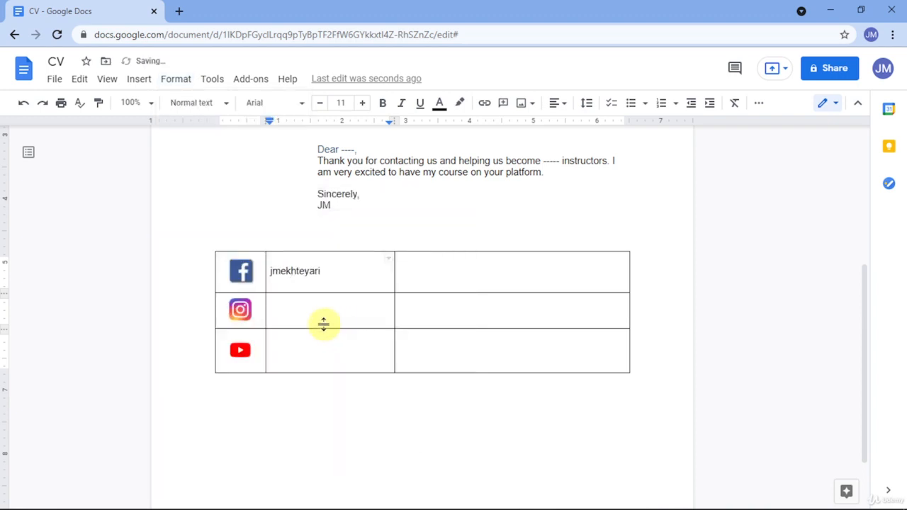
Copy the username next to Facebook and paste it into the Instagram row.
drag(329, 276, 271, 270)
key(ctrl+c)
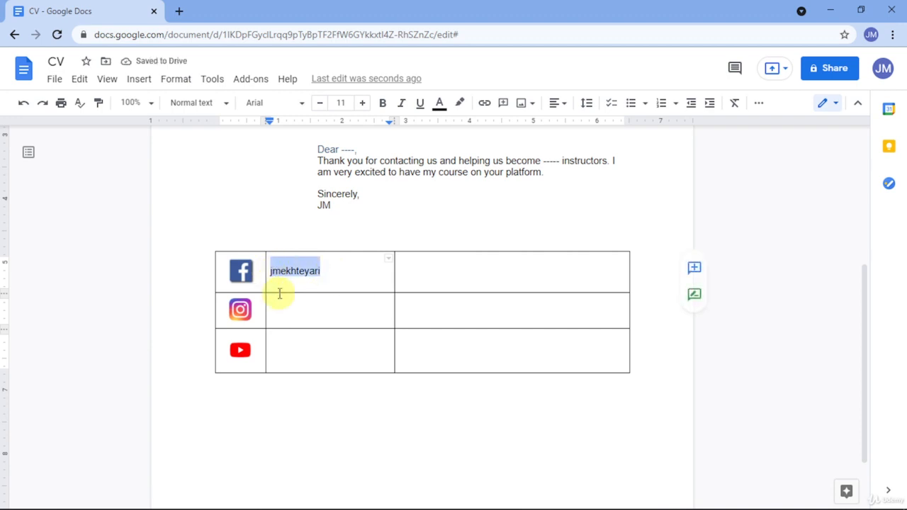
click(288, 310)
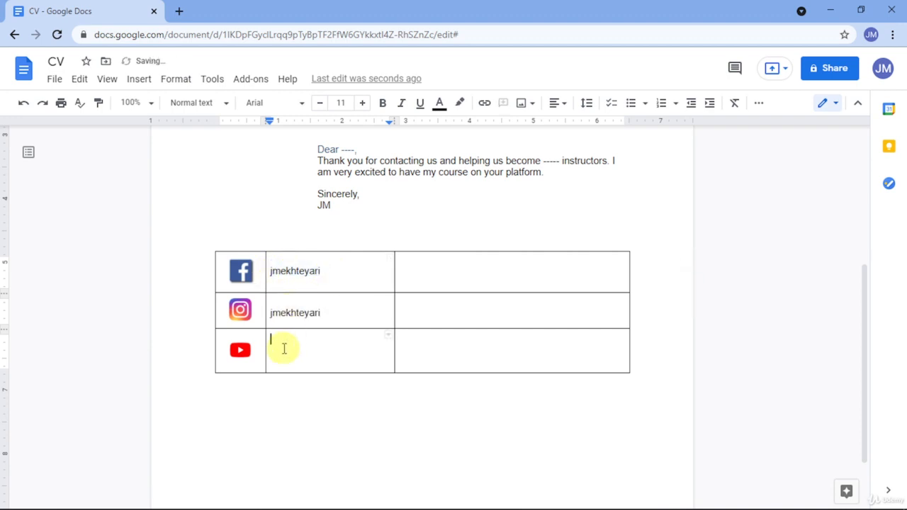
key(ctrl+v)
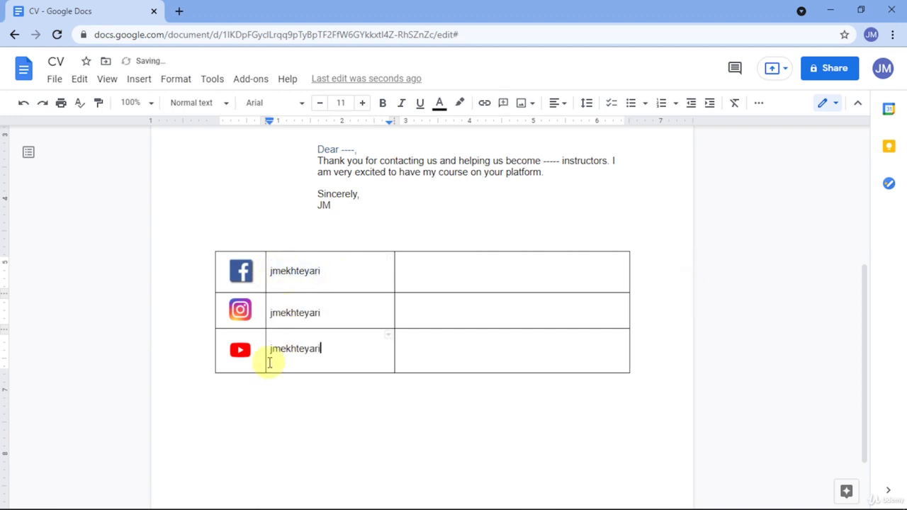
Make the logo table's borders white so they are invisible.
right_click(416, 314)
click(443, 419)
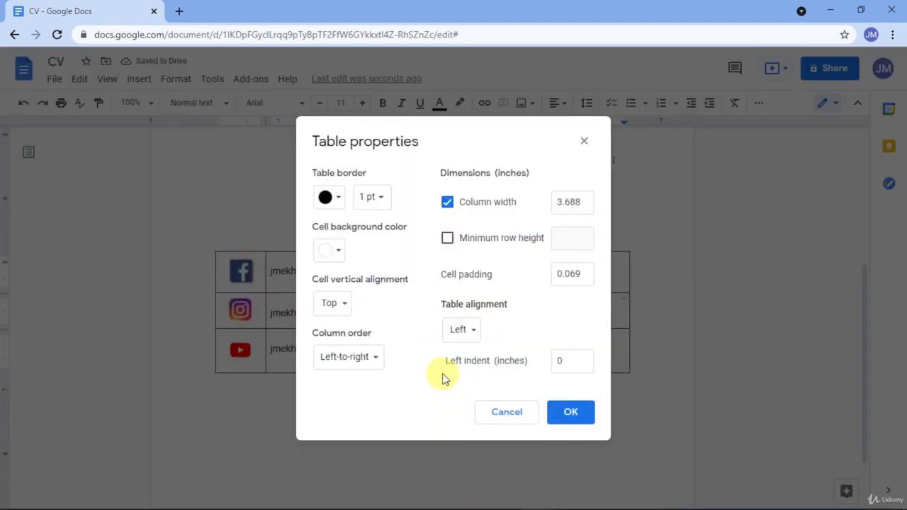
click(341, 206)
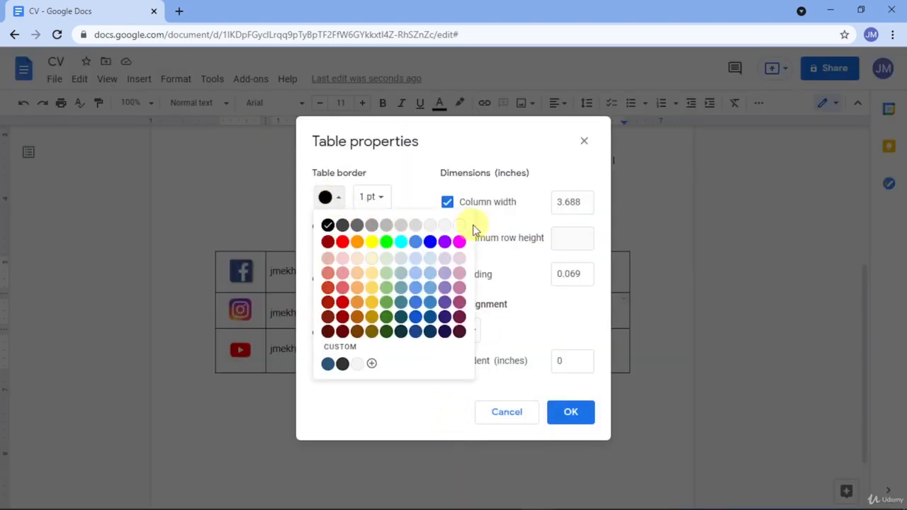
click(459, 224)
click(567, 420)
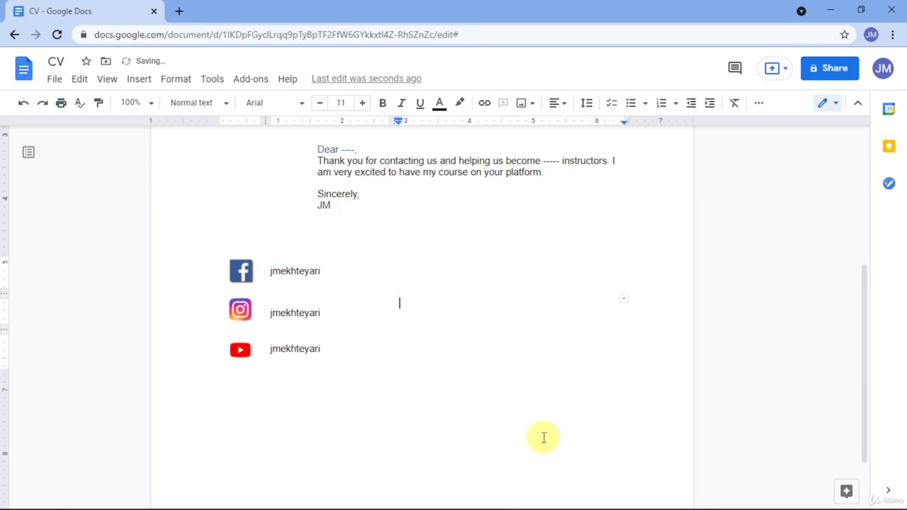
Insert a page break after the social links and switch to the JM Resume/CV document.
scroll(563, 381, up, 3)
scroll(561, 375, down, 4)
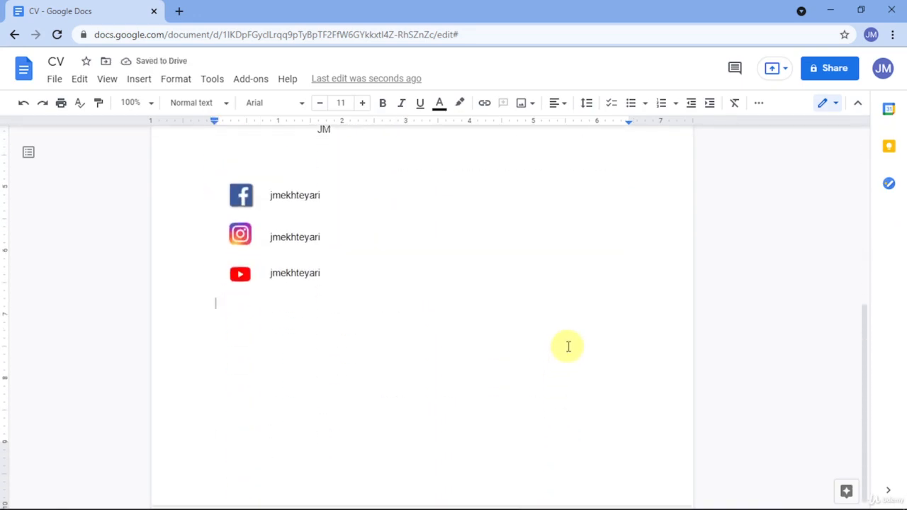
scroll(567, 347, up, 5)
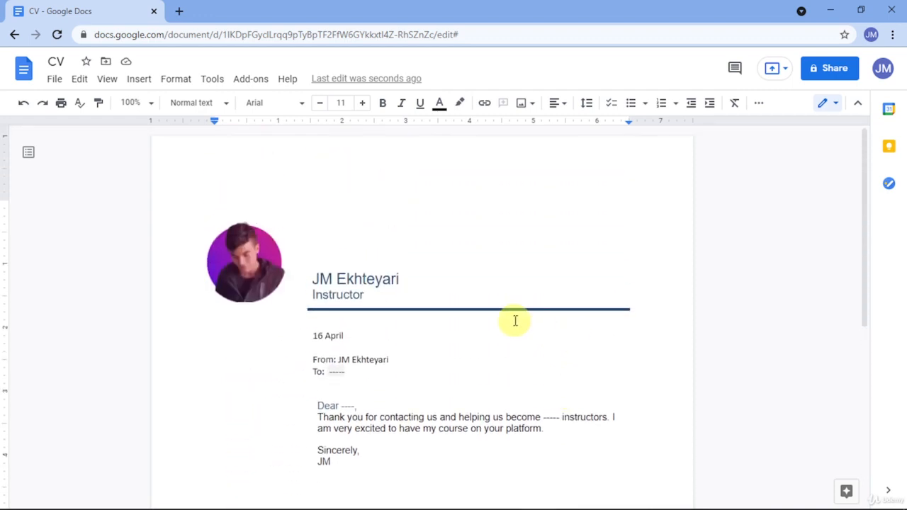
scroll(513, 323, down, 3)
scroll(513, 328, down, 2)
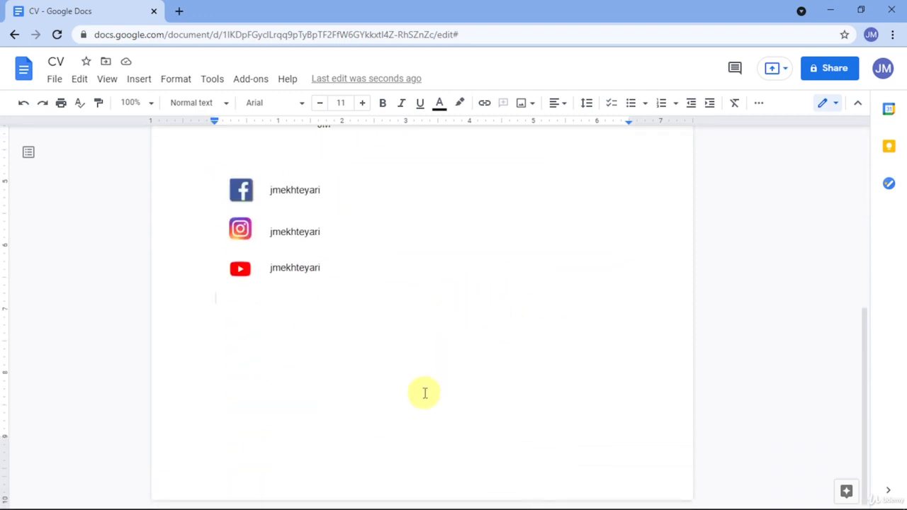
key(ctrl+Return)
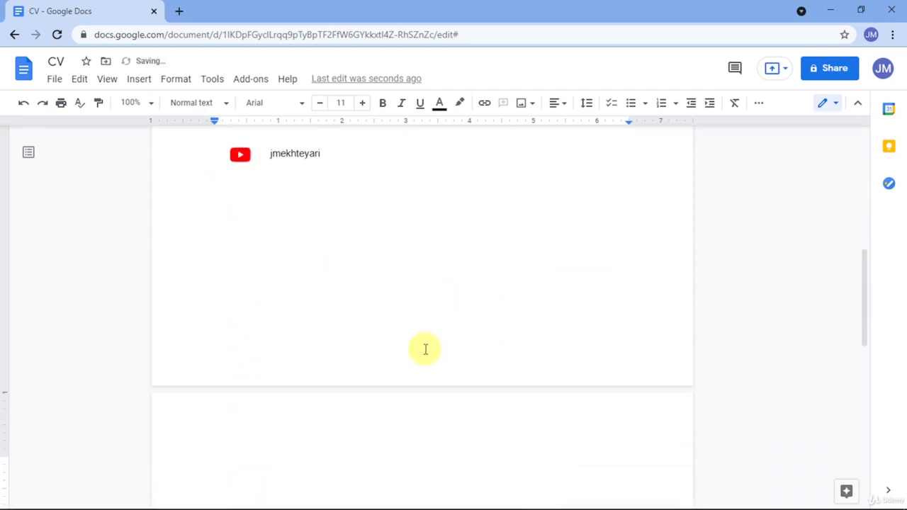
scroll(425, 348, down, 5)
key(alt+Tab)
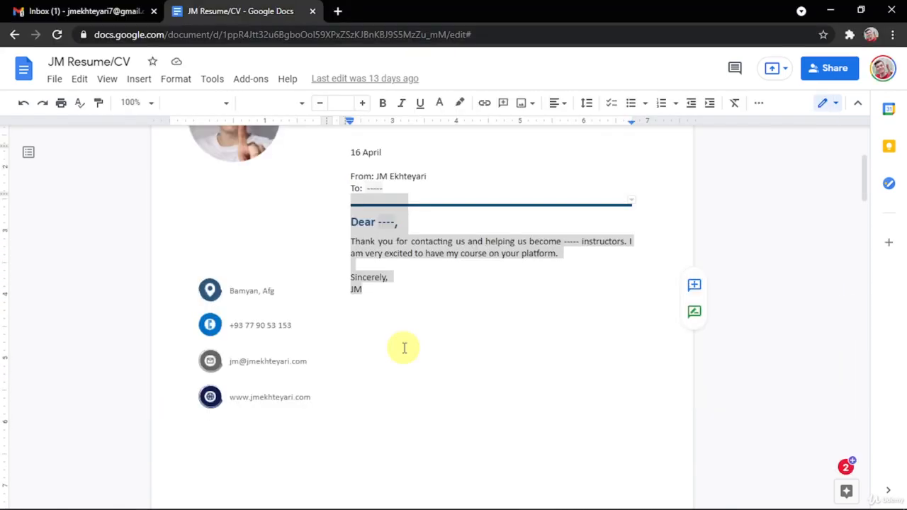
Scroll through the JM Resume/CV reference to view its 'Page 1 of 4' footer and EDUCATION page.
scroll(404, 348, down, 3)
scroll(354, 322, up, 1)
scroll(348, 322, up, 1)
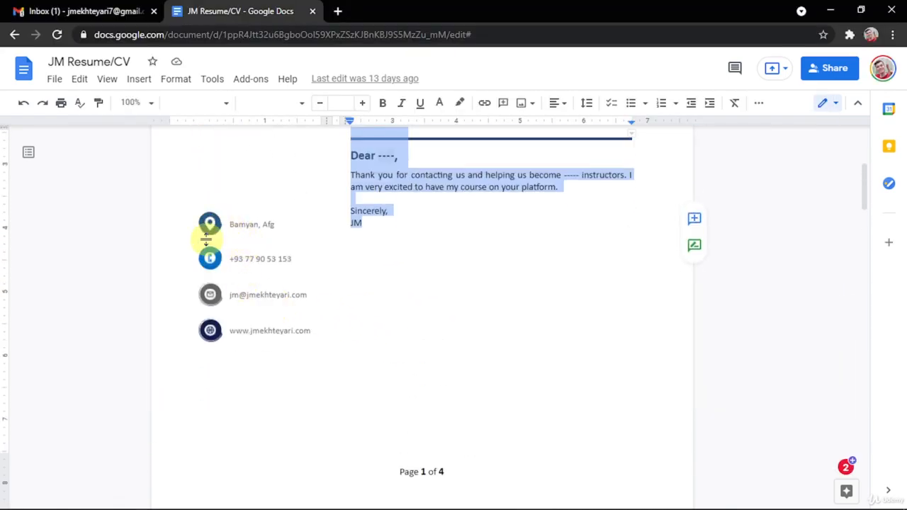
scroll(372, 285, down, 4)
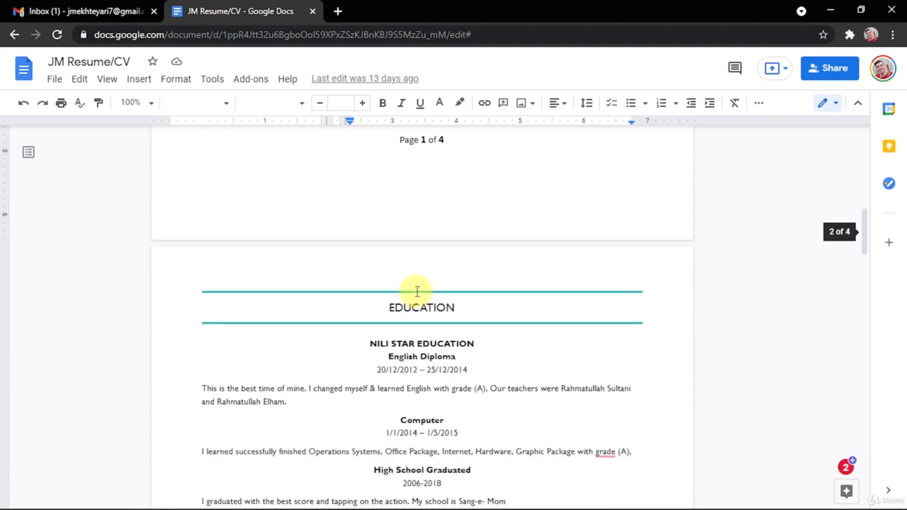
scroll(416, 291, up, 1)
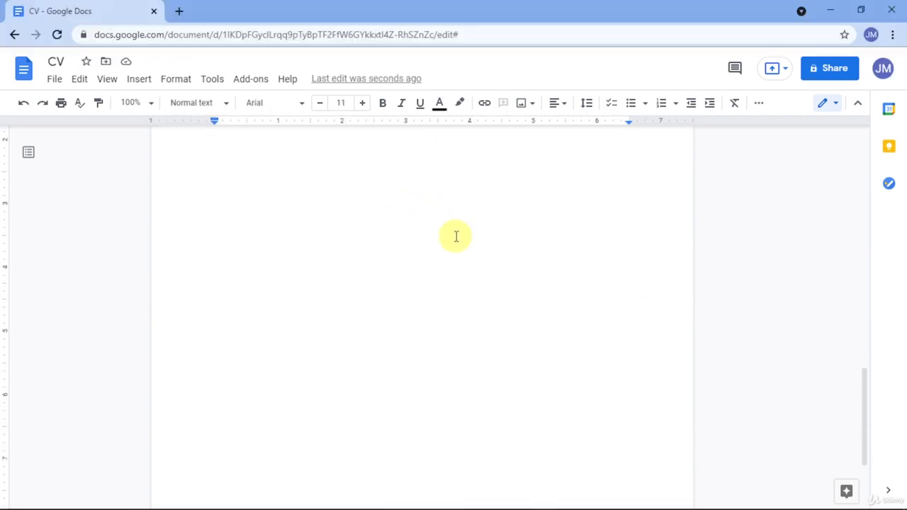
scroll(456, 237, down, 1)
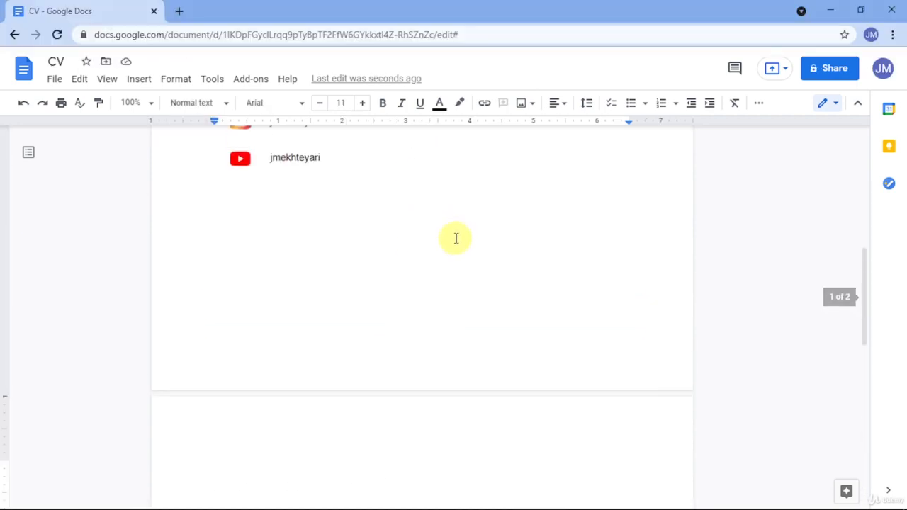
scroll(456, 238, up, 1)
Add page numbers to the CV's footer and centre them.
double_click(428, 435)
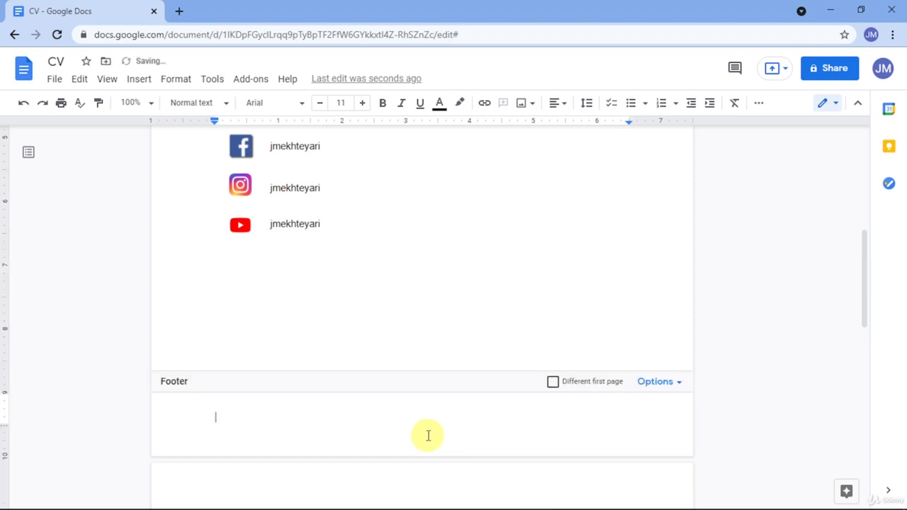
click(654, 383)
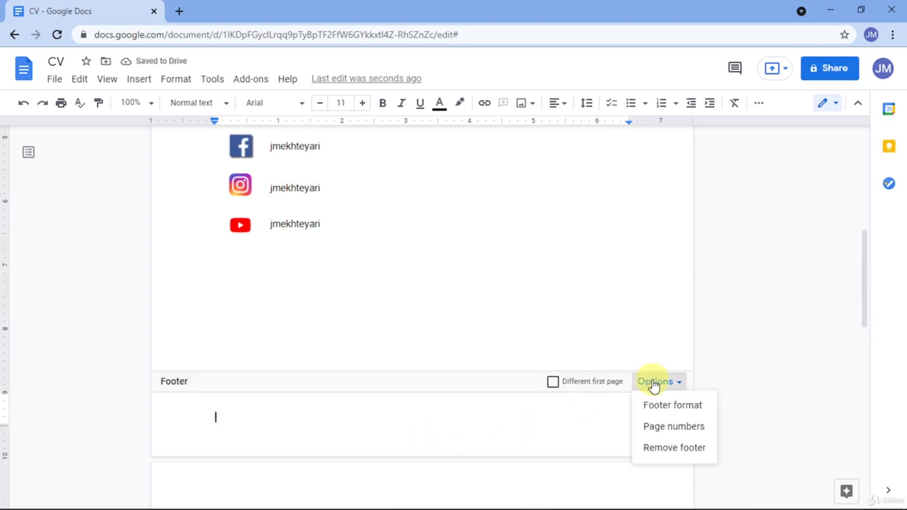
click(652, 427)
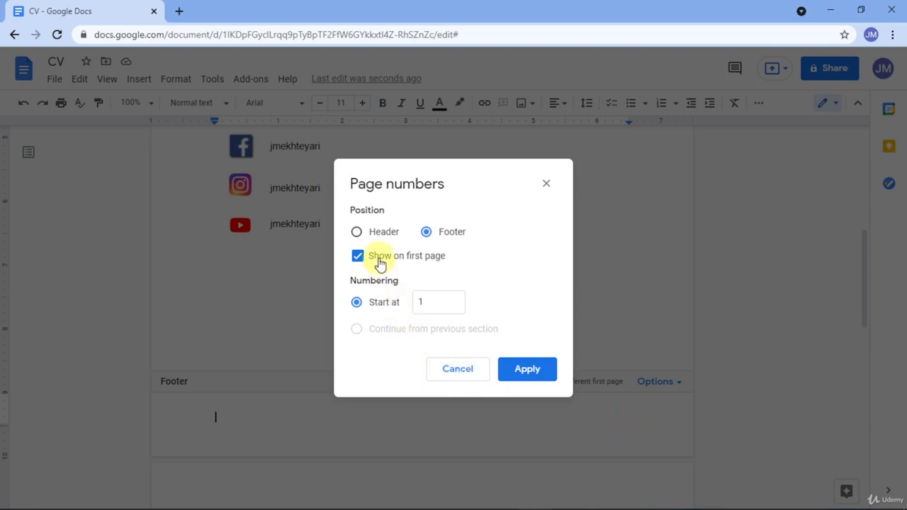
click(521, 373)
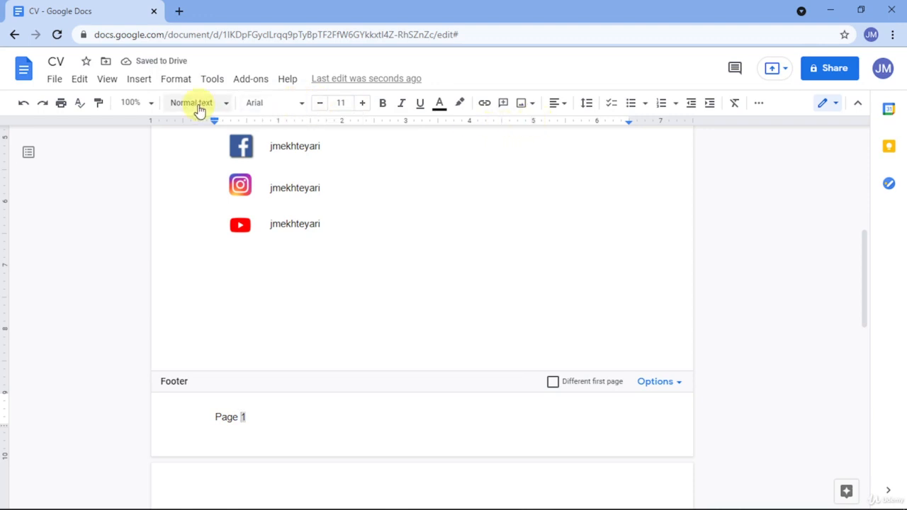
click(556, 106)
click(522, 127)
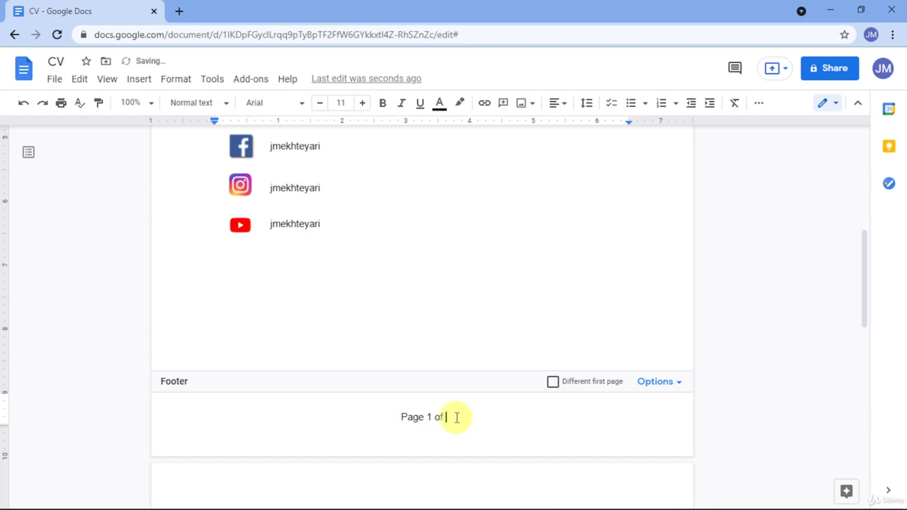
click(426, 312)
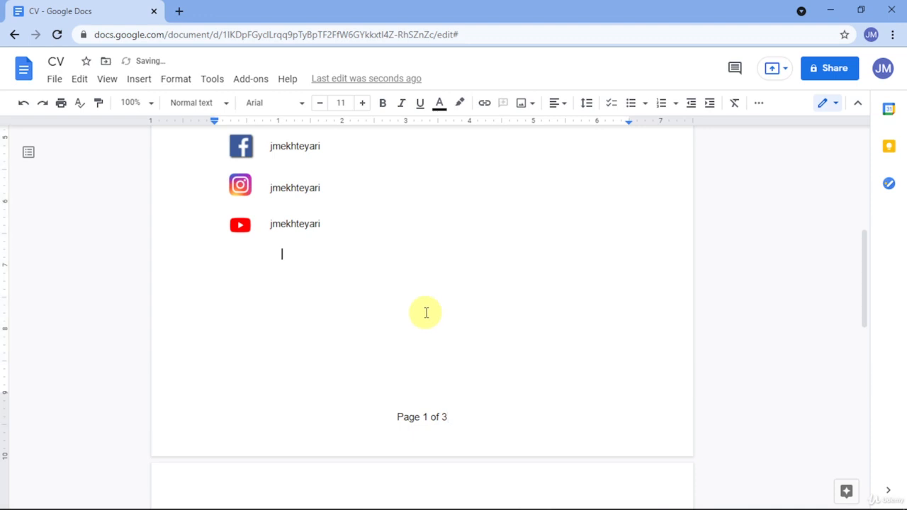
scroll(424, 316, down, 10)
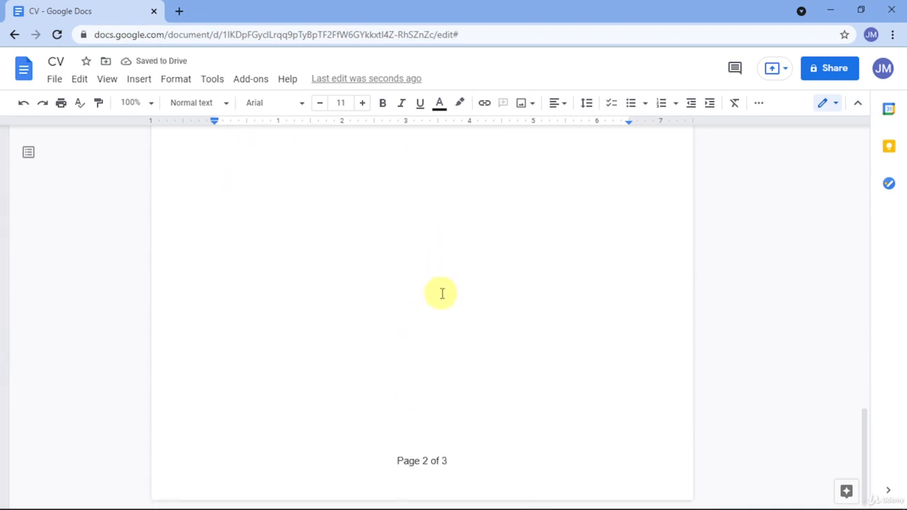
Insert another page break and place the caret at the top of page 2.
key(ctrl+Return)
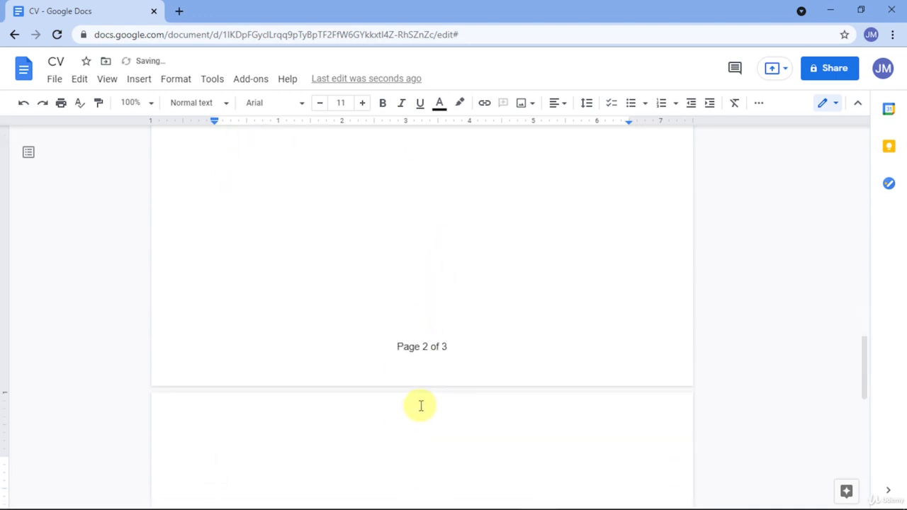
scroll(426, 411, down, 1)
scroll(425, 410, down, 2)
scroll(475, 374, up, 15)
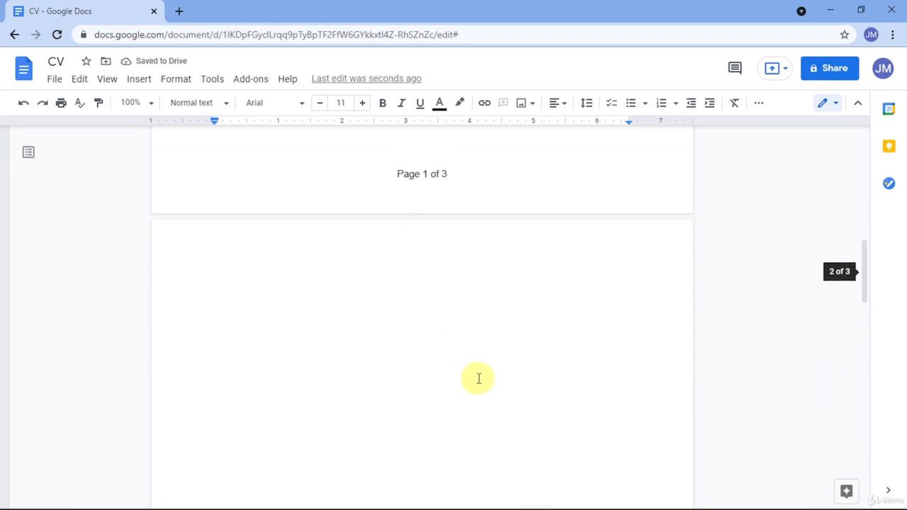
scroll(480, 376, up, 5)
scroll(480, 375, down, 7)
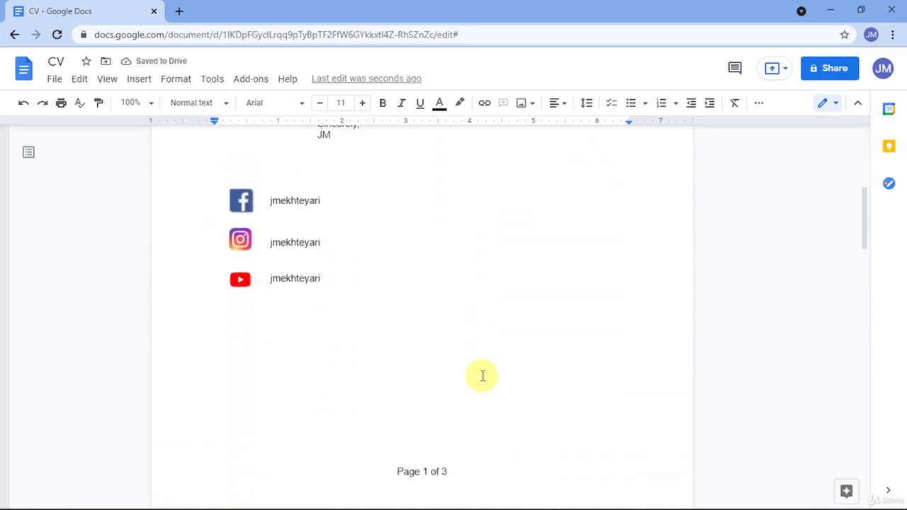
scroll(471, 373, down, 2)
click(350, 332)
Delete the extra page break, checking the layout against the JM Resume/CV reference.
key(alt+Tab)
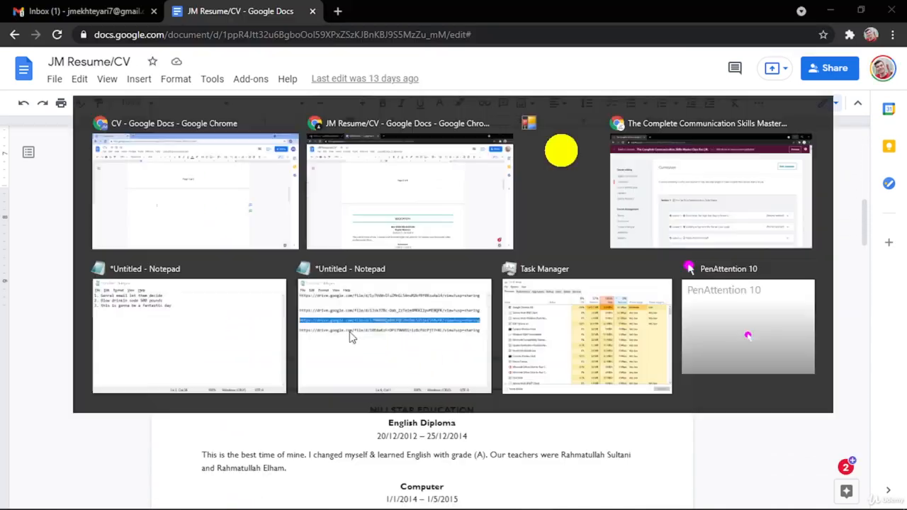
key(alt+Tab)
key(BackSpace)
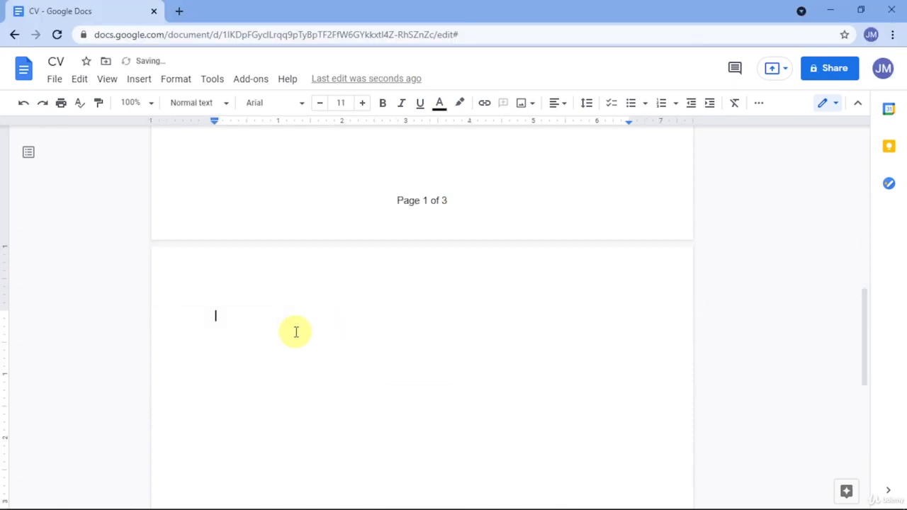
key(alt+Tab)
scroll(302, 319, down, 2)
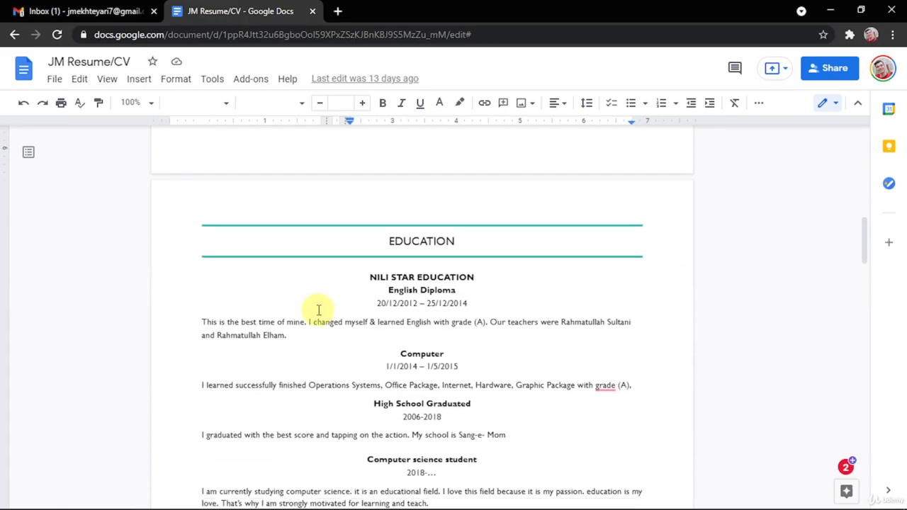
scroll(318, 310, up, 1)
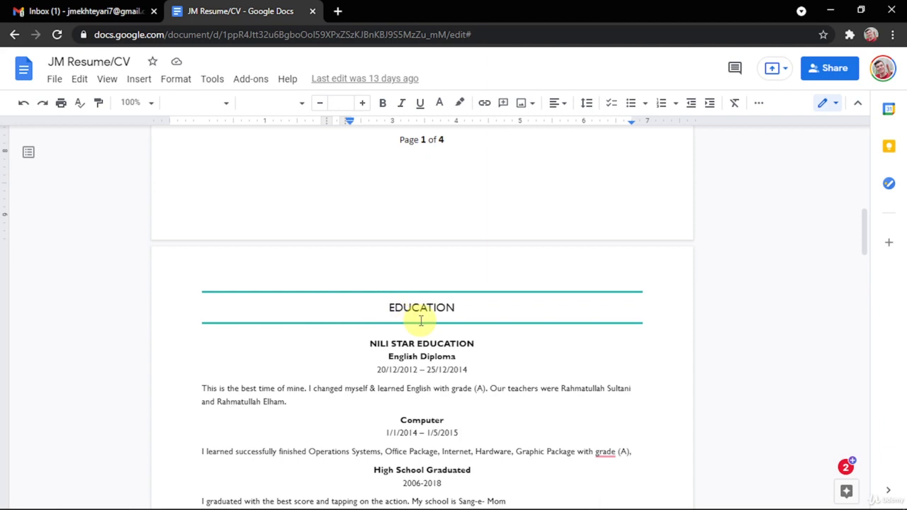
scroll(421, 321, down, 2)
scroll(283, 245, up, 1)
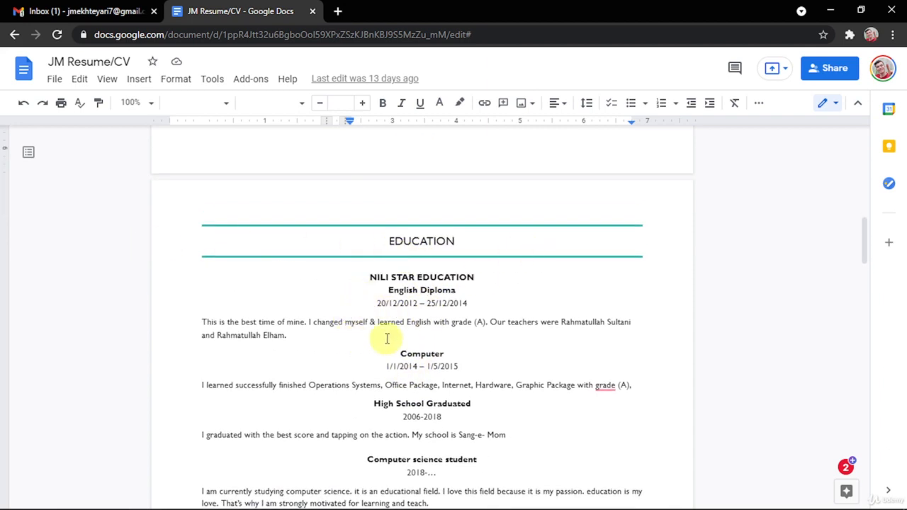
key(alt+Tab)
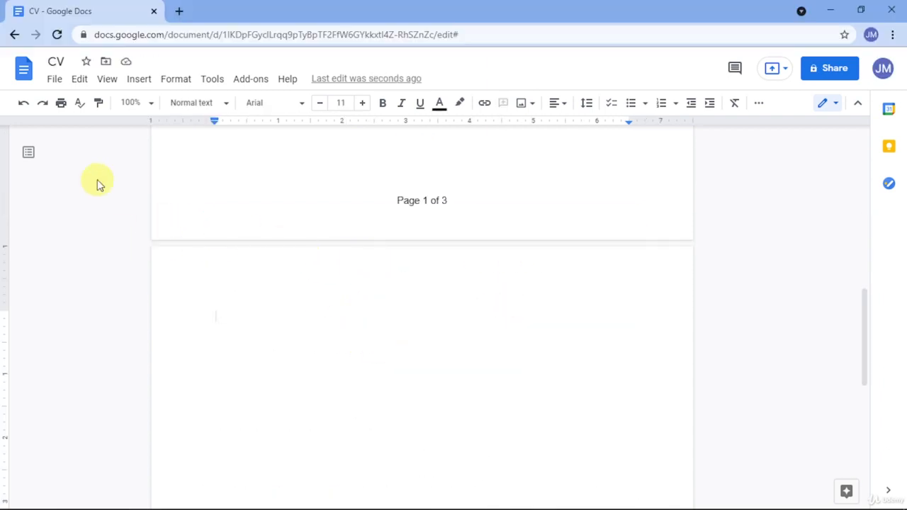
Insert a two-row, one-column table at the top of page 2.
click(108, 79)
mouse_move(134, 81)
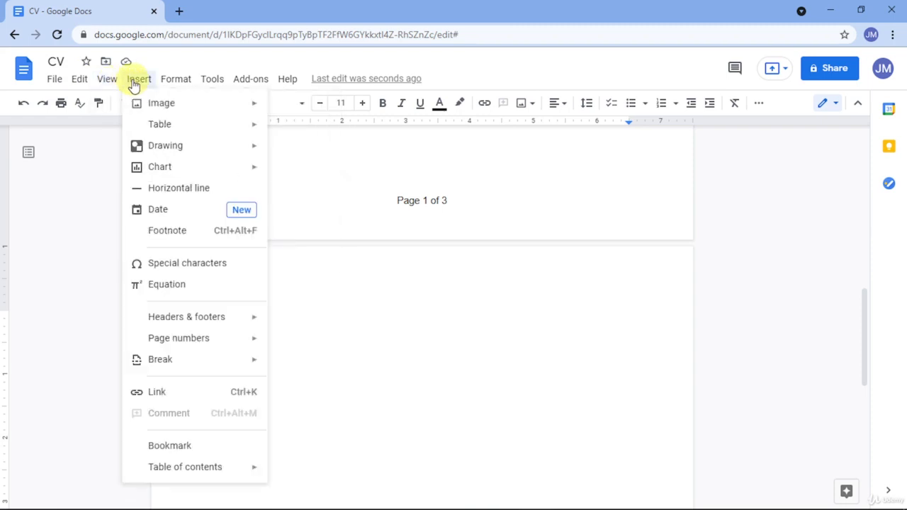
mouse_move(261, 132)
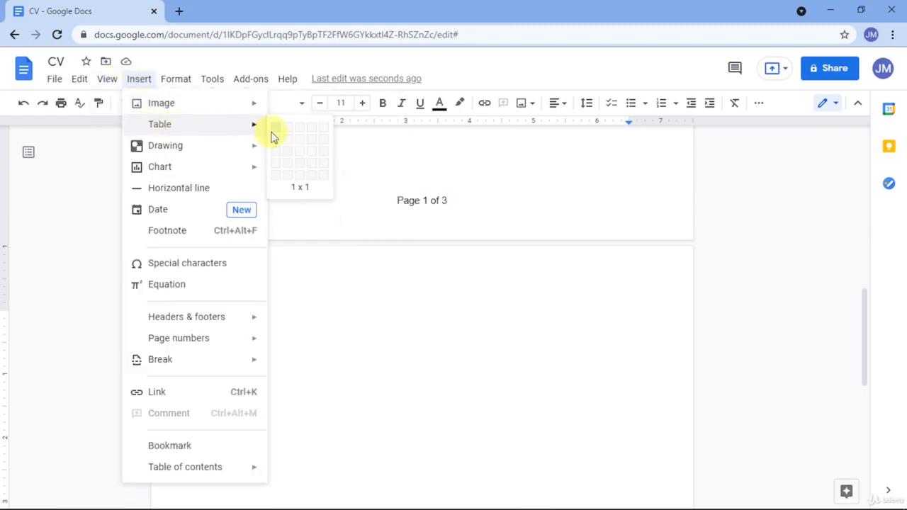
click(275, 141)
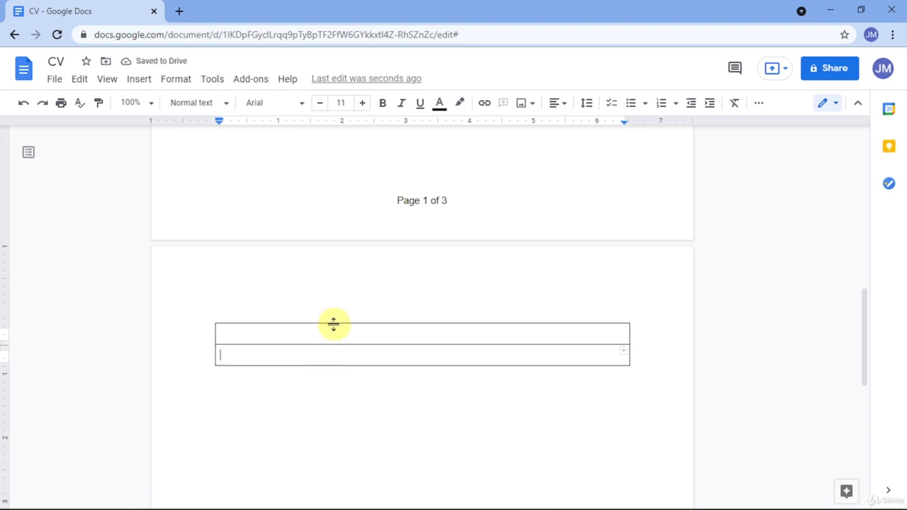
Make the new table's borders white so they are invisible.
right_click(333, 333)
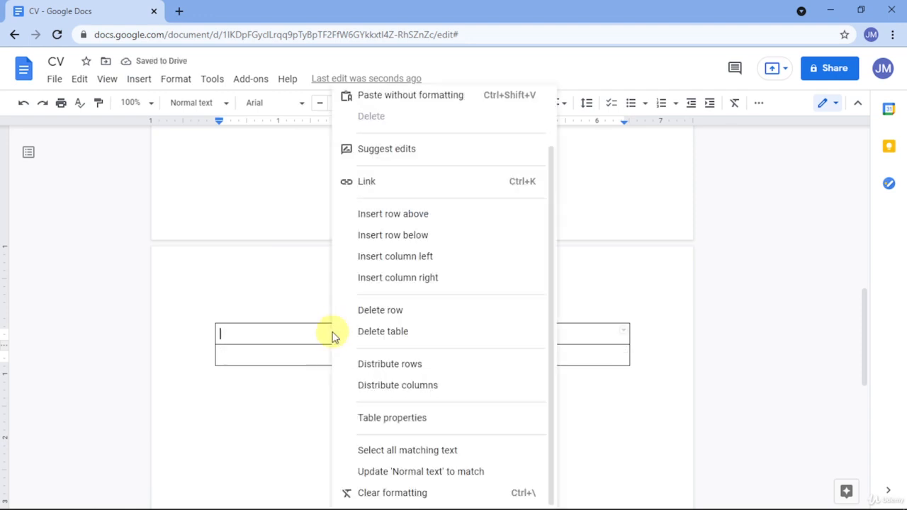
click(371, 420)
click(337, 197)
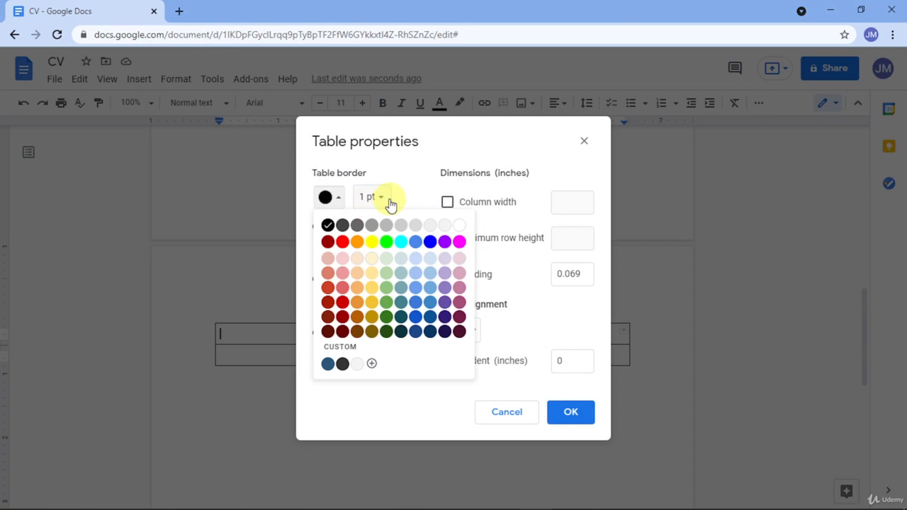
click(463, 224)
click(559, 413)
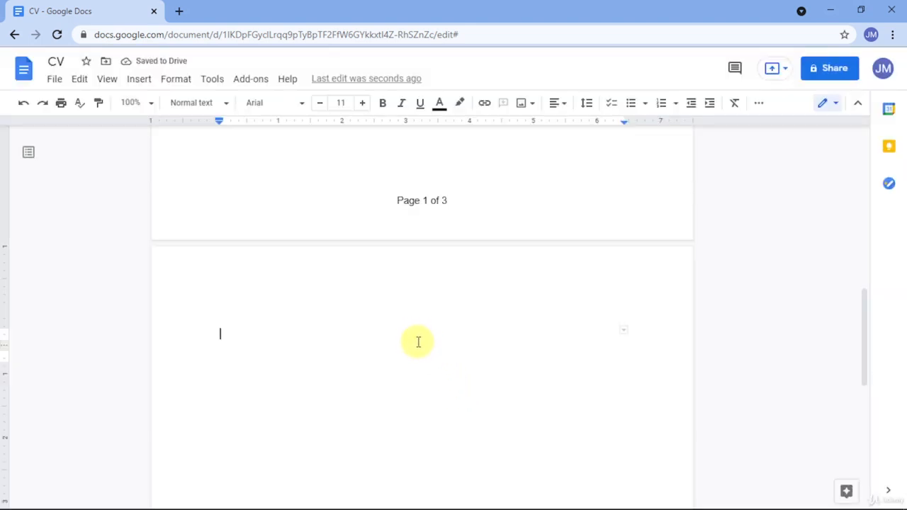
Make the table's top border dark blue and 4.5pt thick.
click(416, 345)
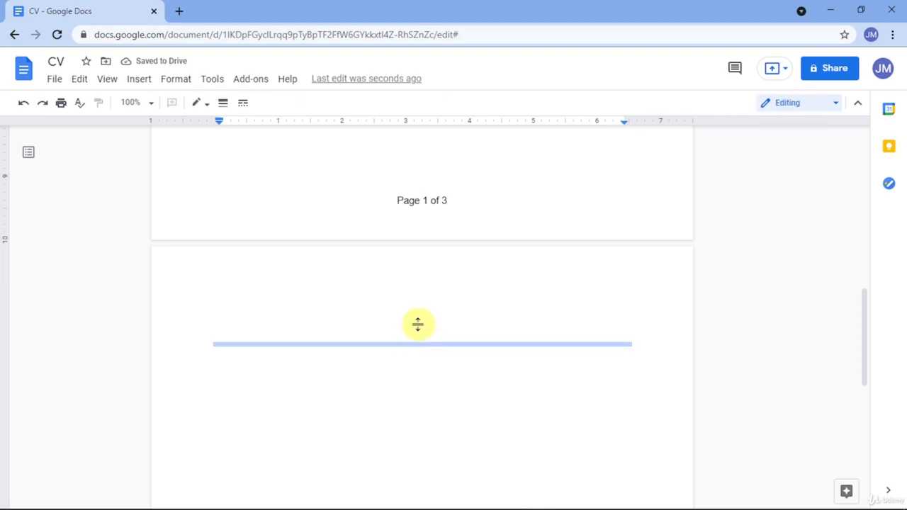
drag(418, 324, 417, 324)
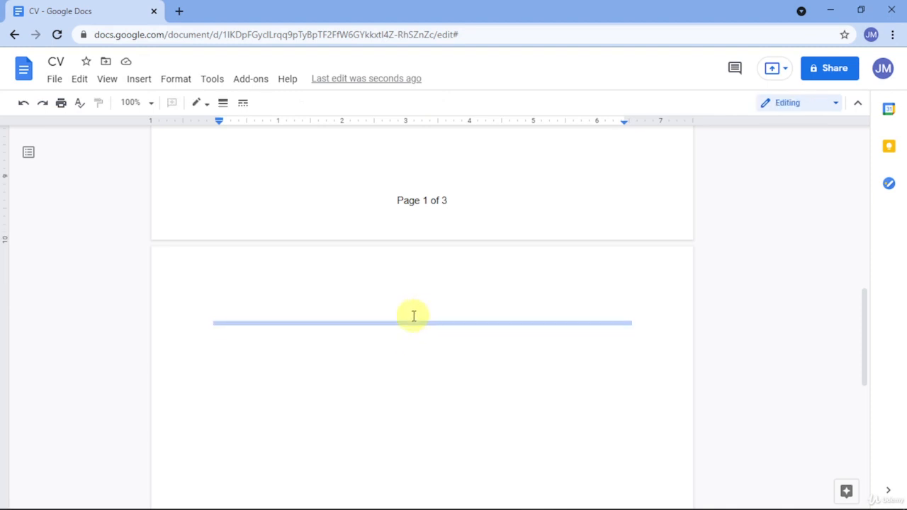
click(198, 103)
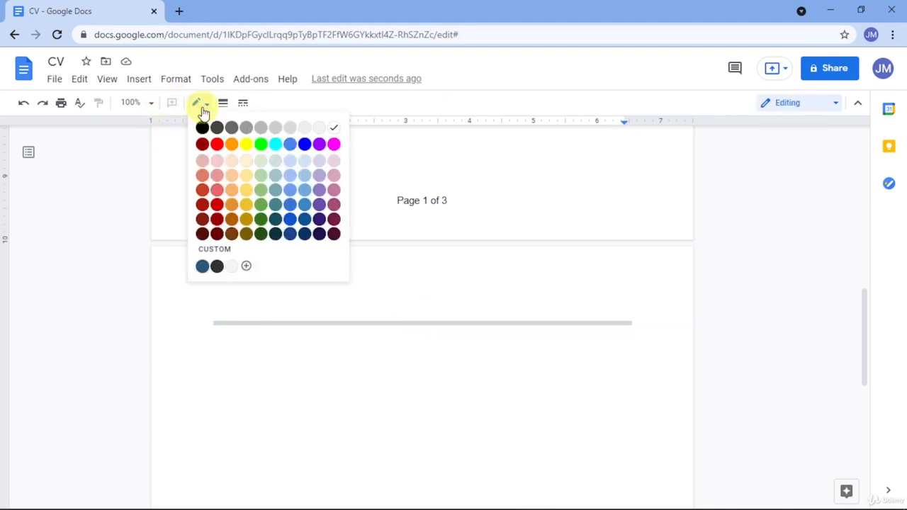
click(202, 266)
click(223, 103)
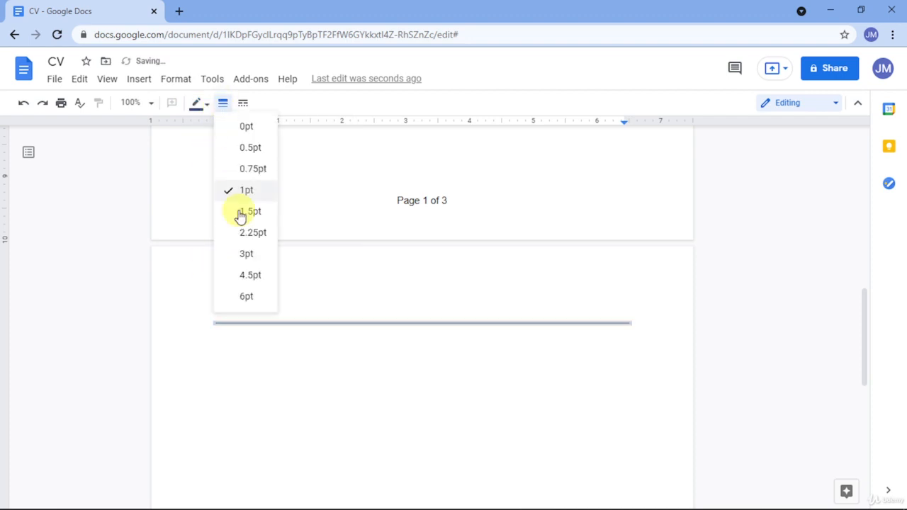
click(239, 276)
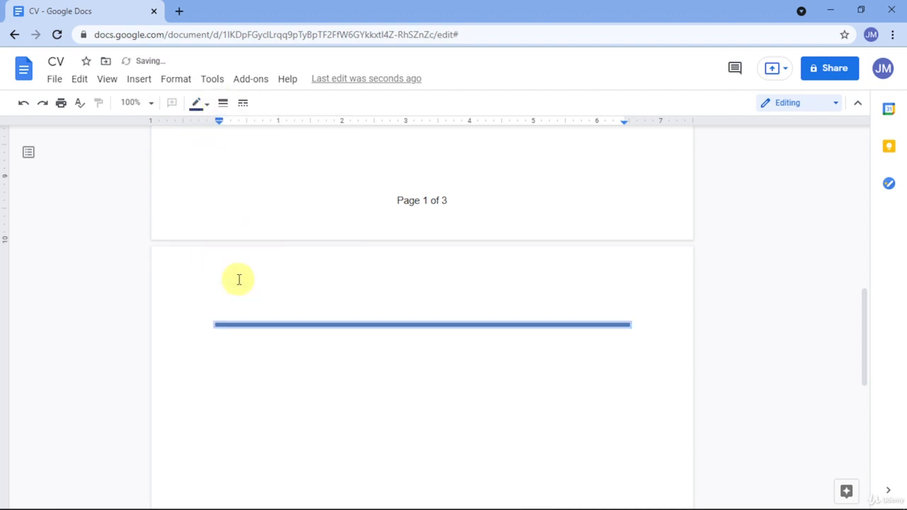
Make the table's bottom border dark blue and 4.5pt thick.
click(330, 348)
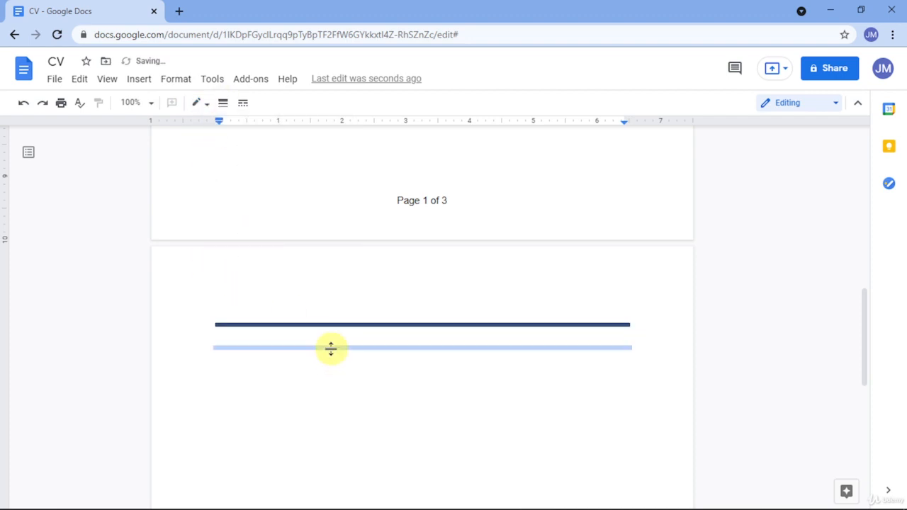
click(203, 107)
click(203, 266)
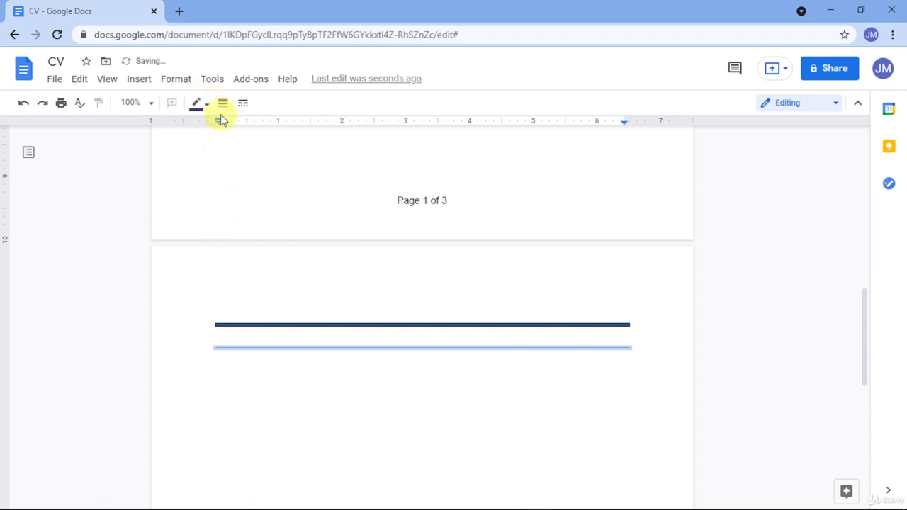
click(223, 103)
click(244, 276)
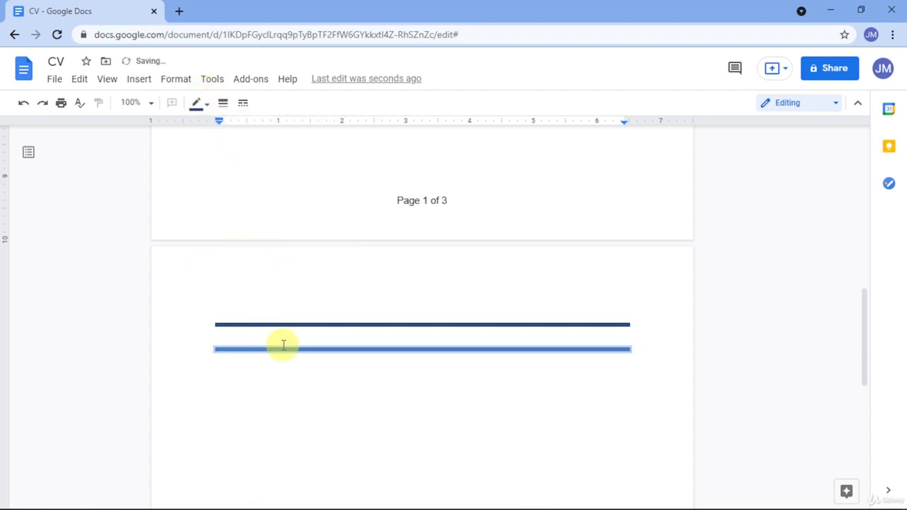
click(291, 378)
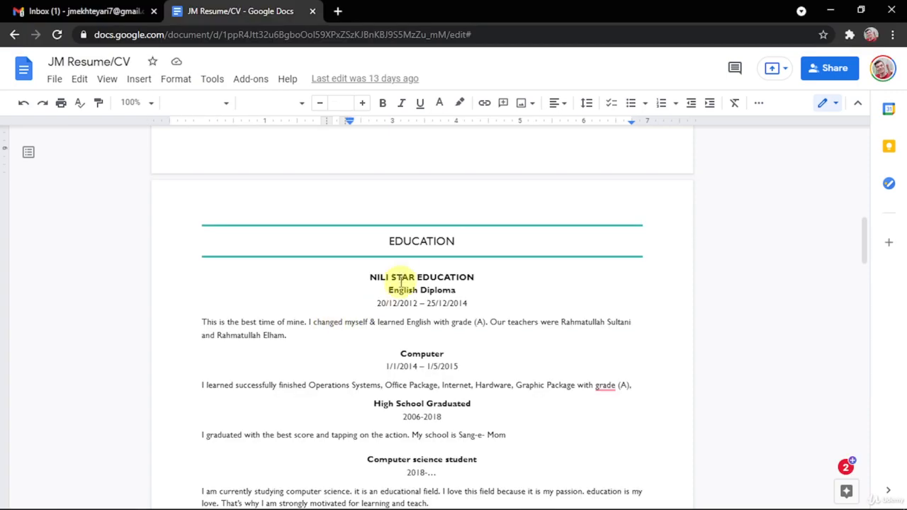
Paste 'EDUCATION' from the resume as plain text into the cell and centre it.
drag(383, 239, 461, 237)
key(ctrl+c)
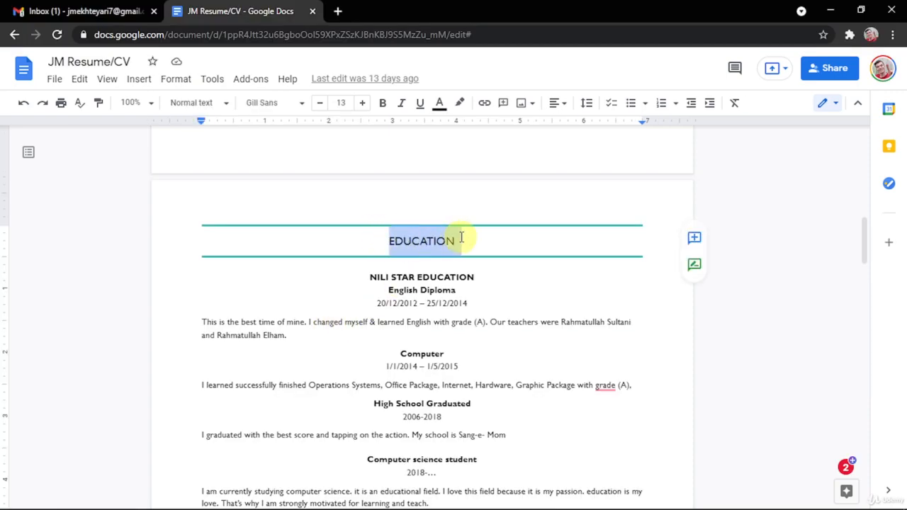
key(alt+Tab)
click(429, 343)
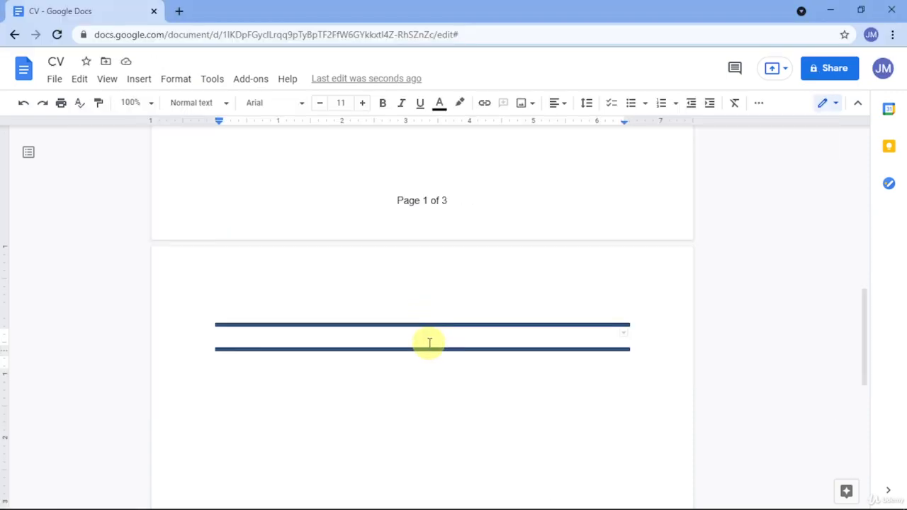
key(ctrl+v)
key(ctrl+z)
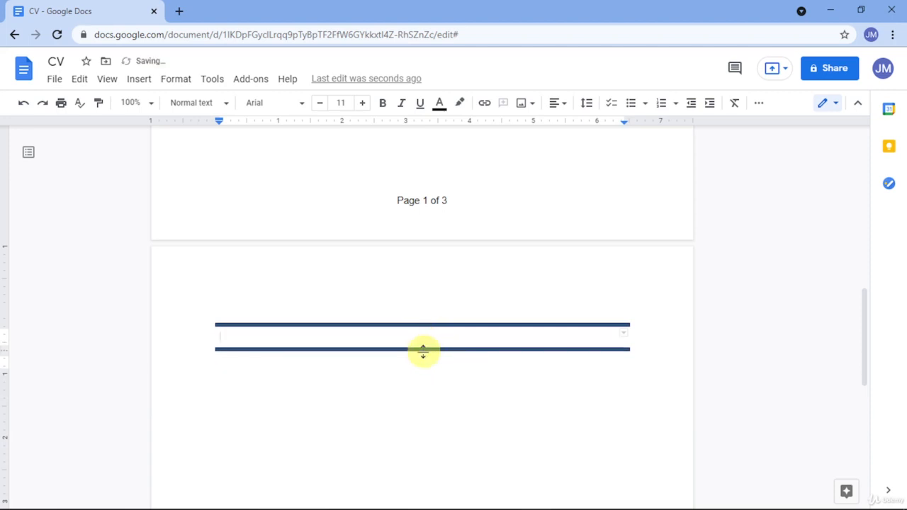
key(ctrl+shift+v)
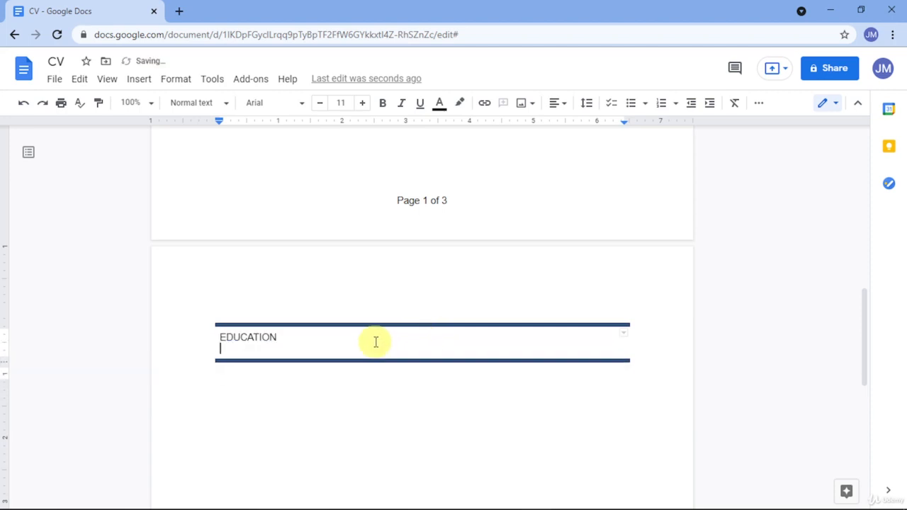
key(BackSpace)
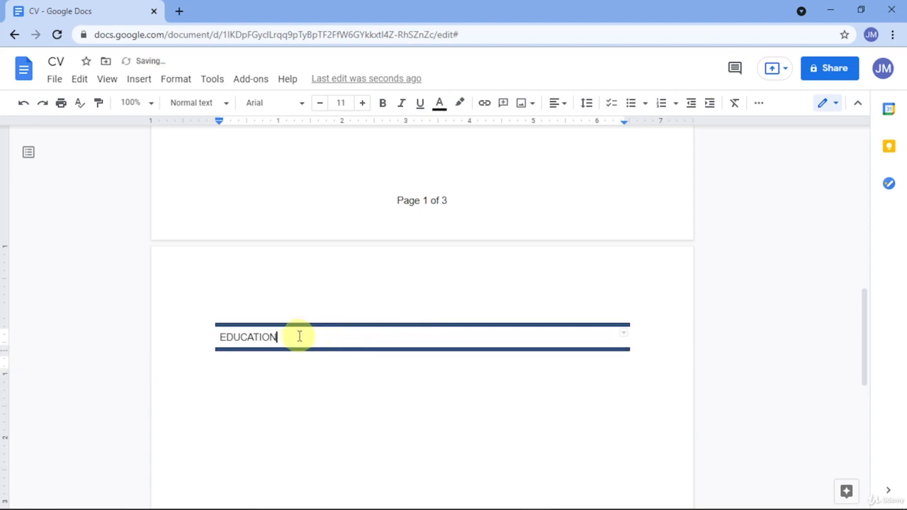
click(558, 105)
click(521, 129)
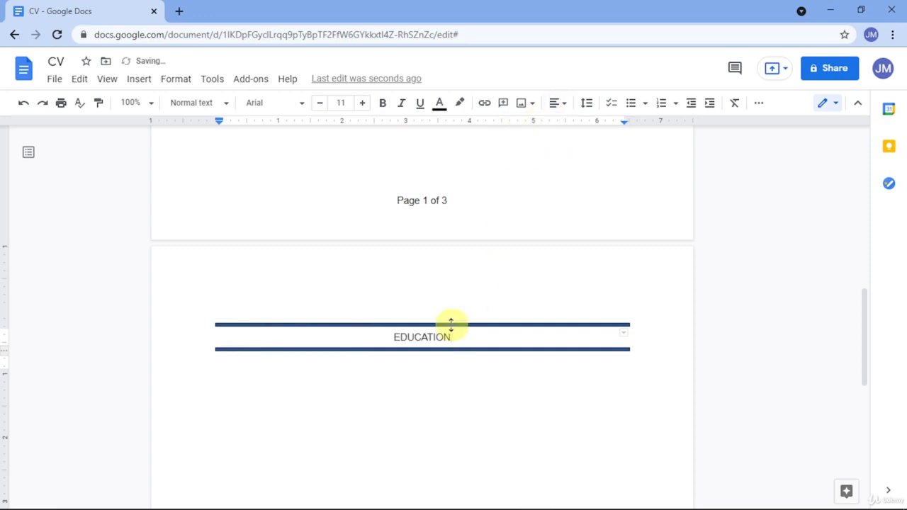
Set the cell's top border to 3pt and its bottom border to 2.25pt.
click(451, 325)
click(223, 103)
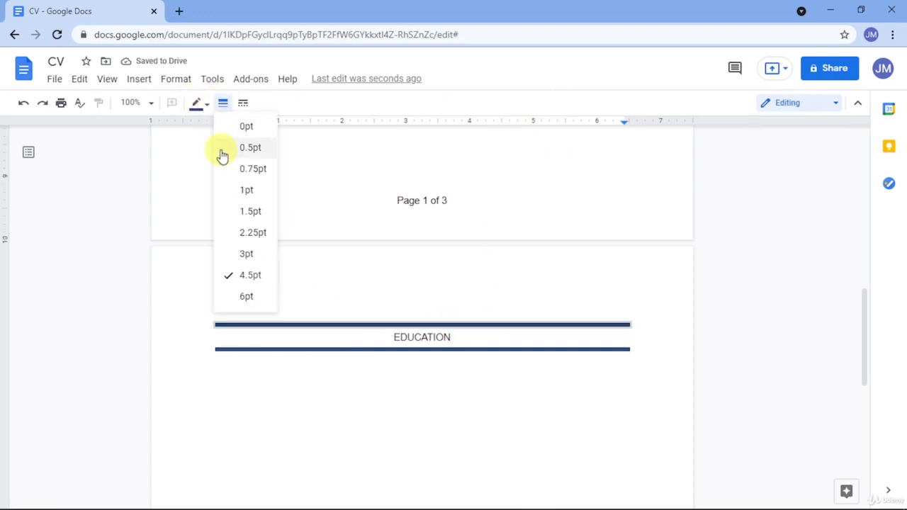
click(242, 255)
click(340, 348)
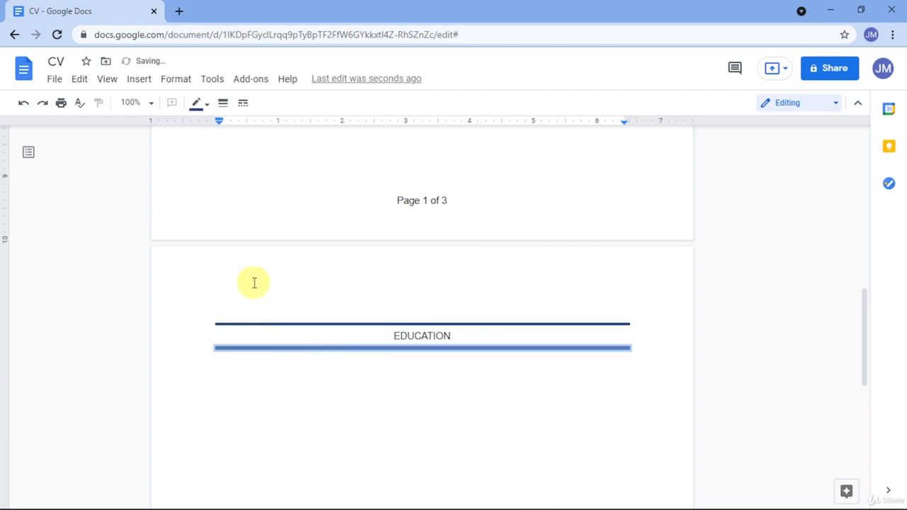
click(204, 105)
click(222, 103)
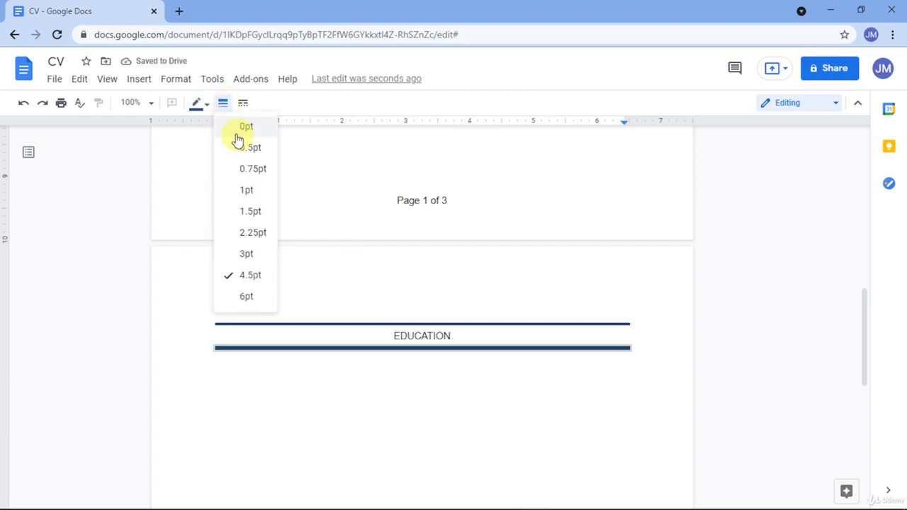
click(262, 234)
click(323, 371)
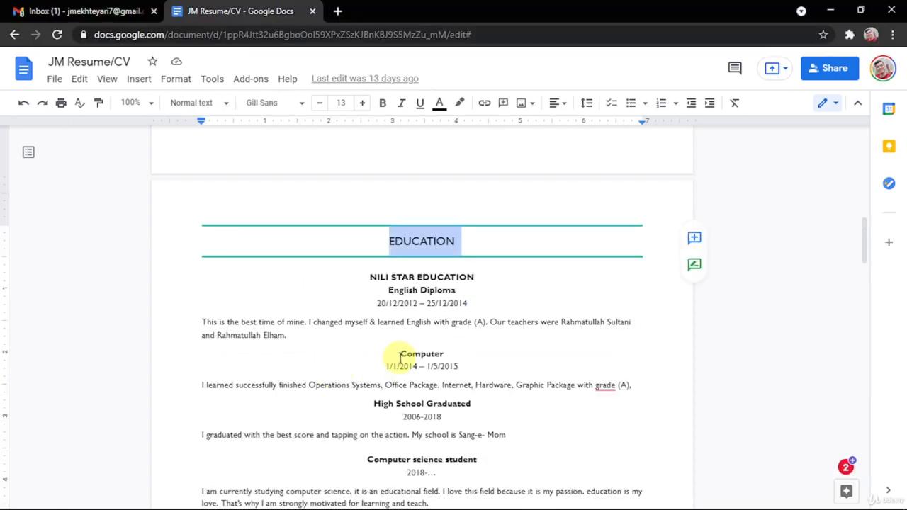
Paste the resume's education details below the EDUCATION heading and center-align them.
scroll(403, 354, down, 2)
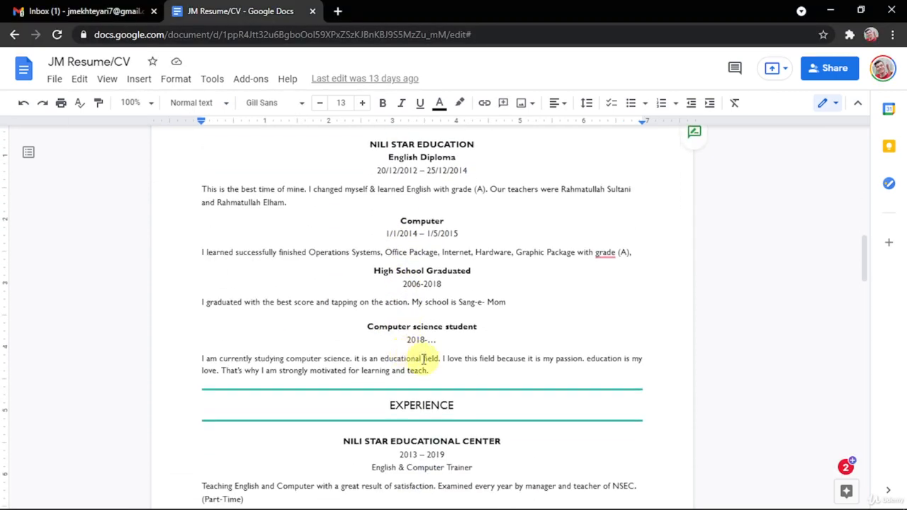
drag(429, 372, 368, 211)
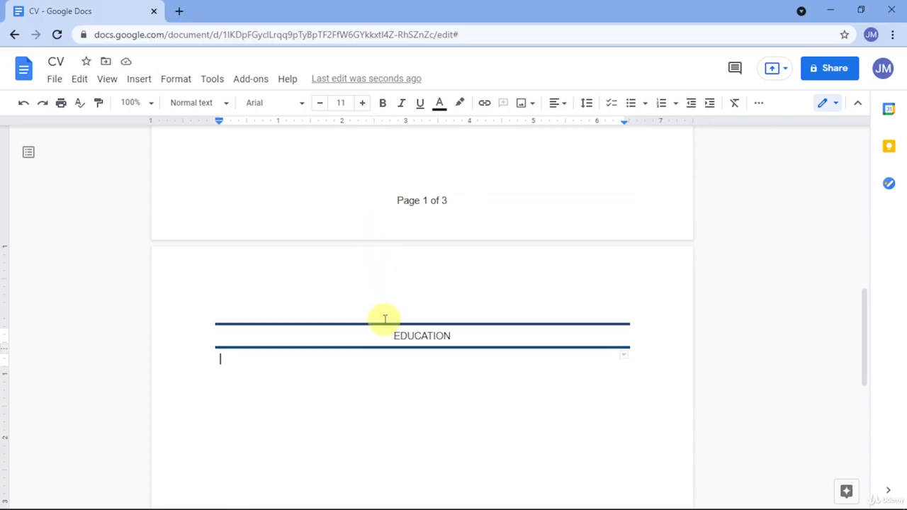
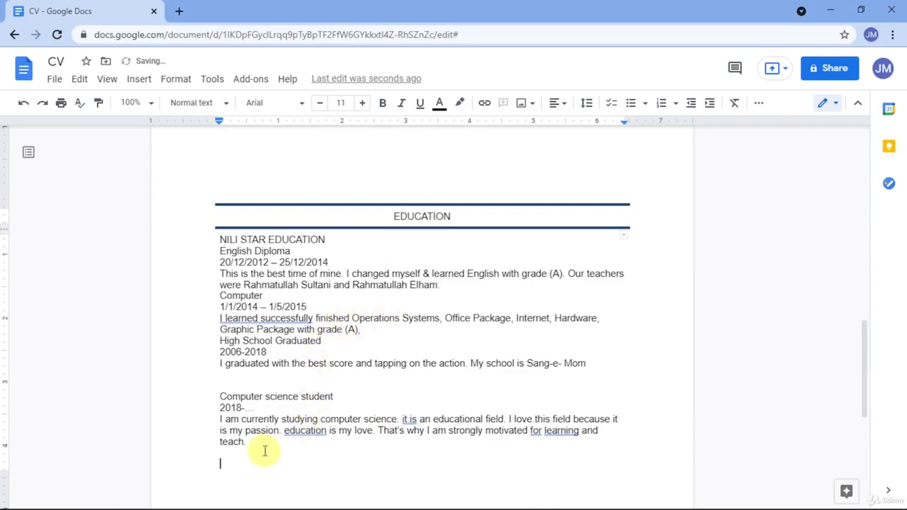
drag(238, 453, 287, 215)
click(431, 165)
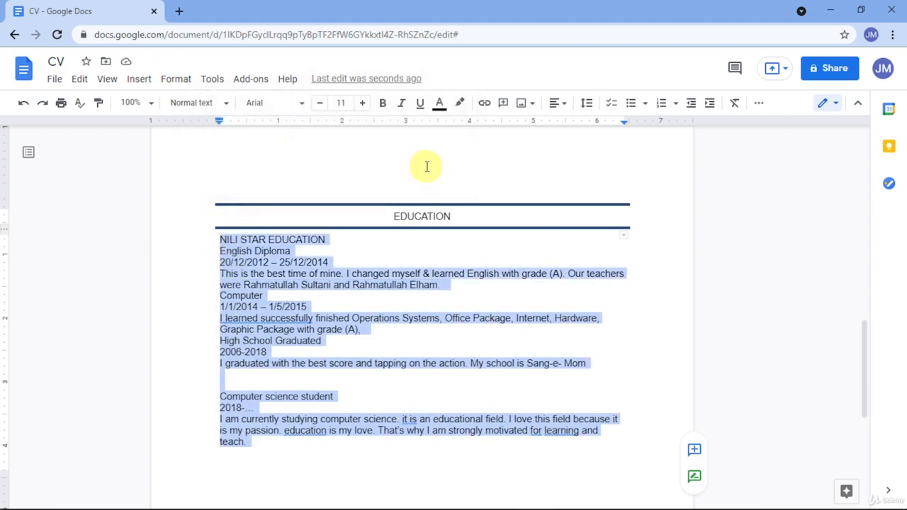
click(556, 103)
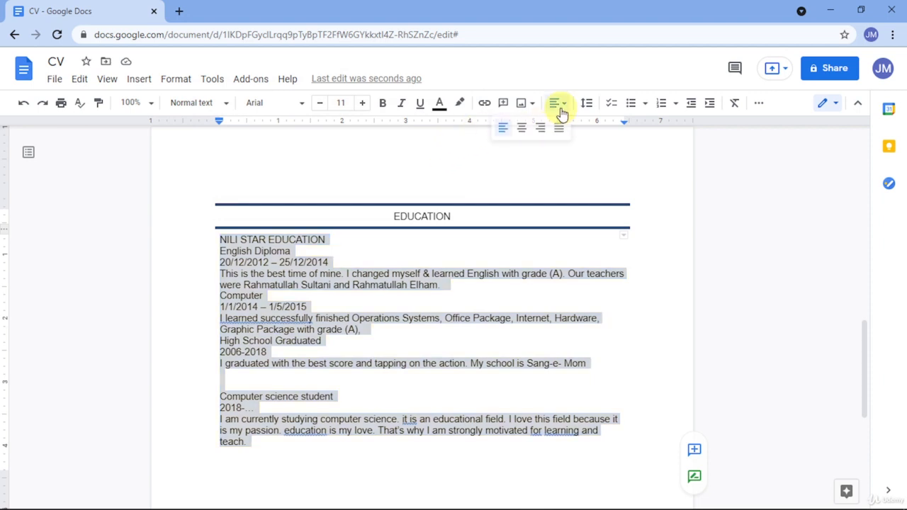
click(525, 135)
Make the 'NILI STAR EDUCATION' line bold.
drag(483, 240, 367, 241)
key(ctrl+b)
mouse_move(614, 504)
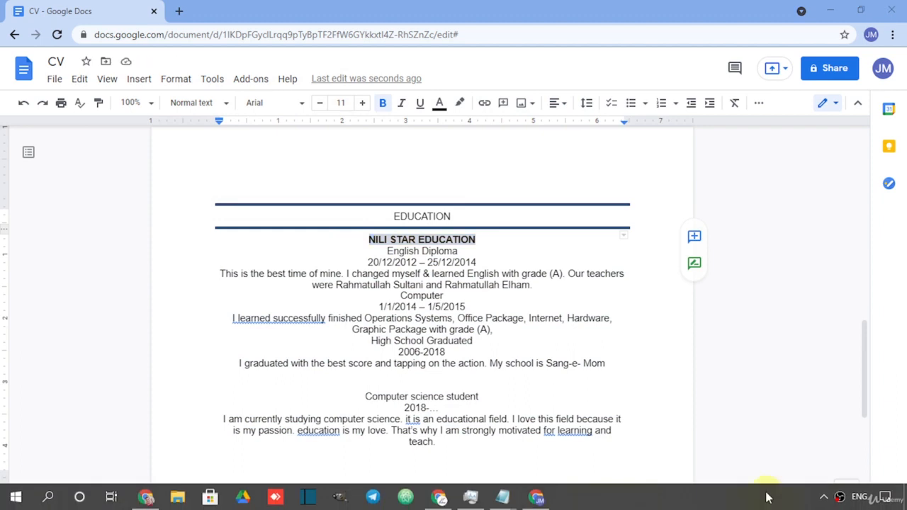
click(466, 273)
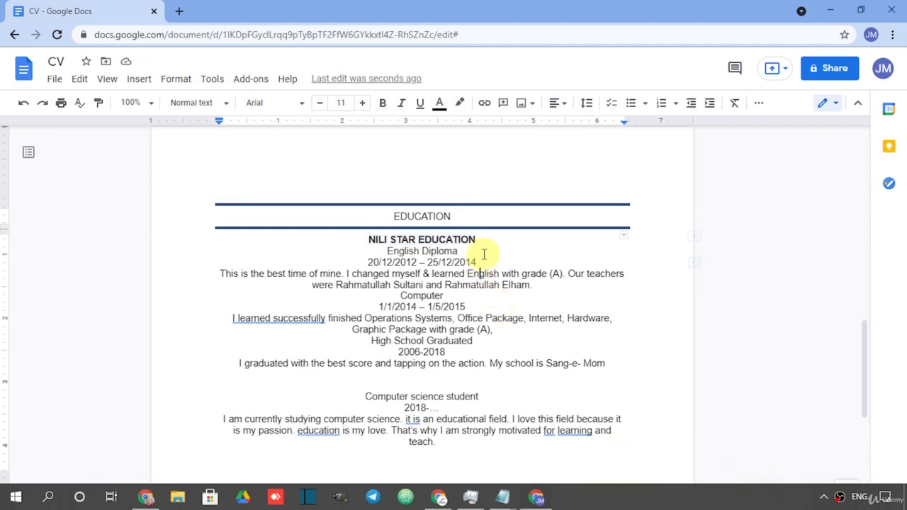
click(479, 273)
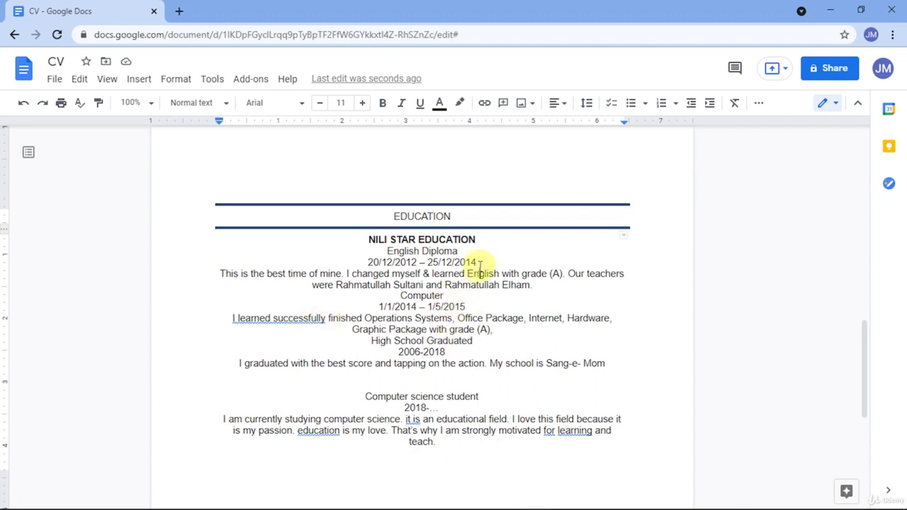
Bold the English Diploma and Computer title and date lines, with a blank line before Computer.
drag(479, 262, 385, 250)
key(ctrl+b)
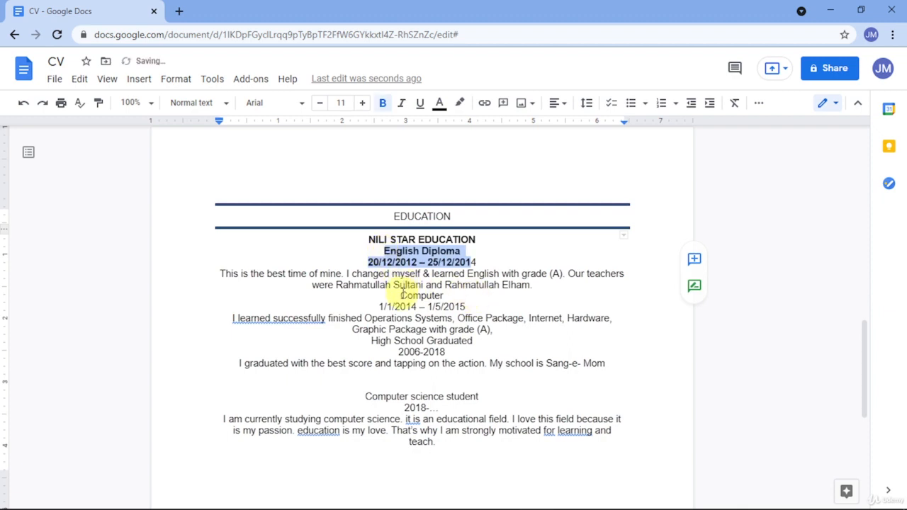
click(401, 295)
key(Return)
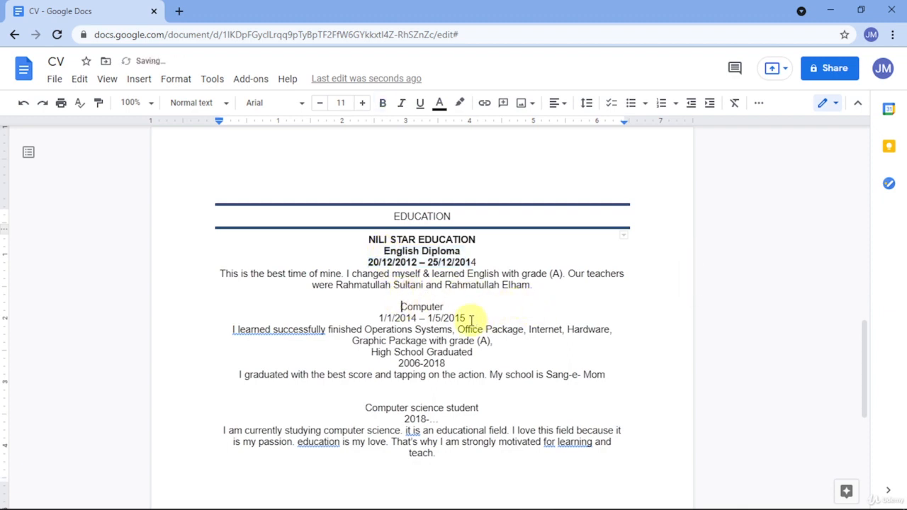
drag(471, 320, 402, 318)
key(ctrl+b)
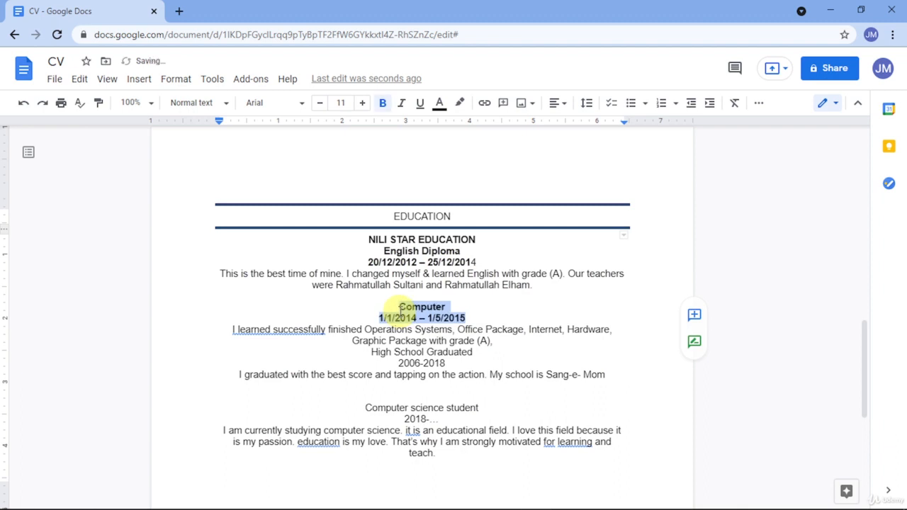
Add a blank line before High School Graduated, then bold its lines and the Computer science student lines.
scroll(404, 355, down, 1)
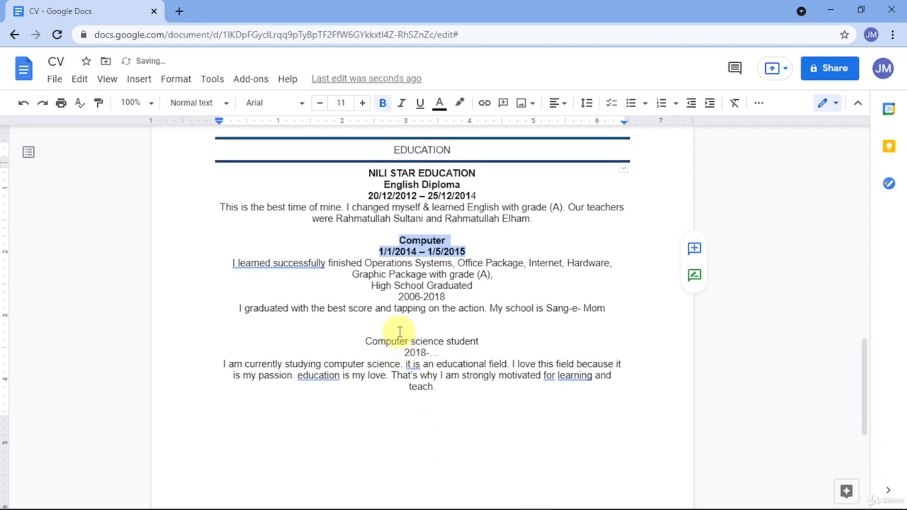
click(371, 286)
key(Return)
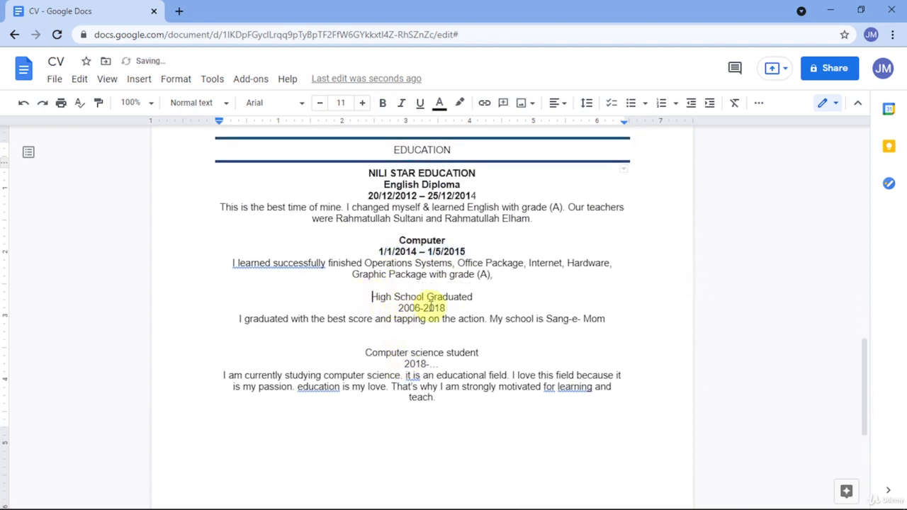
drag(445, 309, 367, 292)
key(ctrl+b)
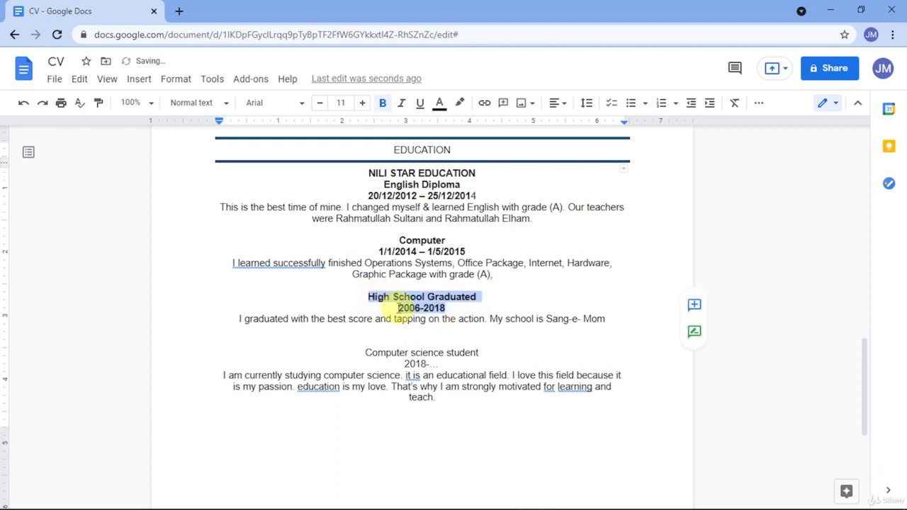
scroll(413, 319, down, 1)
drag(438, 298, 364, 281)
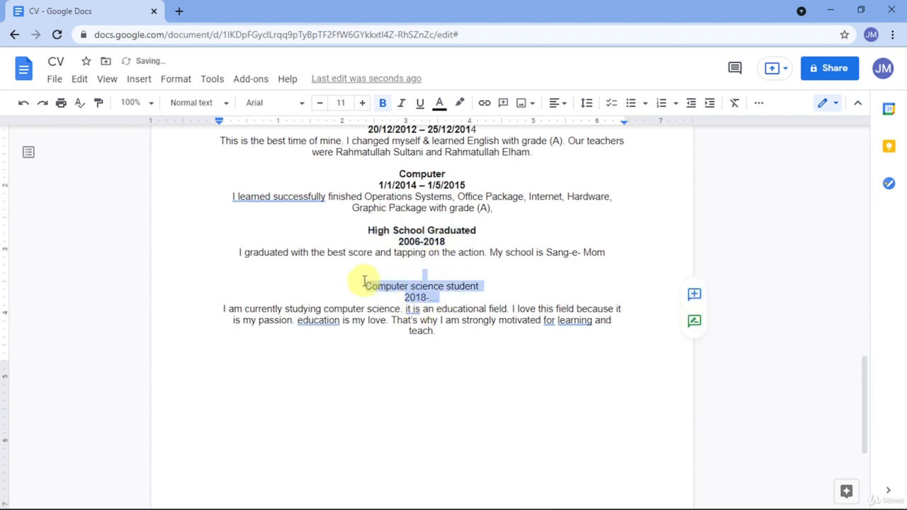
key(ctrl+b)
click(414, 285)
scroll(423, 276, up, 1)
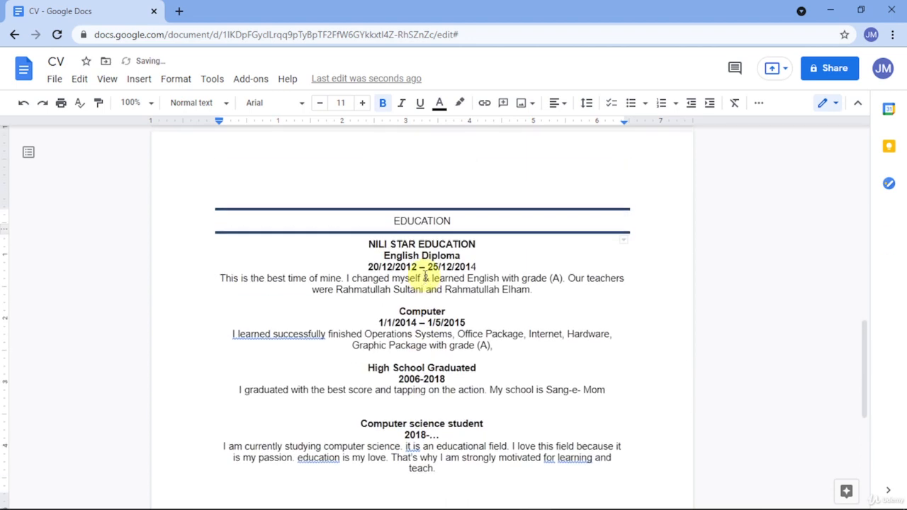
scroll(424, 275, up, 1)
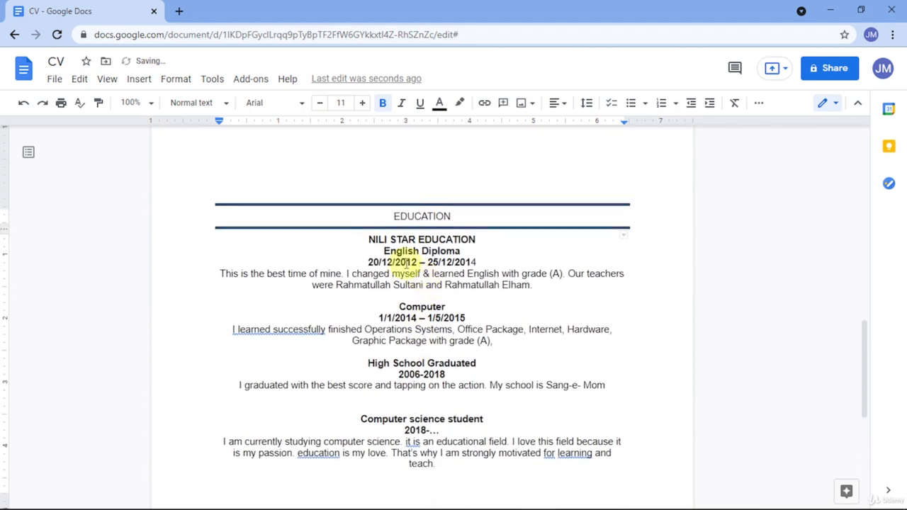
Replace the plain rule below the education entries with the pasted dark-blue ruled heading block.
click(272, 222)
scroll(360, 293, down, 3)
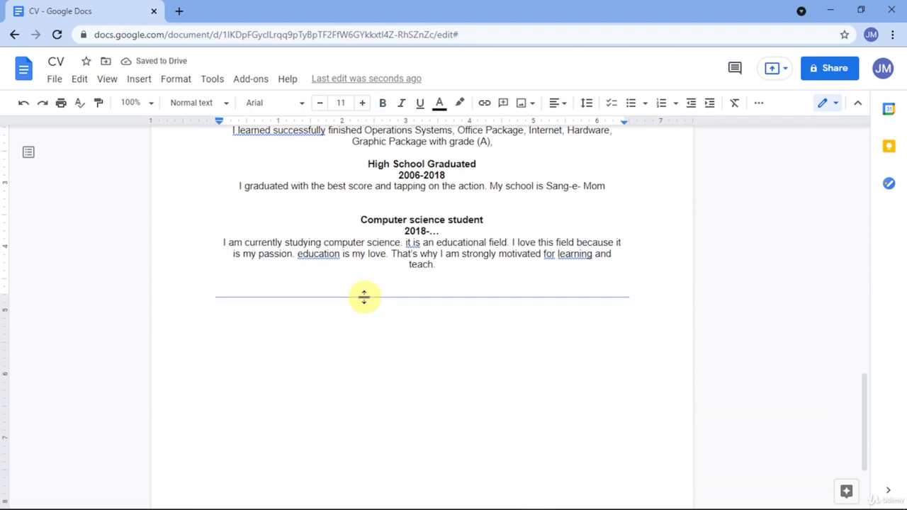
click(363, 297)
key(Delete)
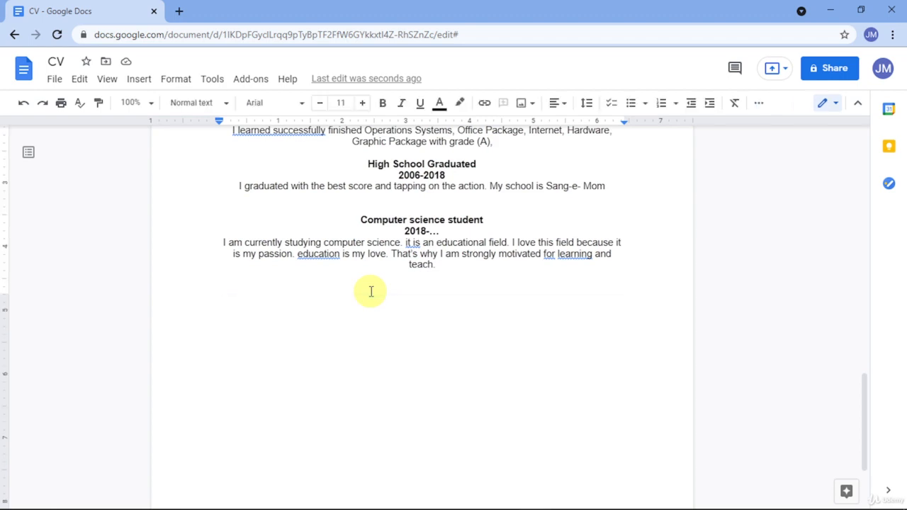
key(ctrl+v)
key(ctrl+v)
key(ctrl+v)
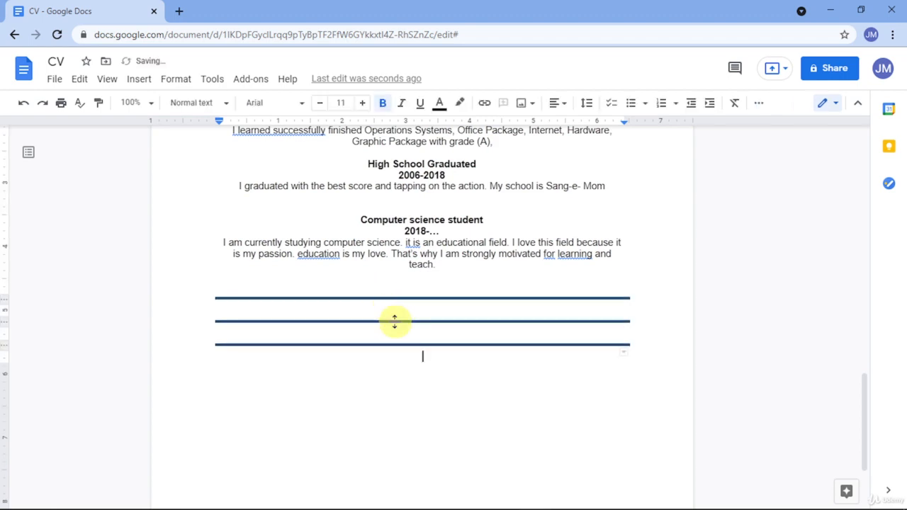
key(BackSpace)
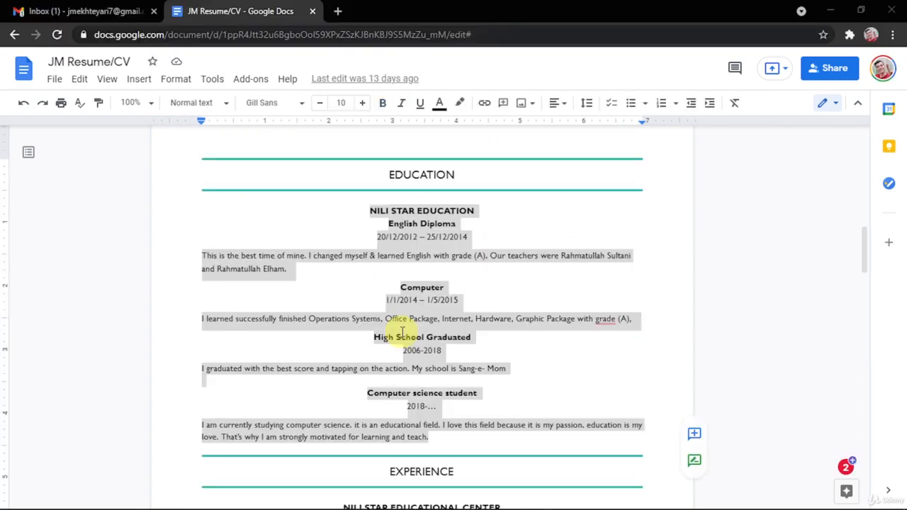
Put the reference resume's EXPERIENCE heading between the two rules, then select its two experience entries.
scroll(399, 318, down, 3)
click(391, 272)
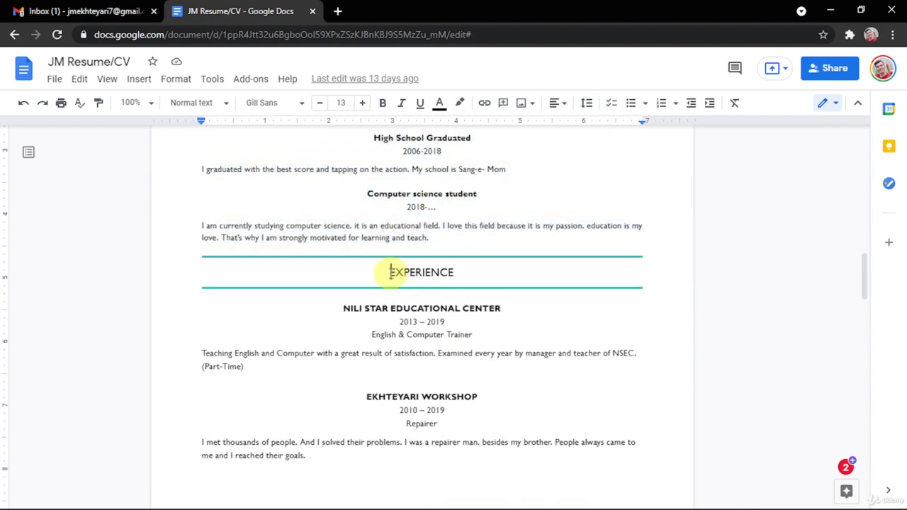
drag(390, 273, 447, 274)
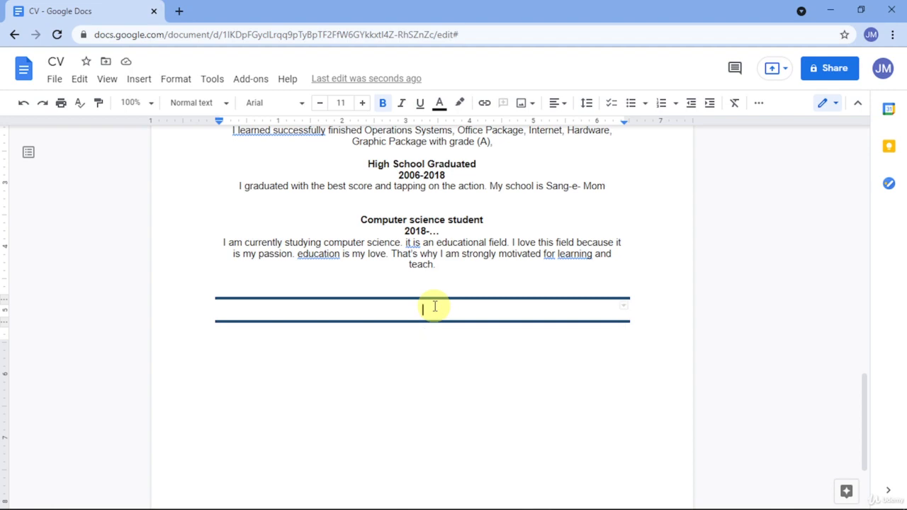
text(EXPERIENCE)
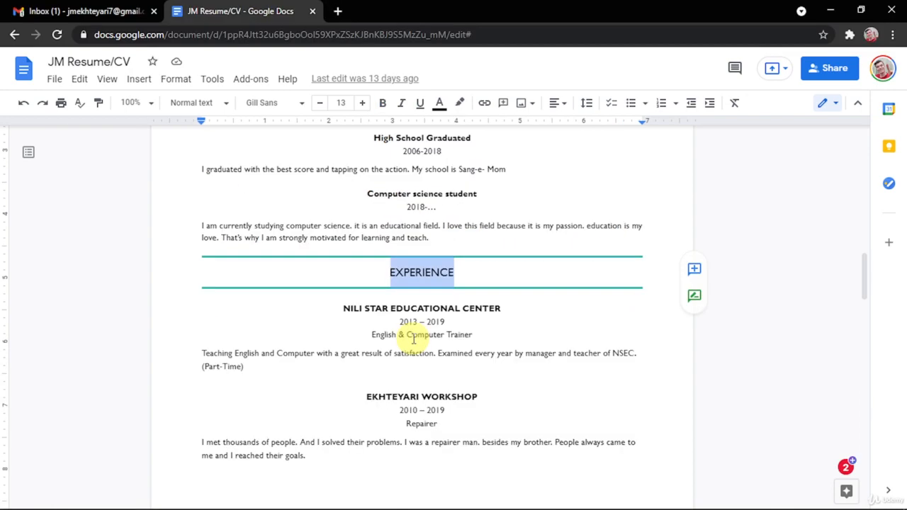
scroll(408, 336, down, 2)
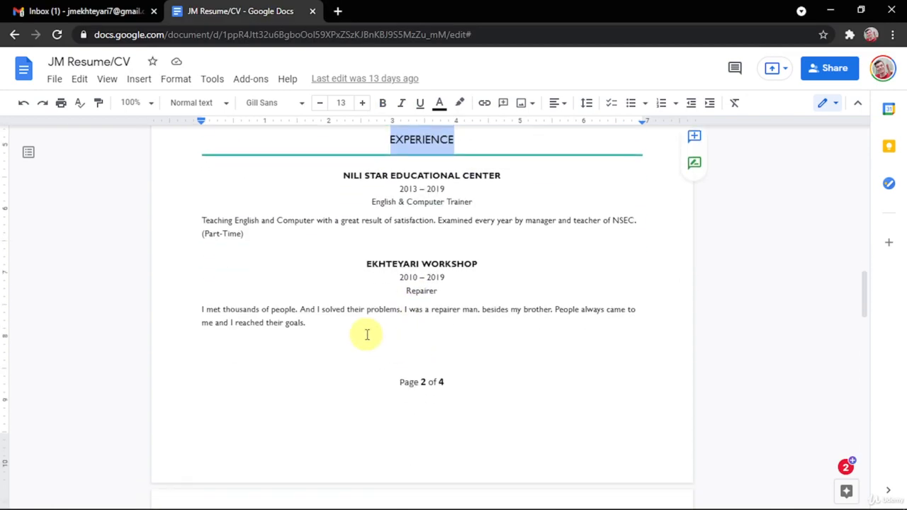
drag(367, 334, 339, 182)
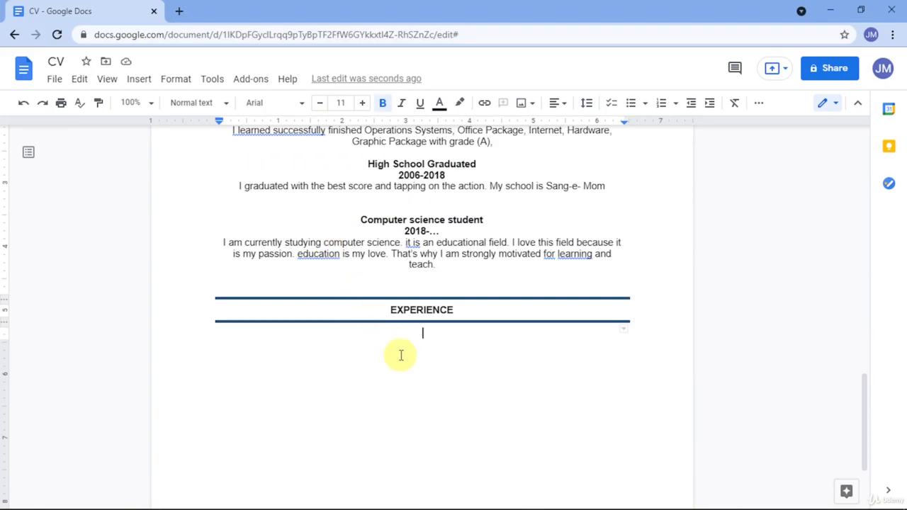
Paste the two experience entries under EXPERIENCE and remove their bold formatting.
text(NILI STAR EDUCATIONAL CENTER 2013 – 2019 English & Computer Trainer Teaching English and Computer with a great result of satisfaction. Examined every year by manager and teacher of NSEC. (Part-Time) EKHTEYARI WORKSHOP 2010 – 2019 Repairer I met thousands of people. And I solved their problems. I was a repairer man. besides my brother. People always came to me and I reached their goals.)
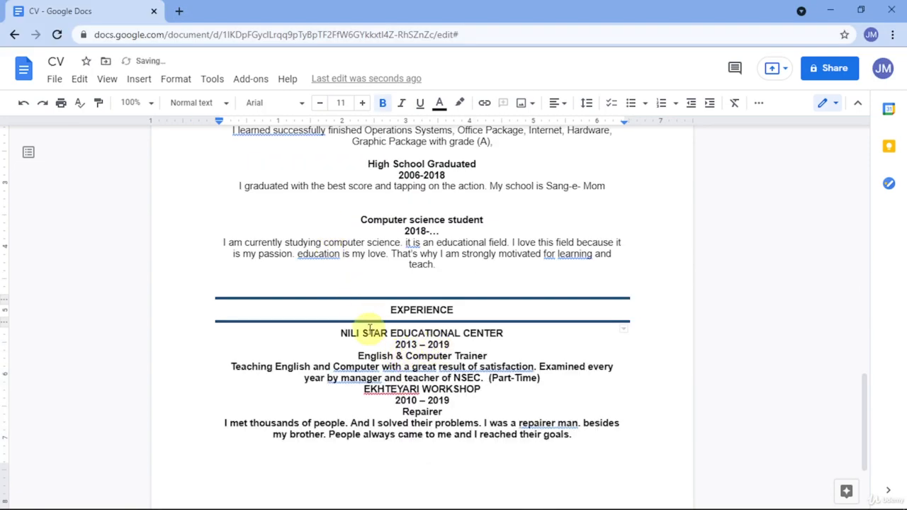
shift+click(340, 333)
key(ctrl+b)
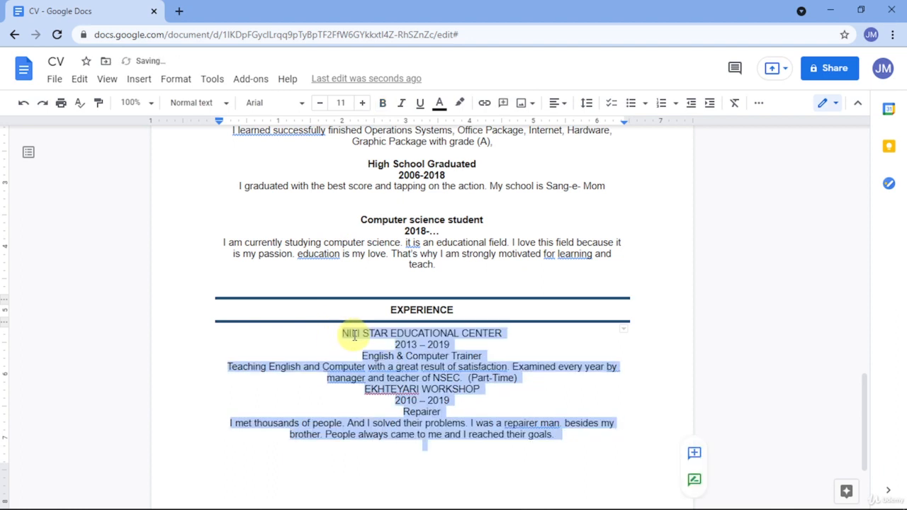
click(363, 345)
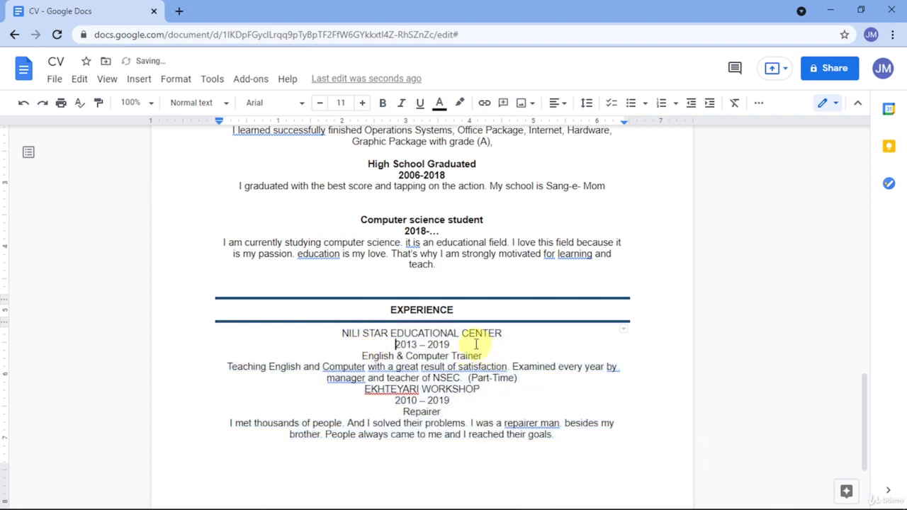
Bold the NILI STAR EDUCATIONAL CENTER and EKHTEYARI WORKSHOP header lines, separated by a blank line.
drag(482, 357, 332, 327)
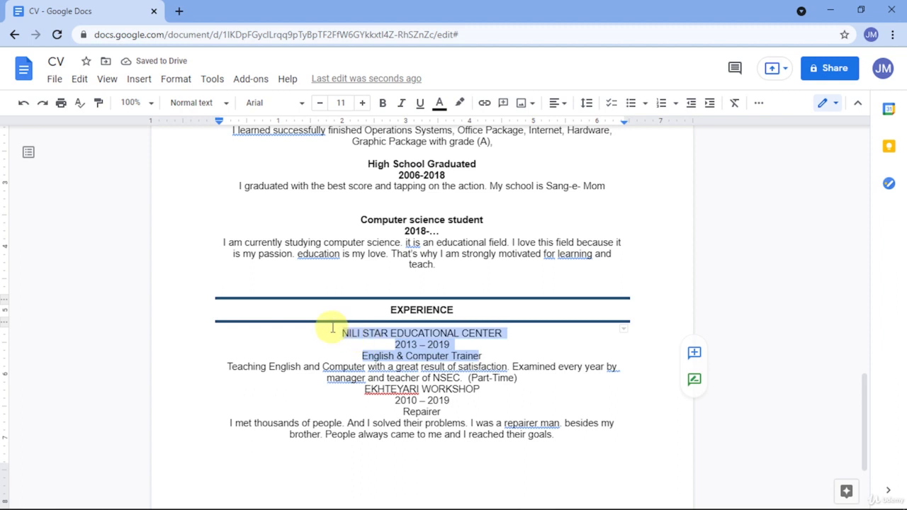
key(ctrl+b)
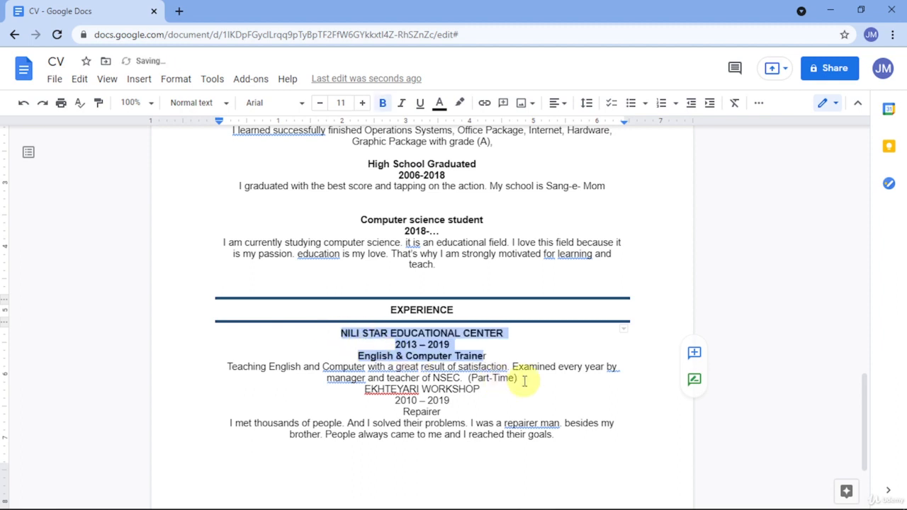
click(524, 380)
key(Return)
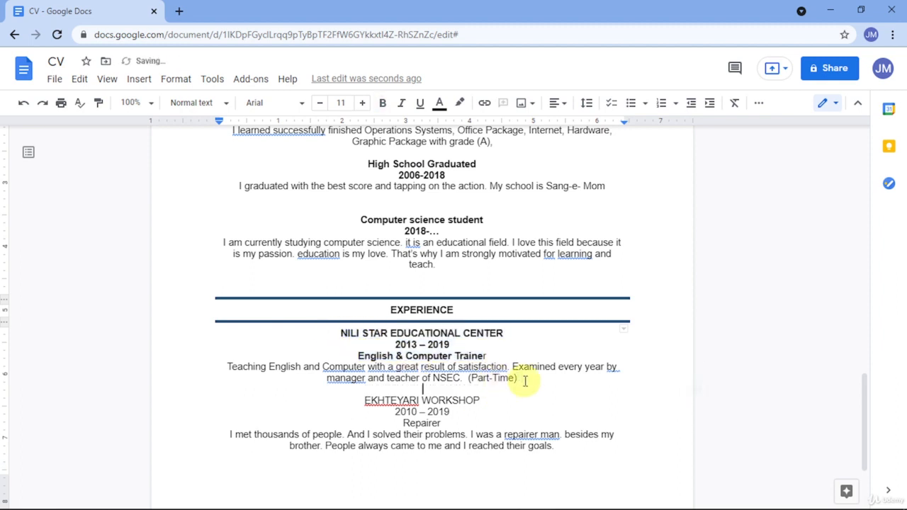
drag(465, 421, 357, 396)
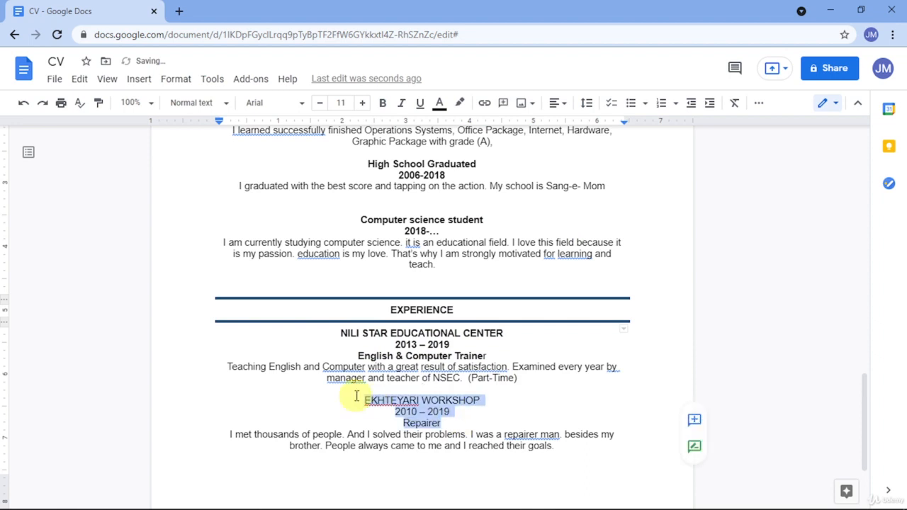
key(ctrl+b)
click(425, 380)
scroll(428, 383, down, 2)
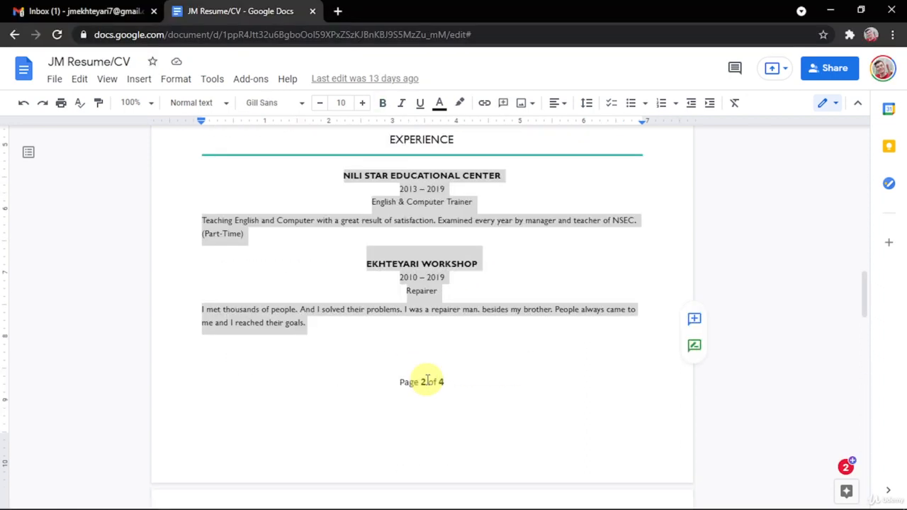
scroll(425, 378, down, 5)
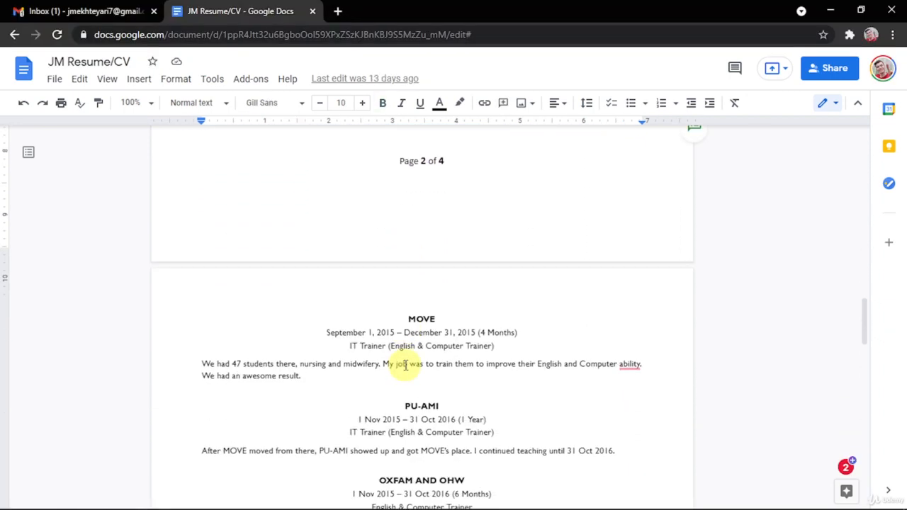
Copy the MOVE, PU-AMI and OXFAM AND OHW entries from the reference resume into the CV.
scroll(397, 316, down, 2)
scroll(368, 295, up, 1)
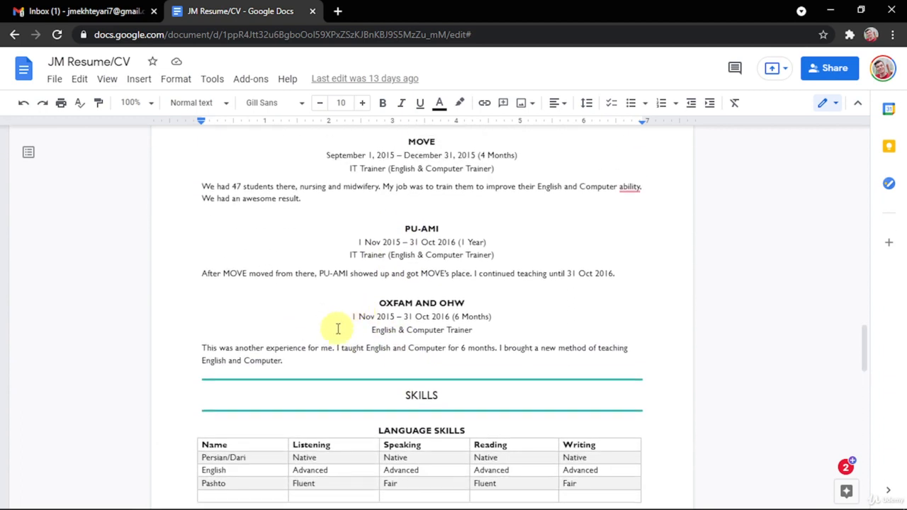
drag(322, 366, 377, 277)
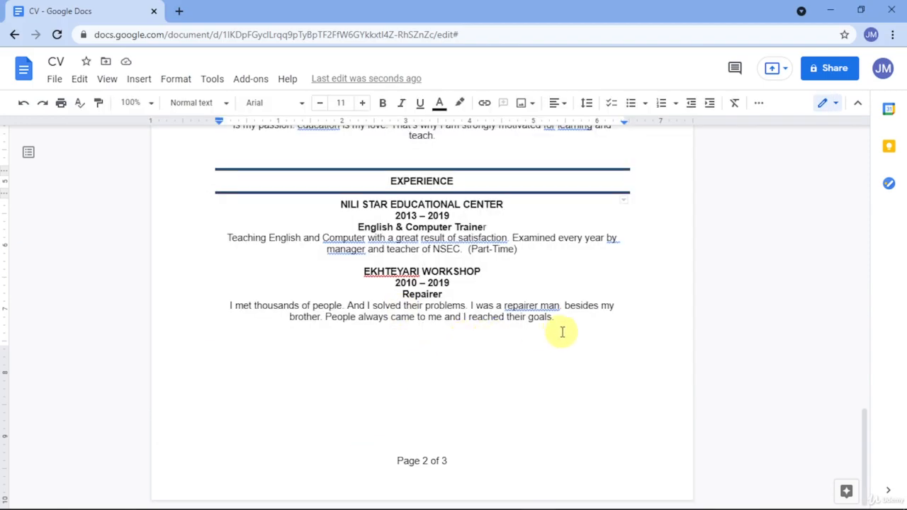
key(ctrl+v)
scroll(486, 330, up, 3)
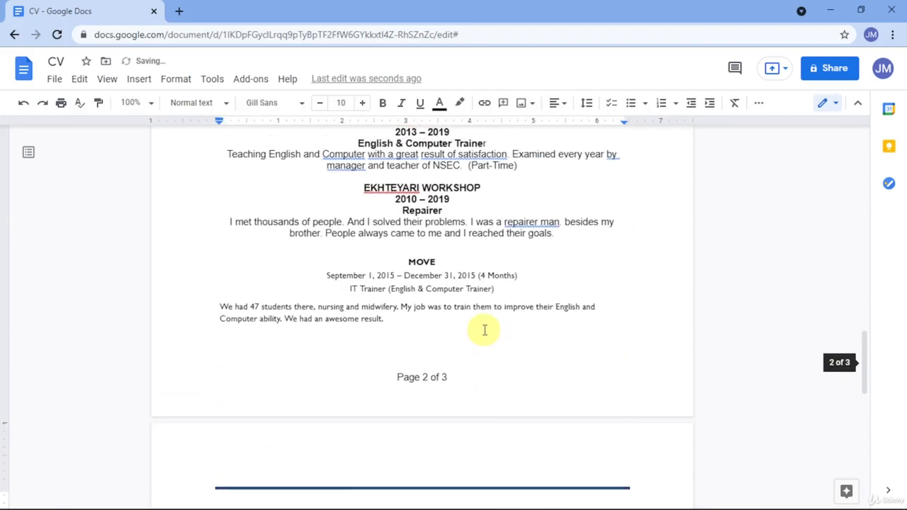
scroll(486, 330, up, 2)
scroll(485, 331, down, 3)
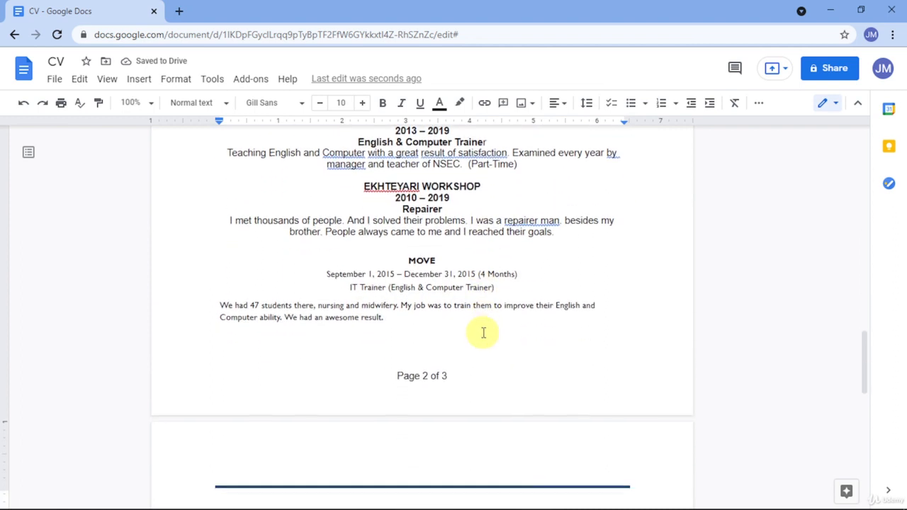
Colour the horizontal rule above PU-AMI light blue.
click(416, 421)
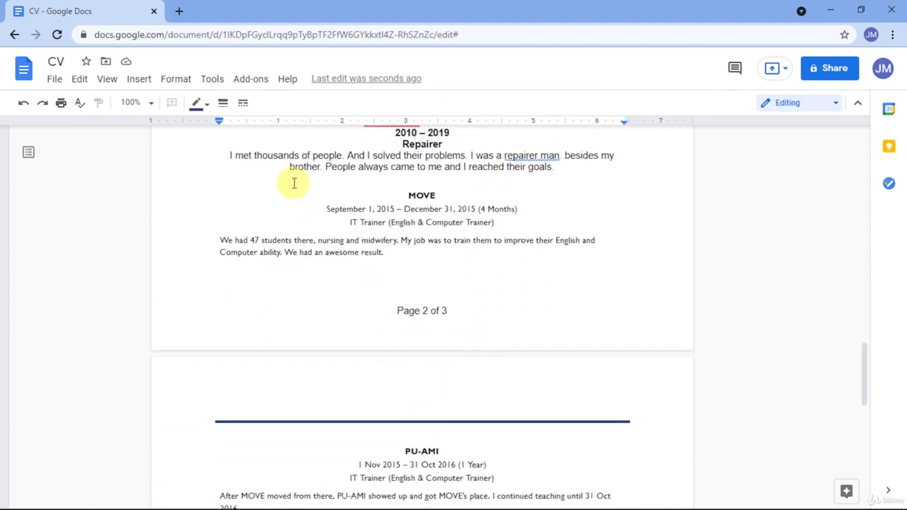
click(200, 104)
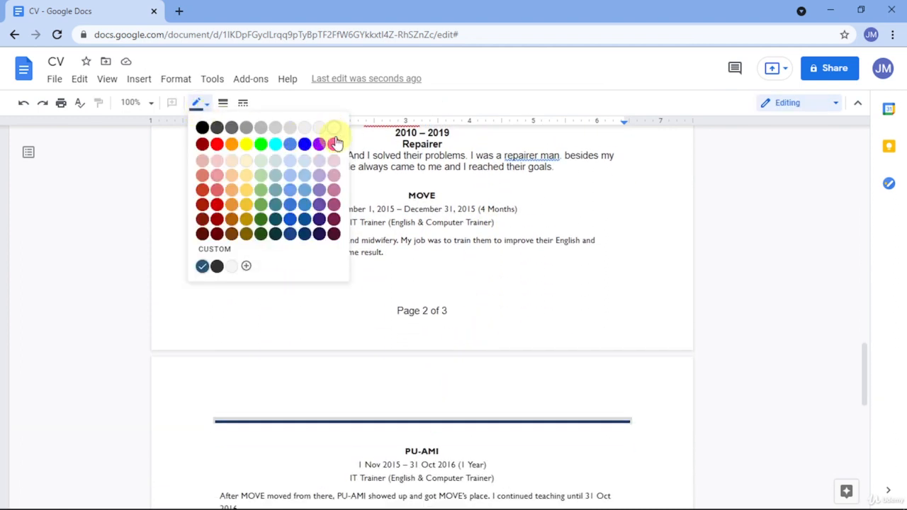
click(336, 142)
click(421, 418)
scroll(424, 411, down, 3)
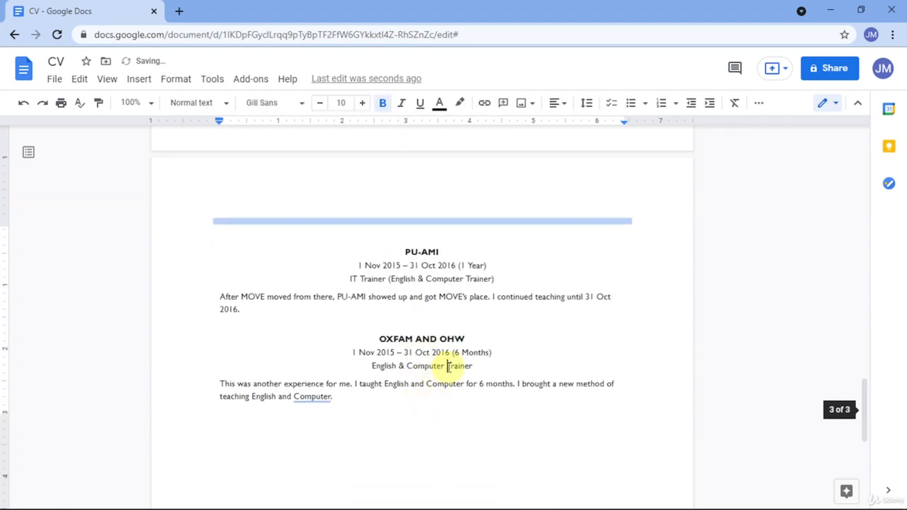
scroll(449, 304, down, 3)
scroll(425, 309, up, 6)
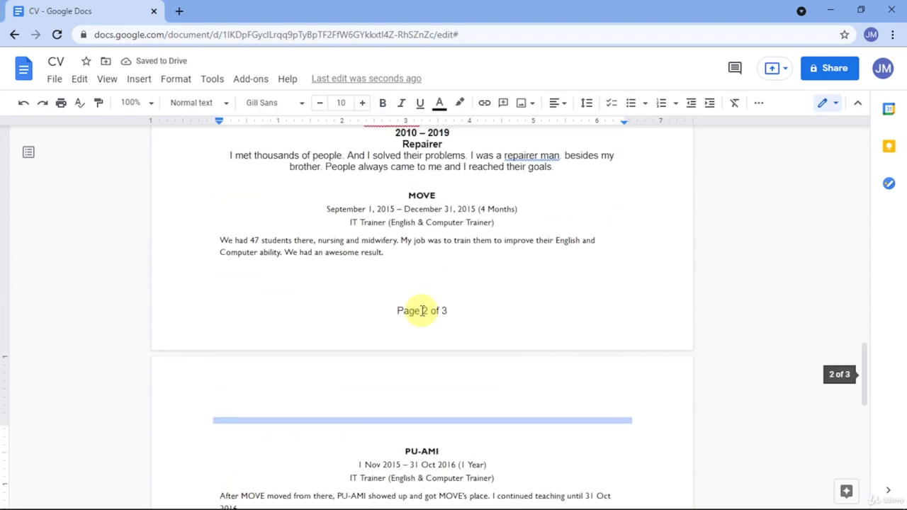
scroll(347, 270, up, 3)
scroll(347, 344, down, 7)
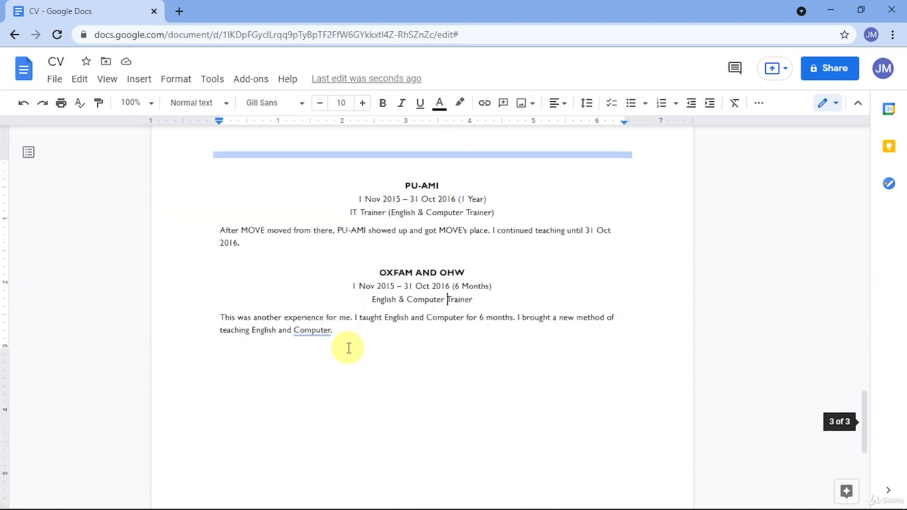
scroll(348, 348, down, 1)
click(348, 347)
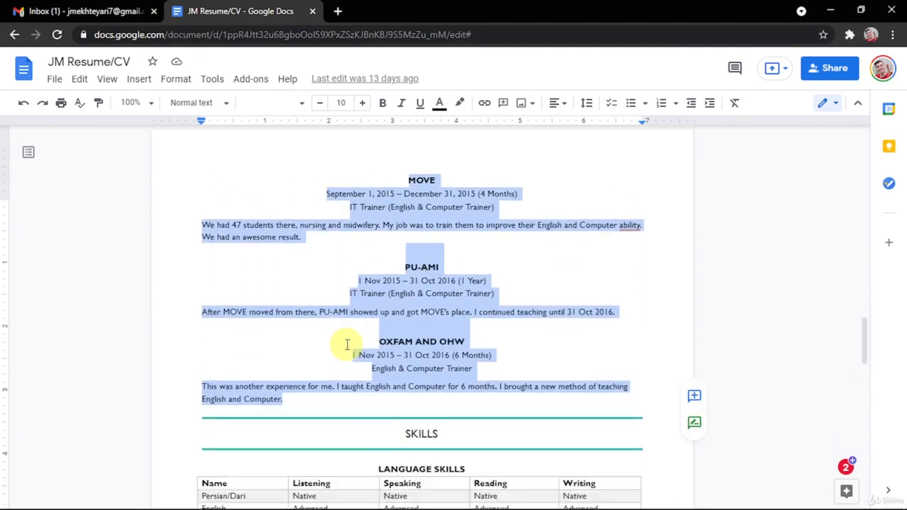
scroll(347, 345, down, 3)
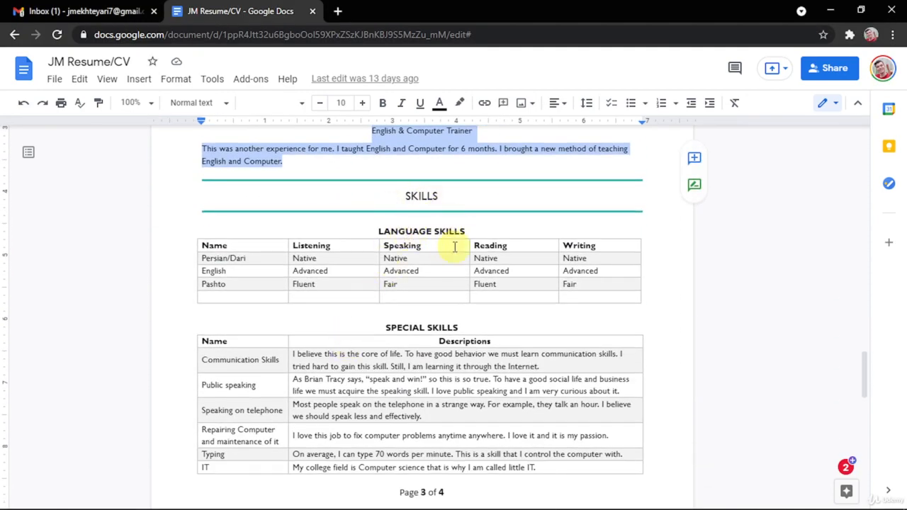
Indent, centre and bold the CV's empty last line.
click(451, 255)
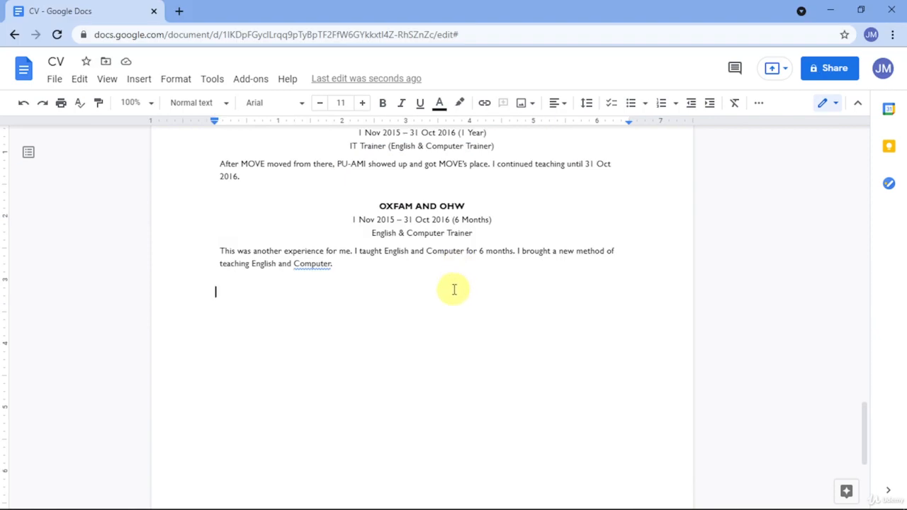
key(Tab)
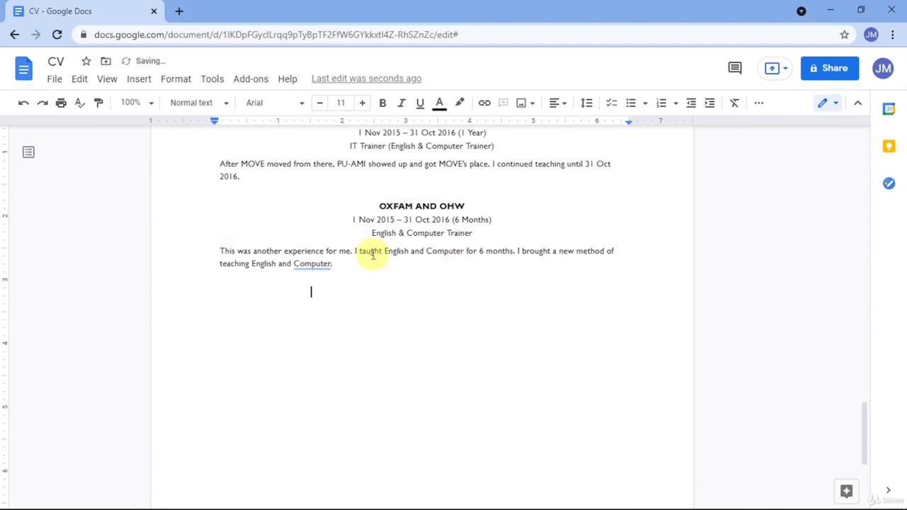
key(ctrl+e)
key(ctrl+b)
scroll(386, 252, up, 3)
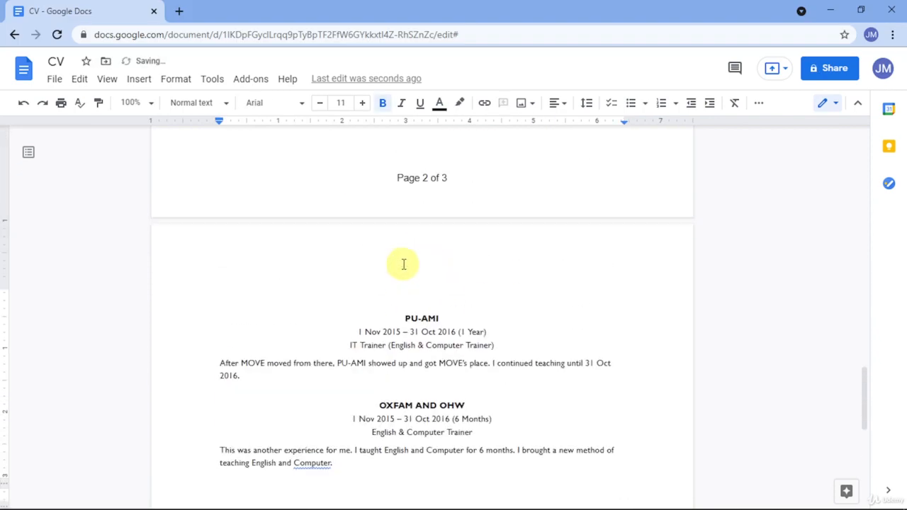
click(403, 263)
scroll(405, 316, down, 5)
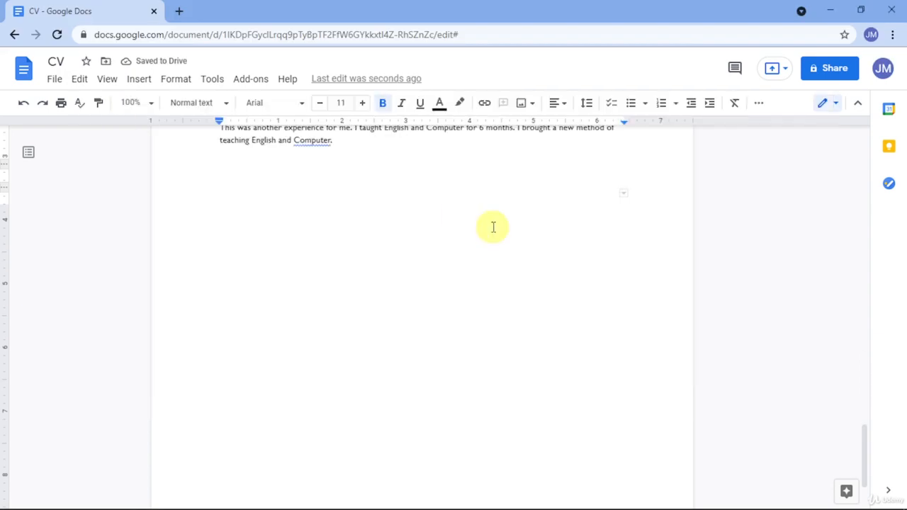
Colour the rule beneath EXPERIENCE the custom dark blue, then select the EXPERIENCE heading.
scroll(493, 227, up, 10)
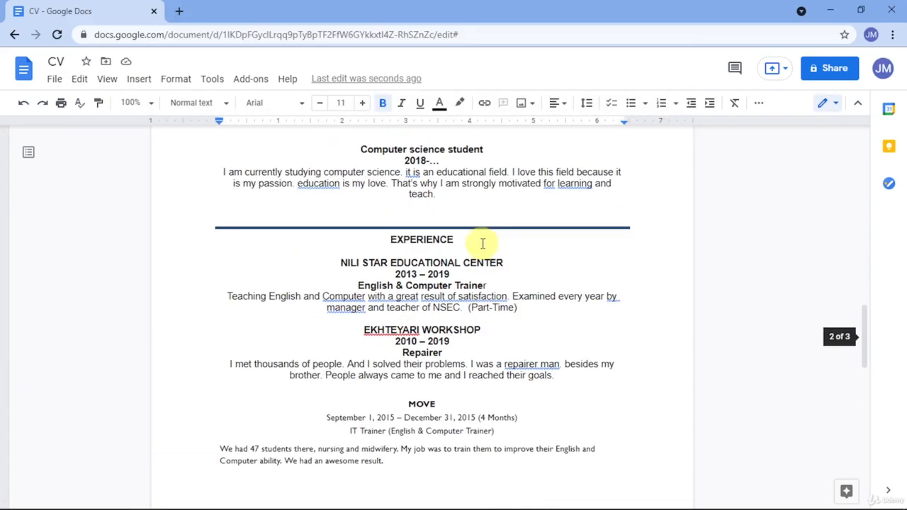
scroll(482, 244, up, 2)
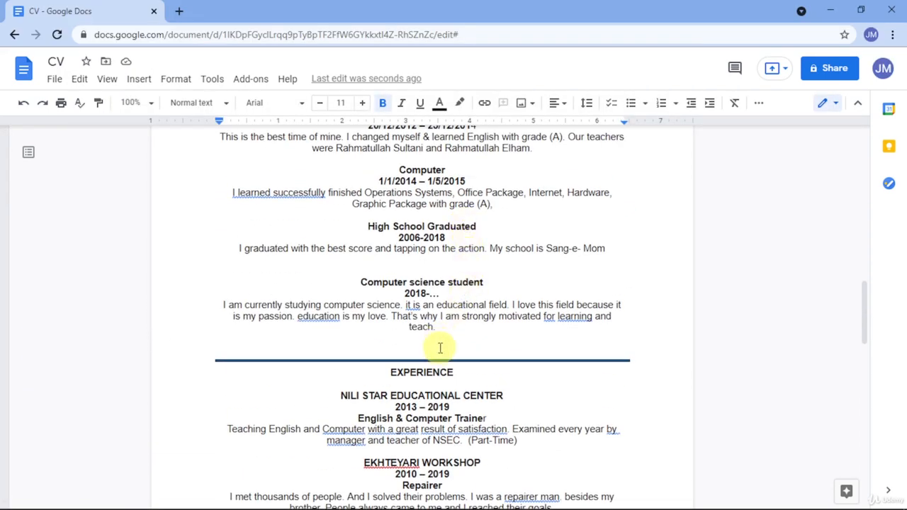
click(428, 389)
click(426, 383)
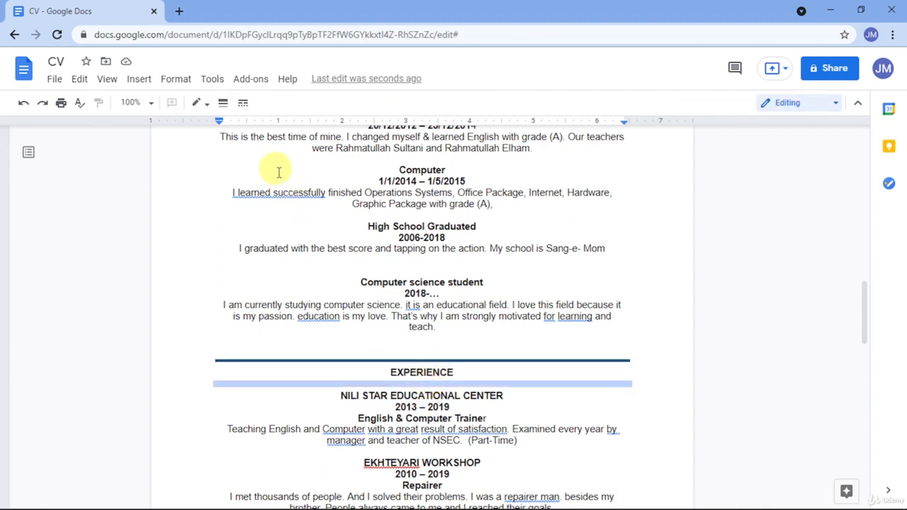
click(200, 103)
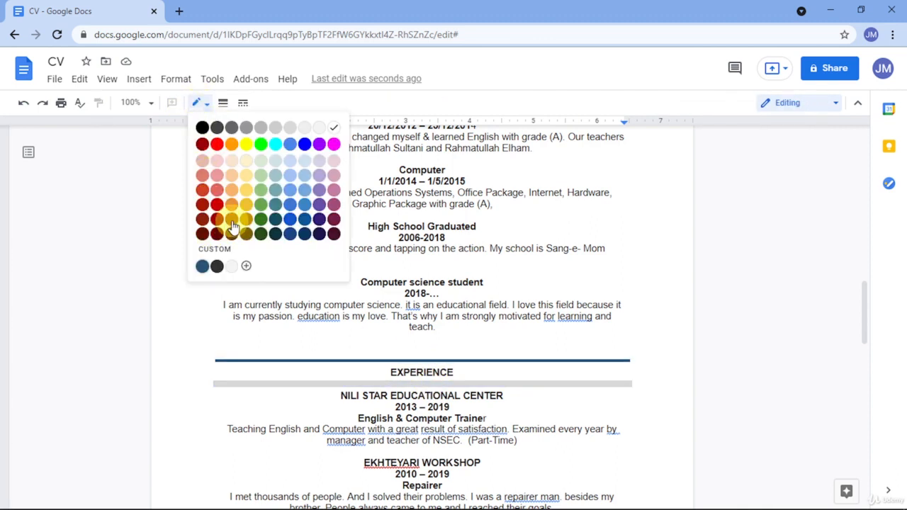
click(202, 267)
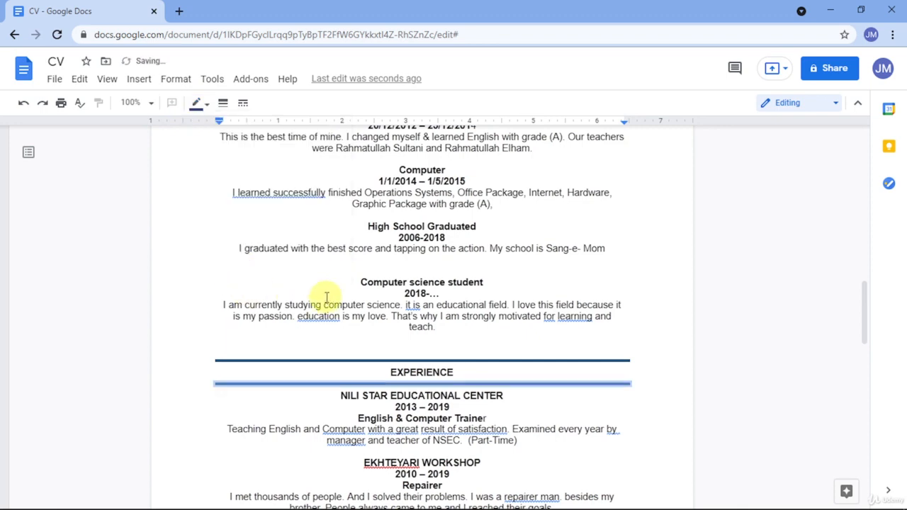
click(443, 391)
drag(465, 375, 357, 374)
key(ctrl+c)
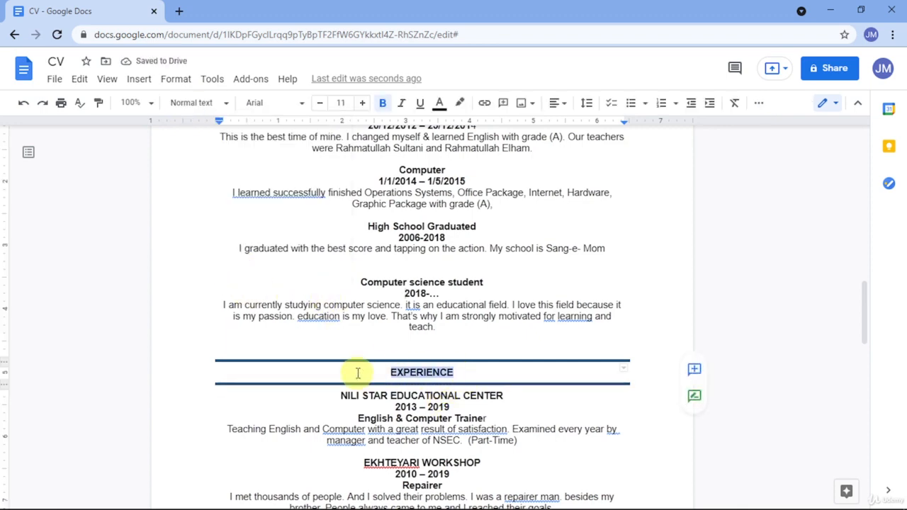
scroll(363, 357, down, 15)
Insert a 1 x 1 table on the CV's empty last line.
click(340, 318)
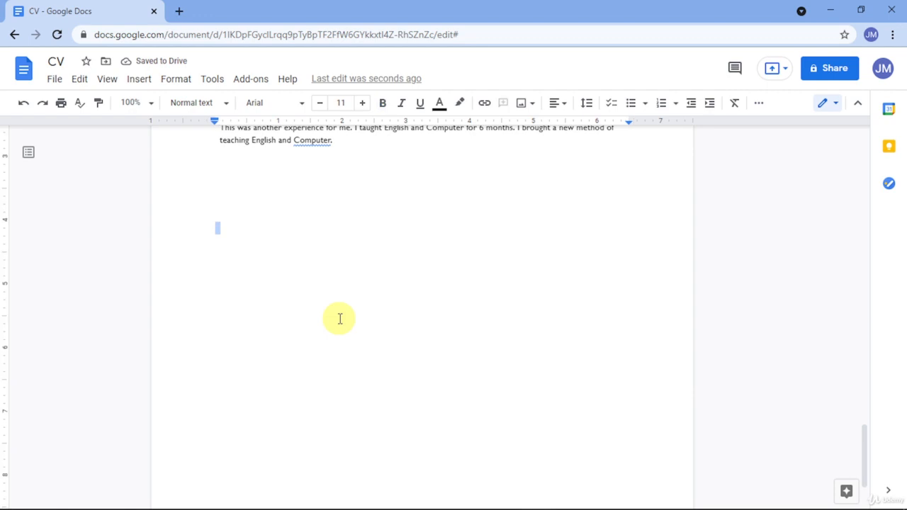
key(ctrl+v)
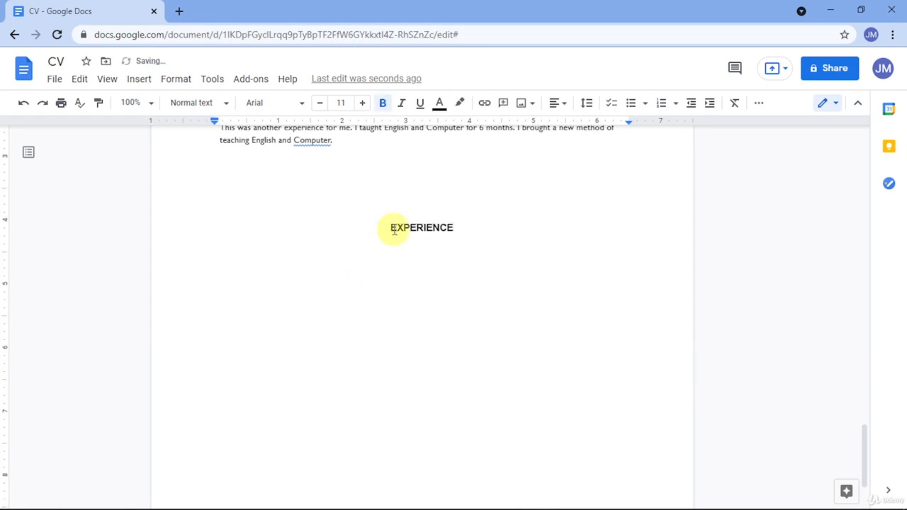
key(ctrl+z)
click(140, 79)
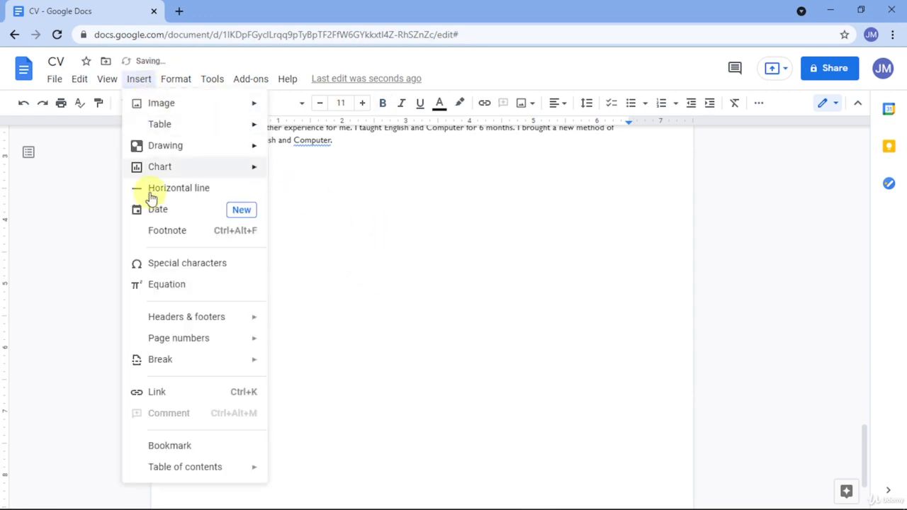
mouse_move(189, 130)
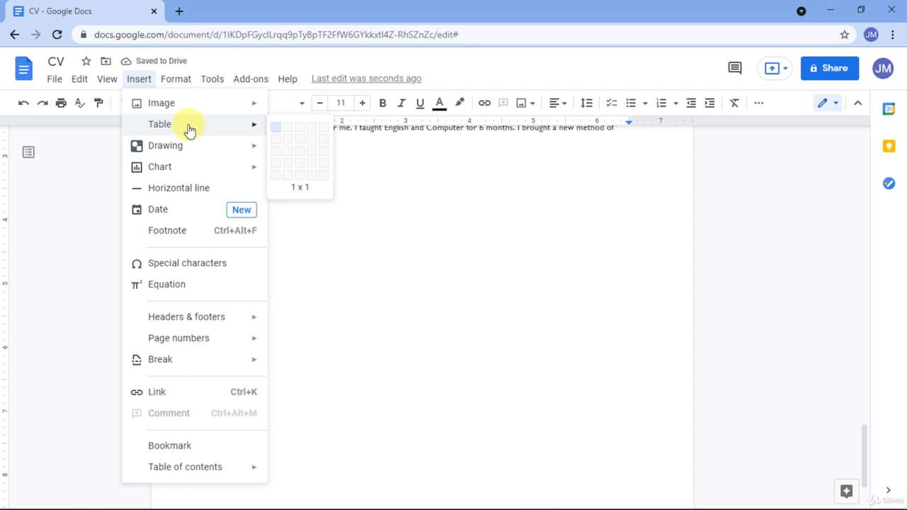
click(278, 129)
In Table properties, set the table border to 1 pt white.
click(362, 233)
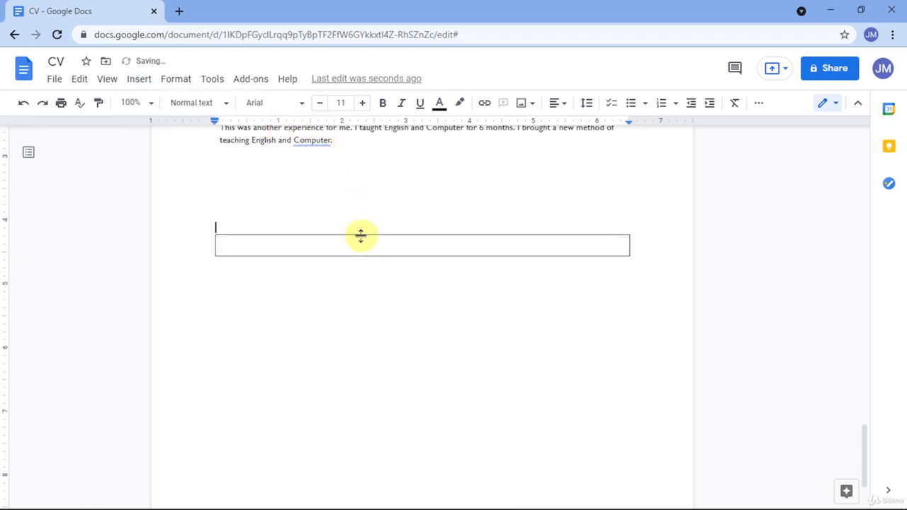
click(361, 236)
click(362, 241)
right_click(361, 241)
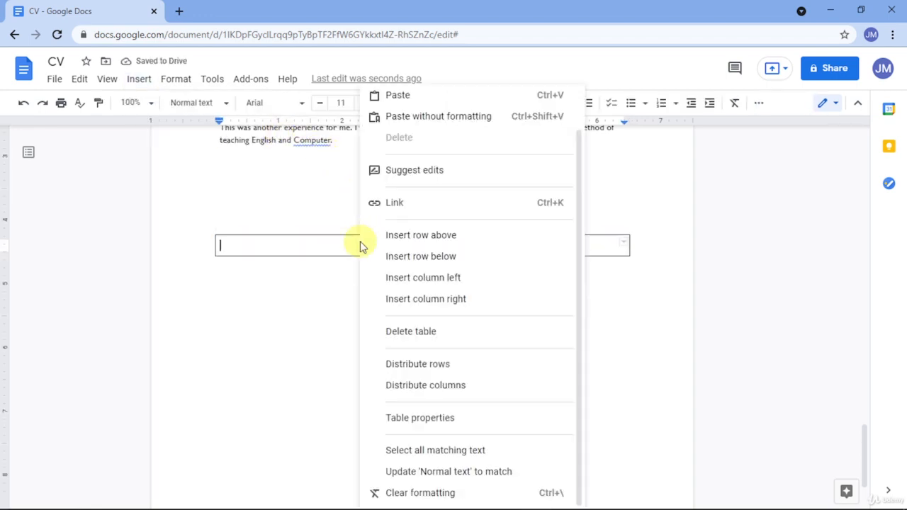
click(393, 418)
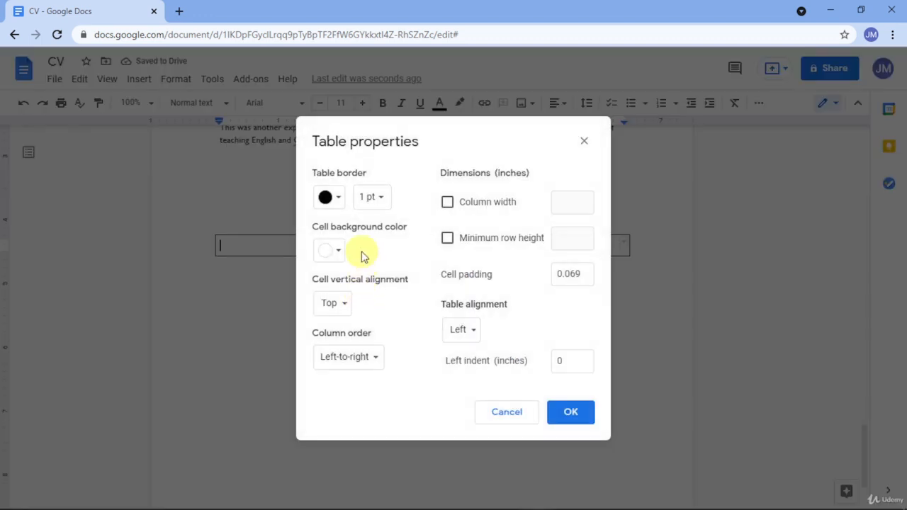
click(370, 198)
click(388, 205)
click(339, 199)
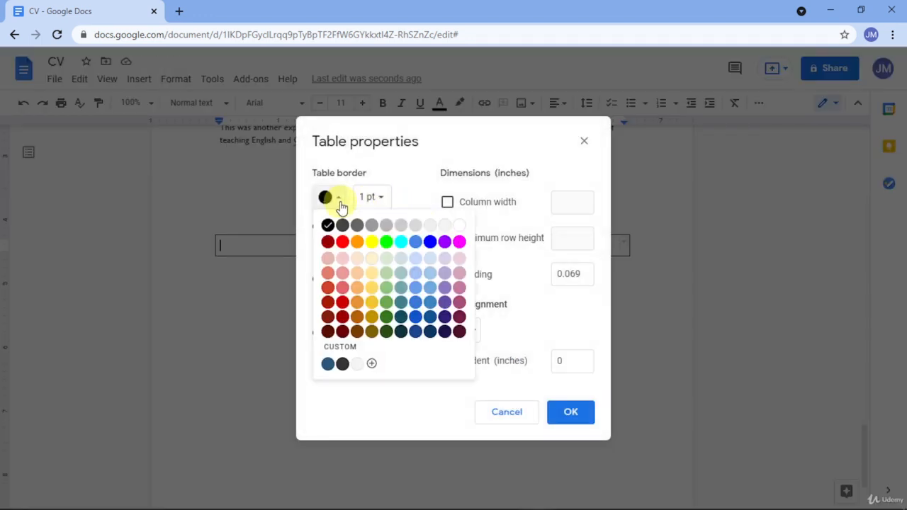
click(458, 225)
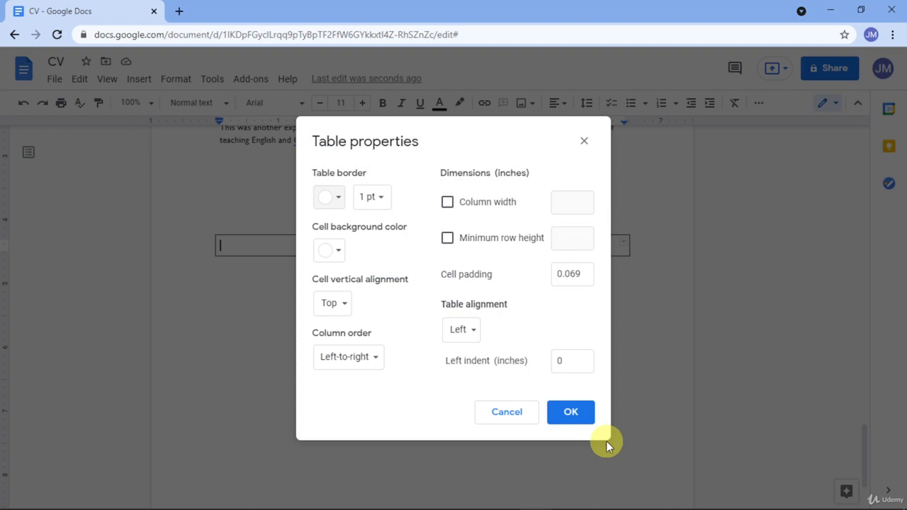
click(574, 414)
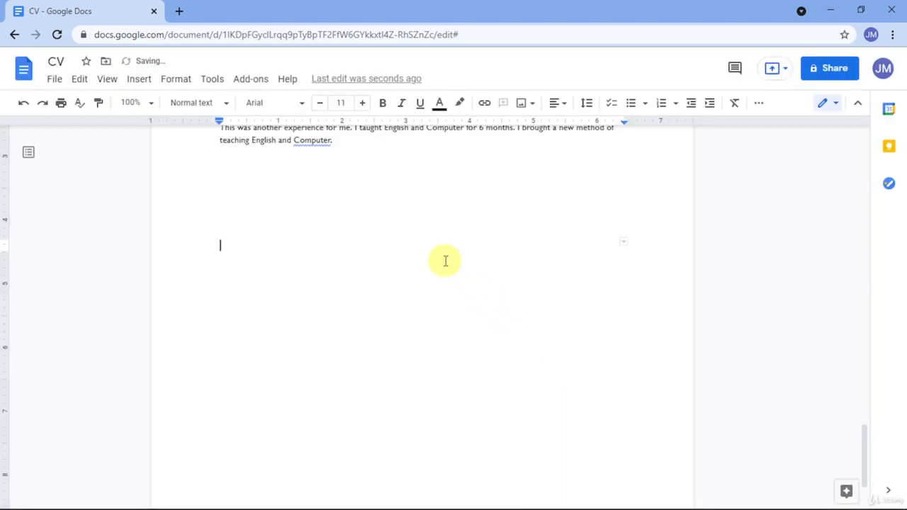
Make the table's bottom border a thick dark-blue line.
click(436, 256)
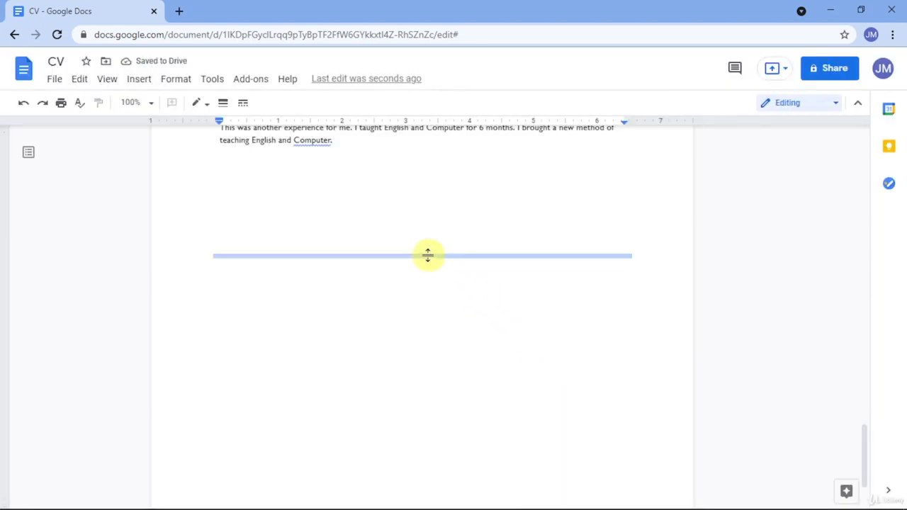
click(209, 106)
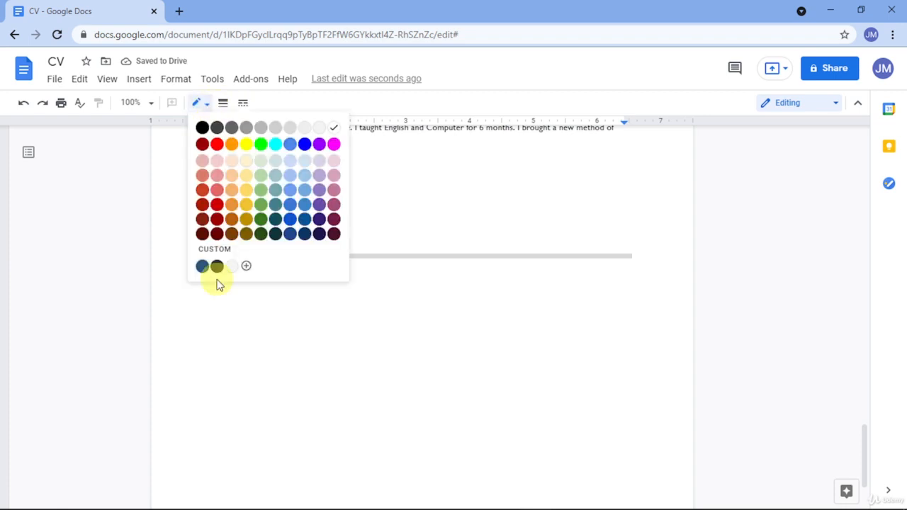
click(202, 267)
click(223, 105)
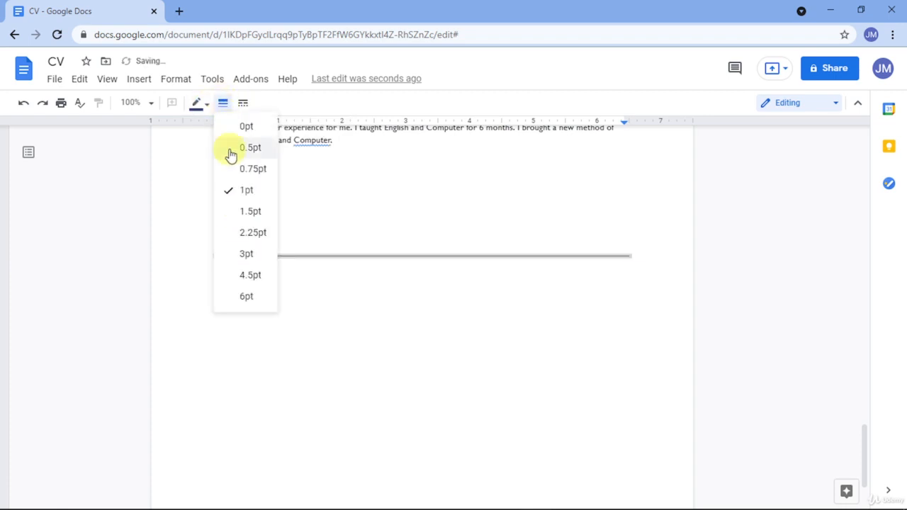
click(247, 263)
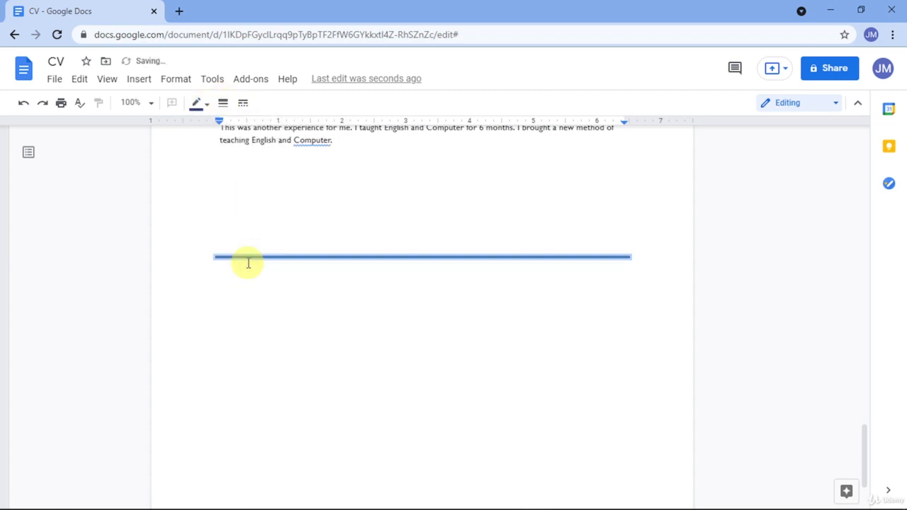
click(282, 241)
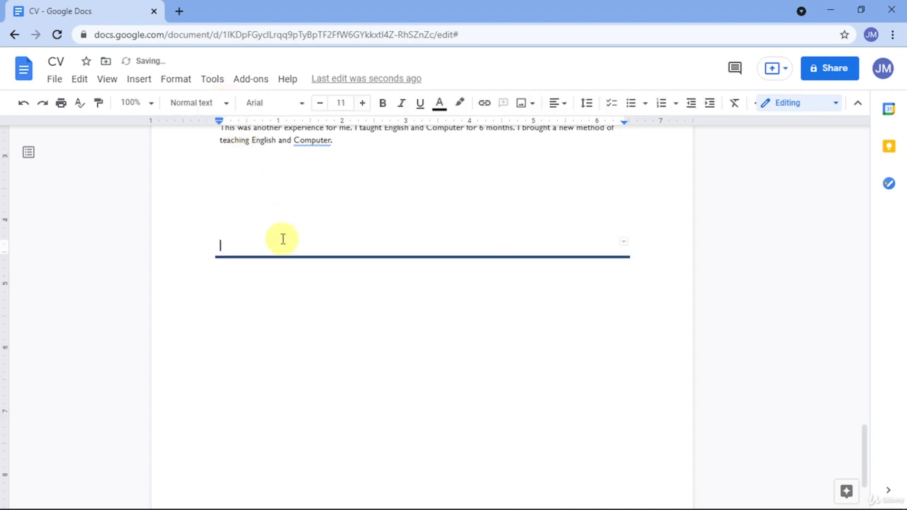
Make the table's top border a 3pt dark-blue line.
click(280, 238)
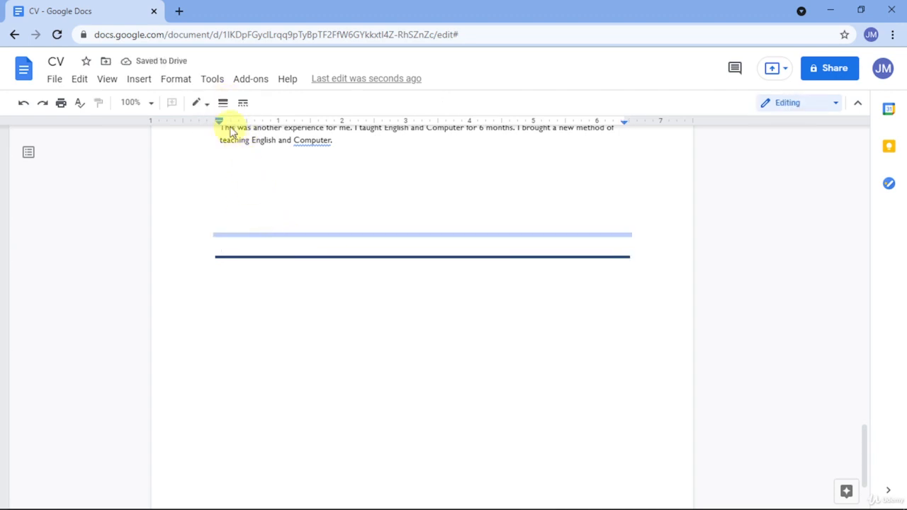
click(199, 102)
click(203, 267)
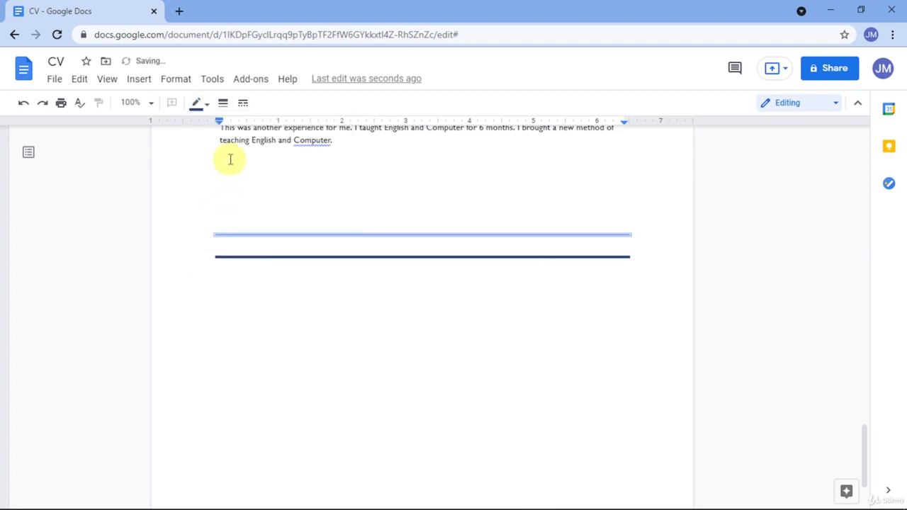
click(224, 104)
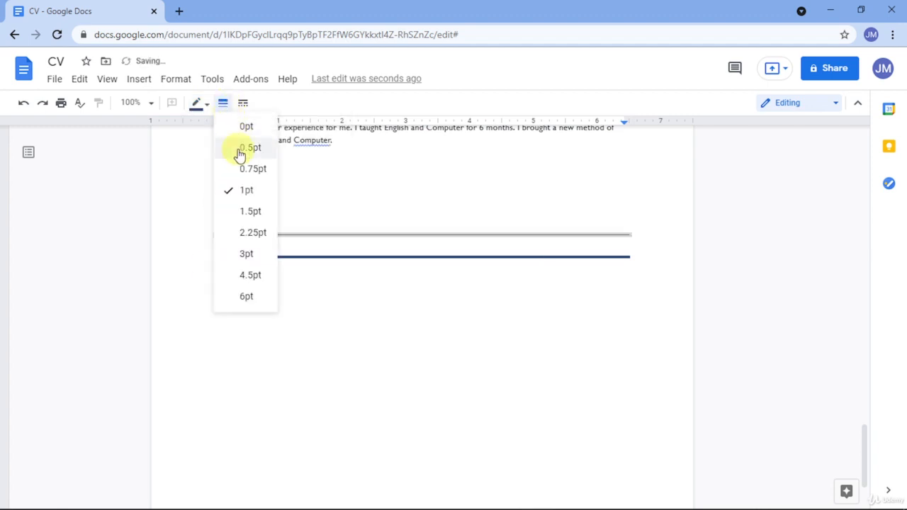
click(246, 254)
click(345, 250)
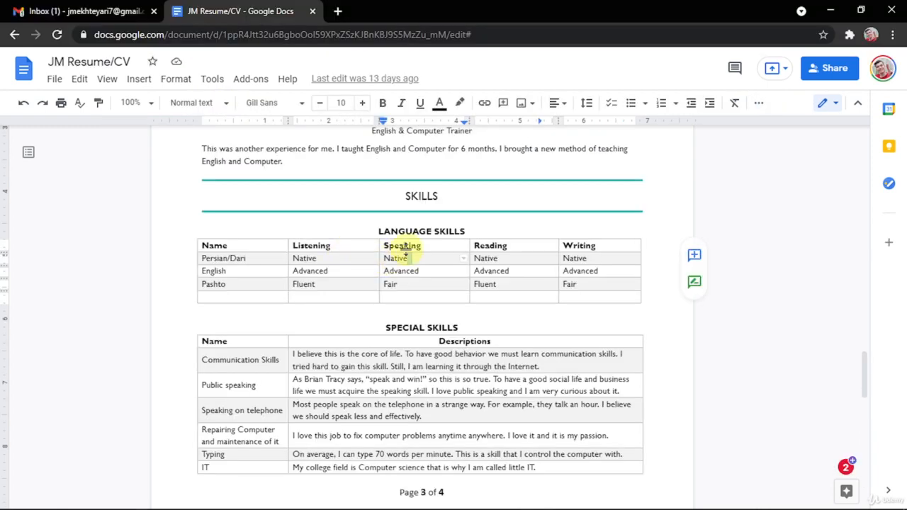
Centre the SKILLS heading in the table and add a new row below it.
double_click(436, 196)
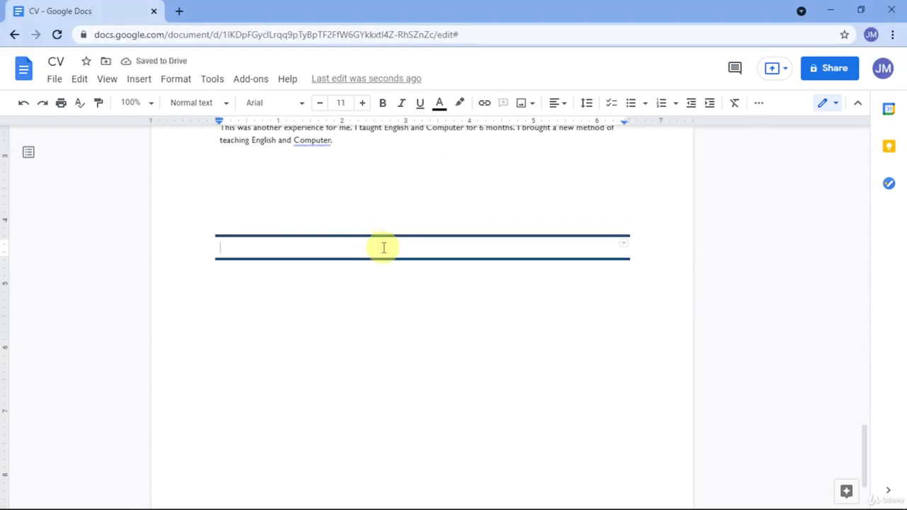
click(553, 105)
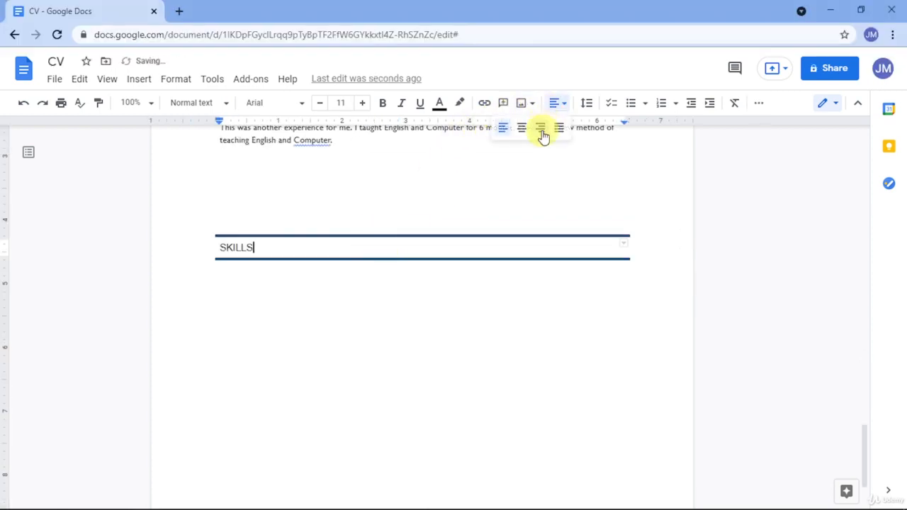
click(522, 130)
key(Tab)
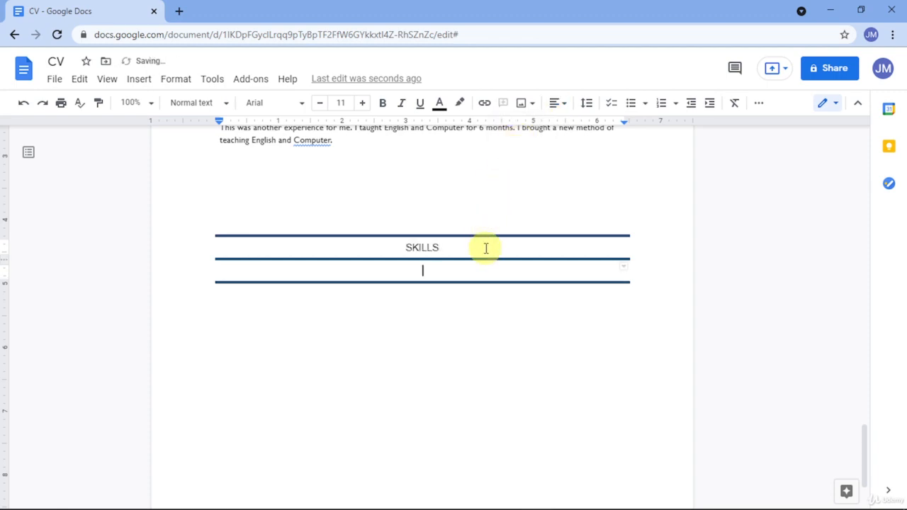
Copy SPECIAL SKILLS from the reference CV into the table, with a blank row above it and below it.
key(alt+Tab)
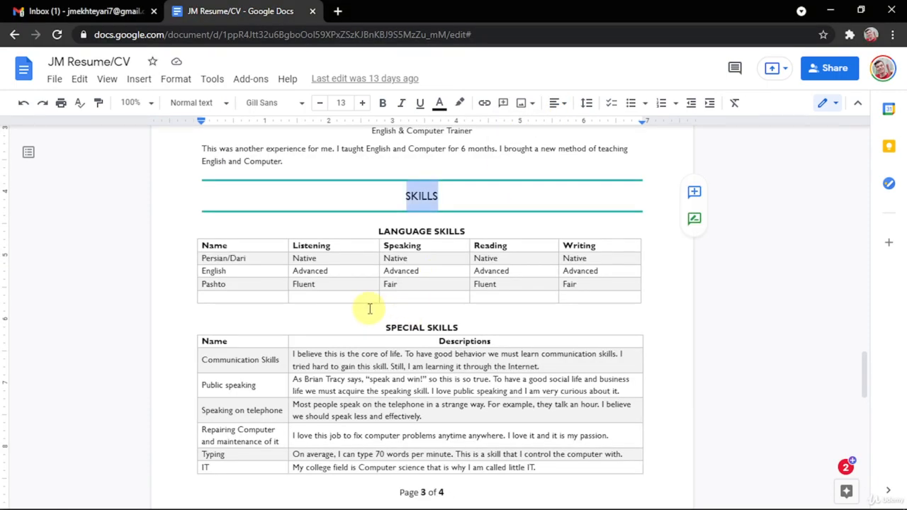
key(alt+Tab)
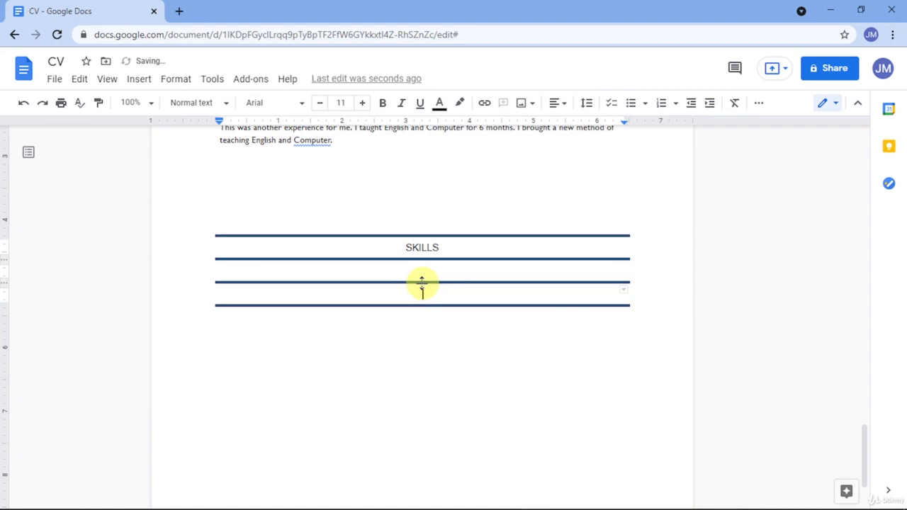
key(alt+Tab)
scroll(419, 310, down, 3)
scroll(444, 257, up, 1)
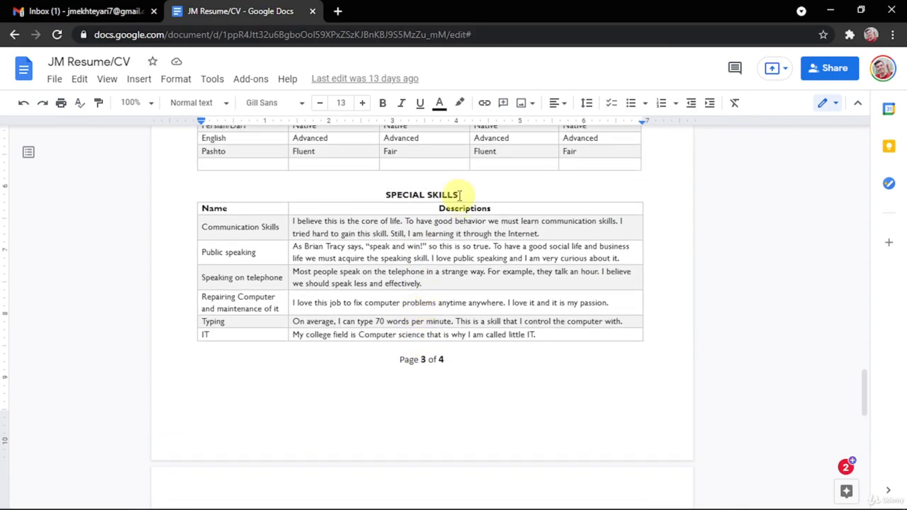
drag(459, 195, 383, 193)
key(ctrl+c)
key(alt+Tab)
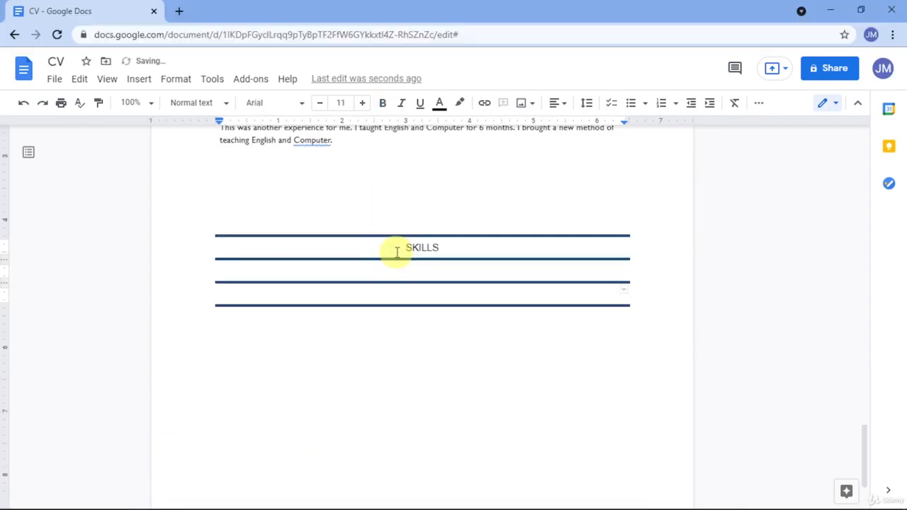
click(406, 290)
key(ctrl+v)
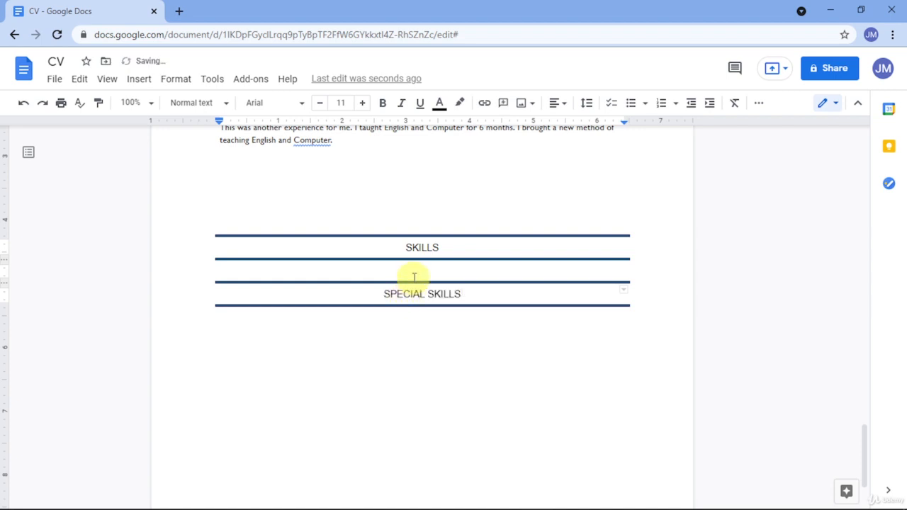
key(Return)
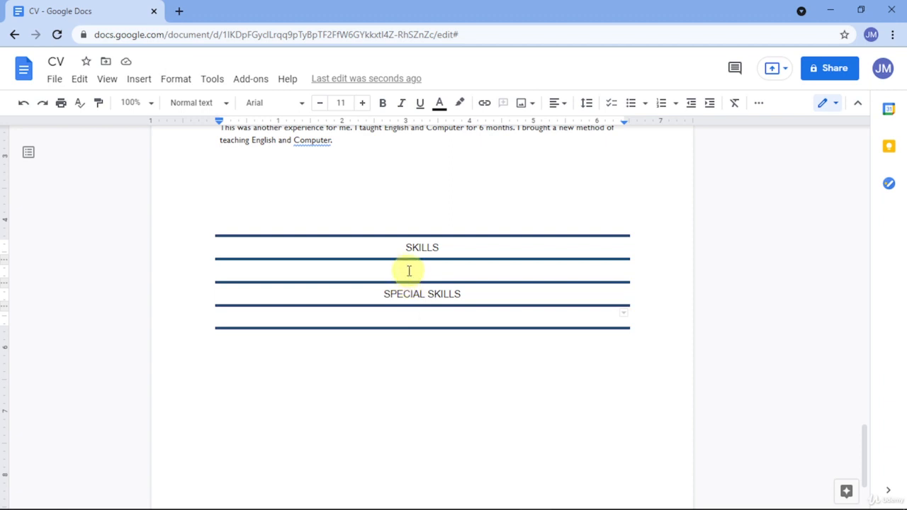
drag(376, 294, 457, 292)
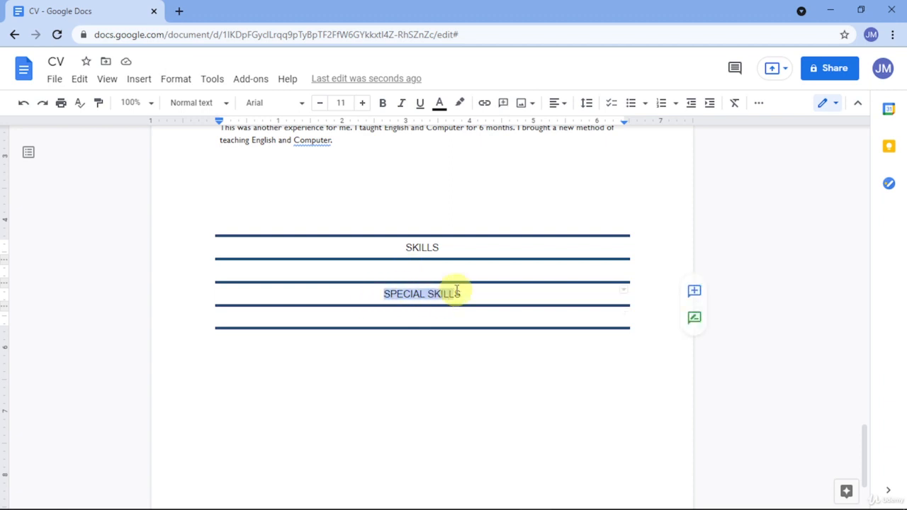
key(BackSpace)
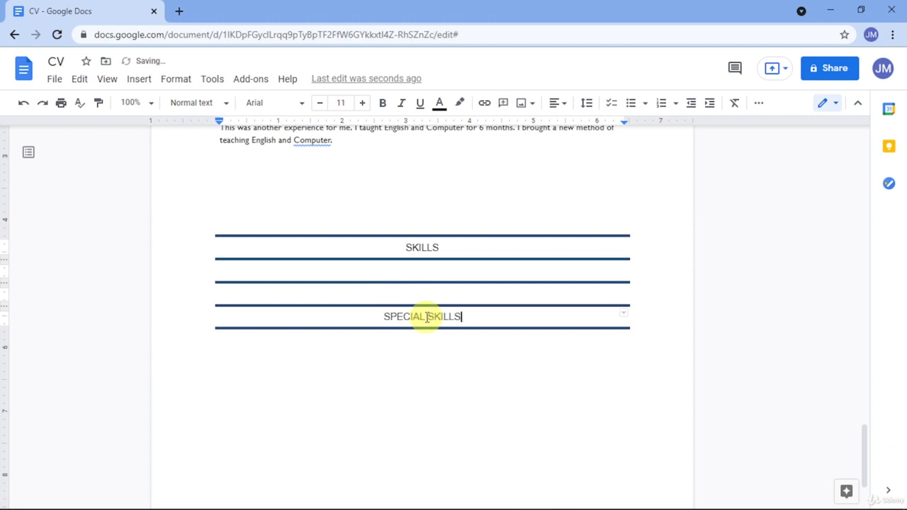
key(Return)
click(415, 282)
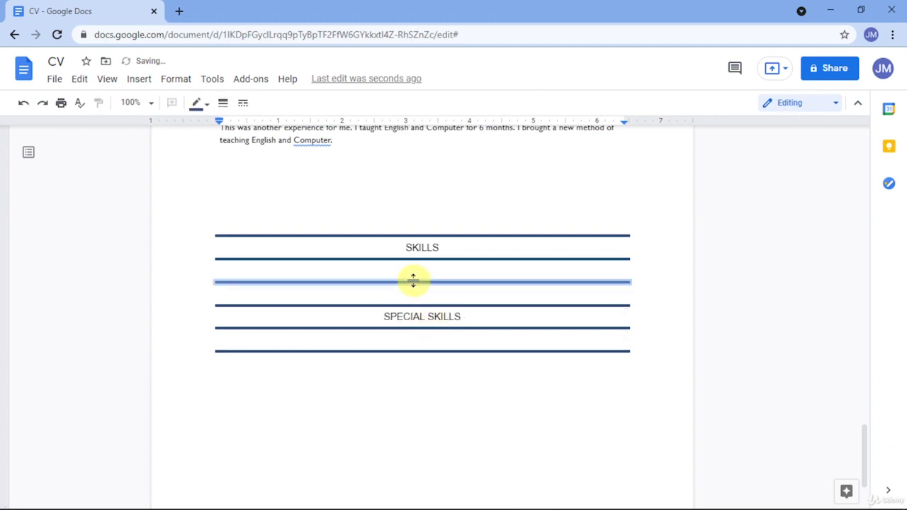
Make the rules around the empty row and above SPECIAL SKILLS white to hide them.
click(204, 107)
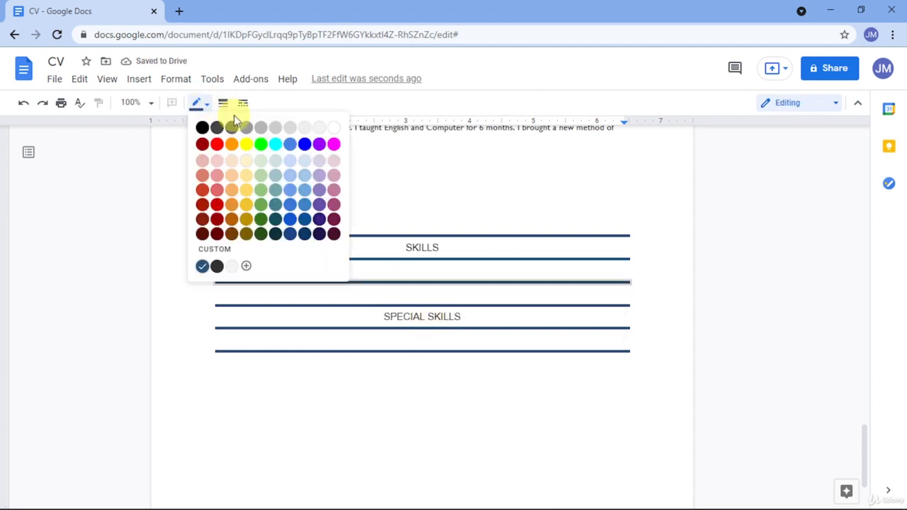
click(330, 130)
click(382, 312)
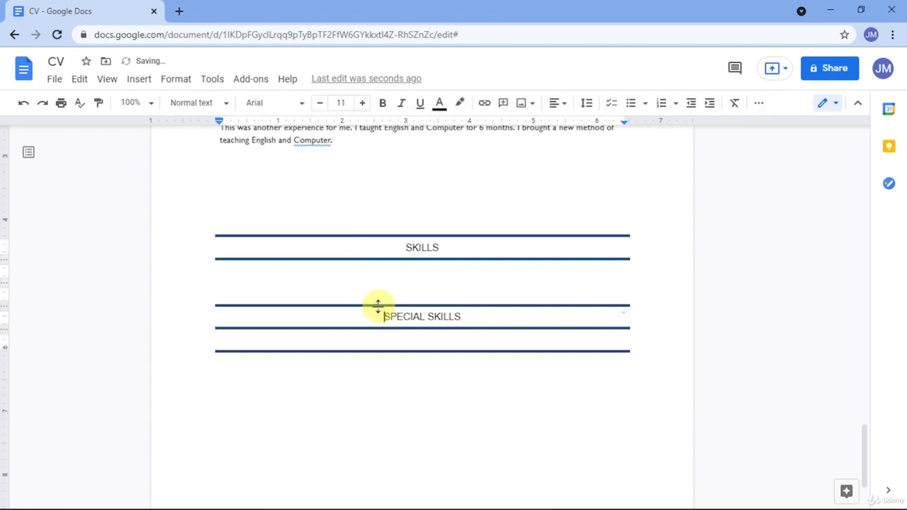
click(376, 306)
click(206, 106)
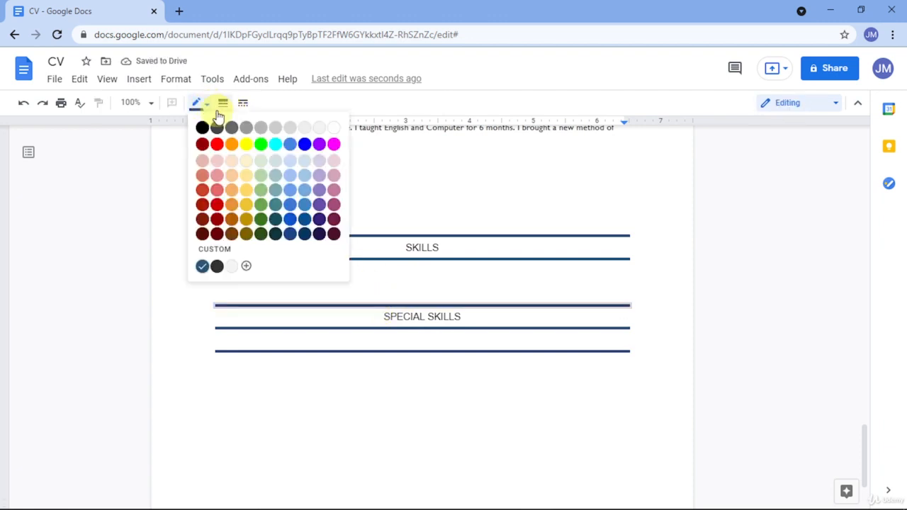
click(330, 130)
click(446, 296)
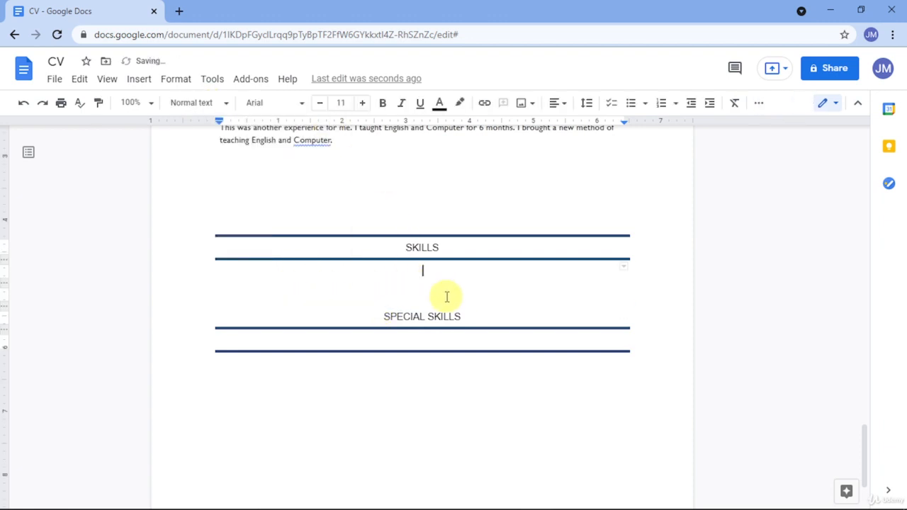
click(429, 303)
click(417, 276)
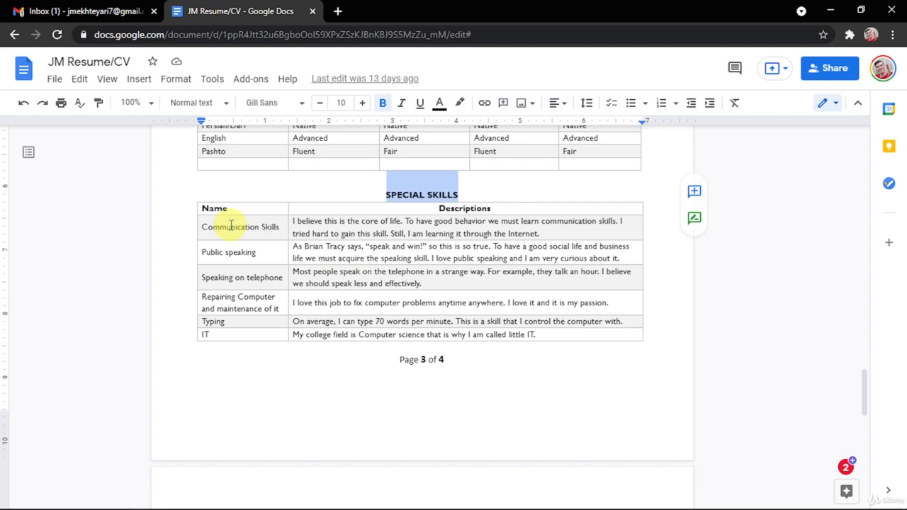
Return to the CV window, briefly open the Insert menu, then switch back to the reference resume.
scroll(240, 227, up, 2)
key(alt+Tab)
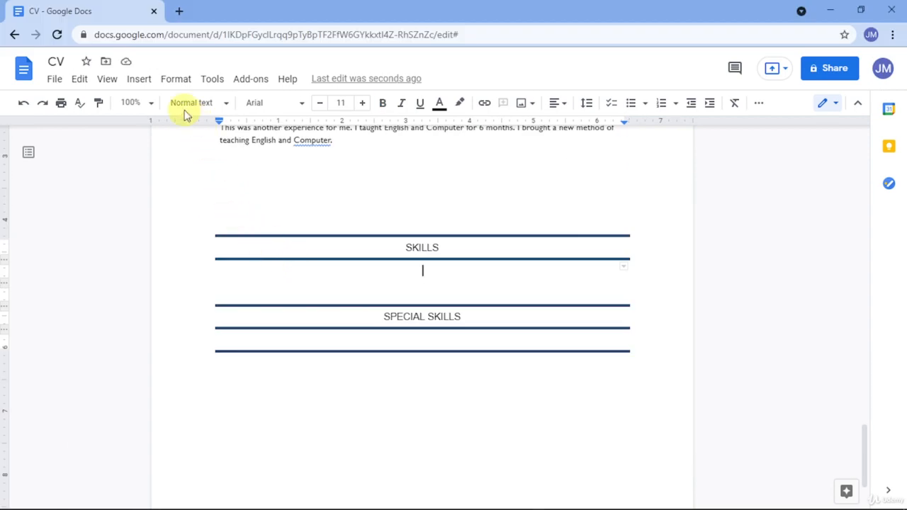
click(141, 81)
key(alt+Tab)
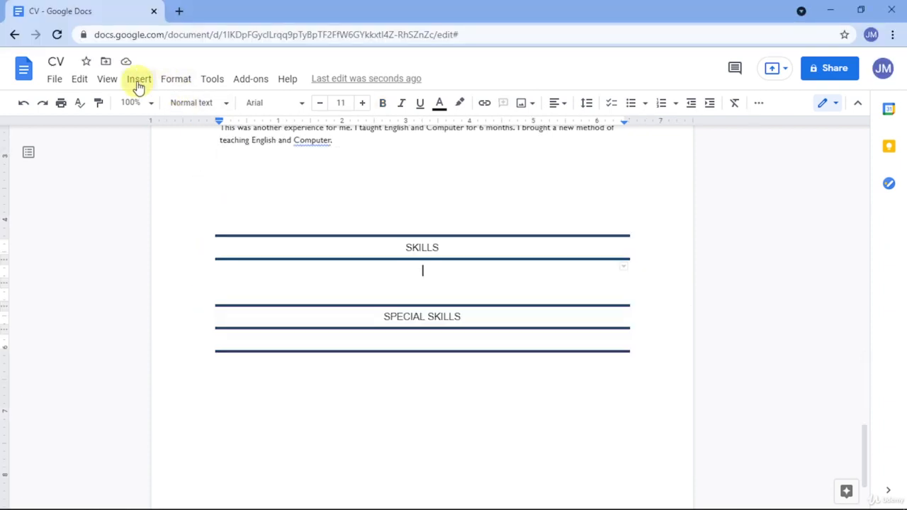
Insert a 5 × 5 table under the SKILLS heading.
click(138, 79)
mouse_move(158, 125)
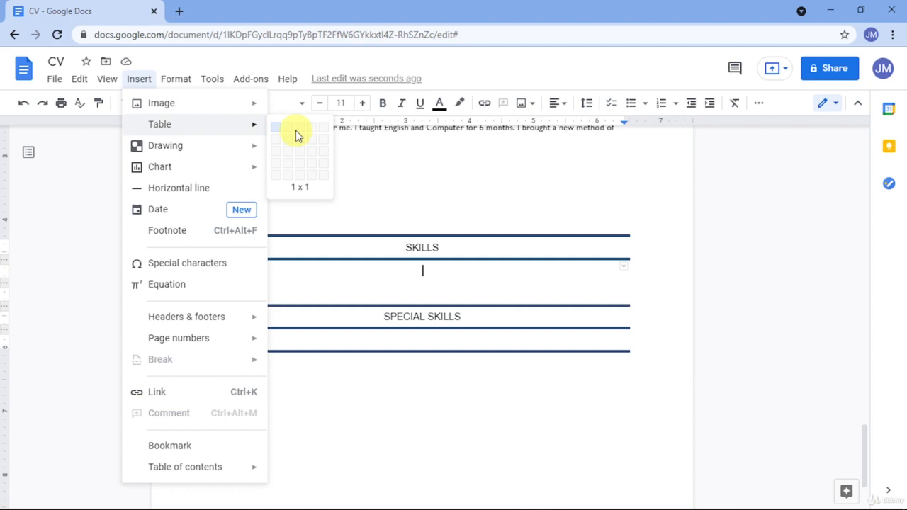
click(326, 176)
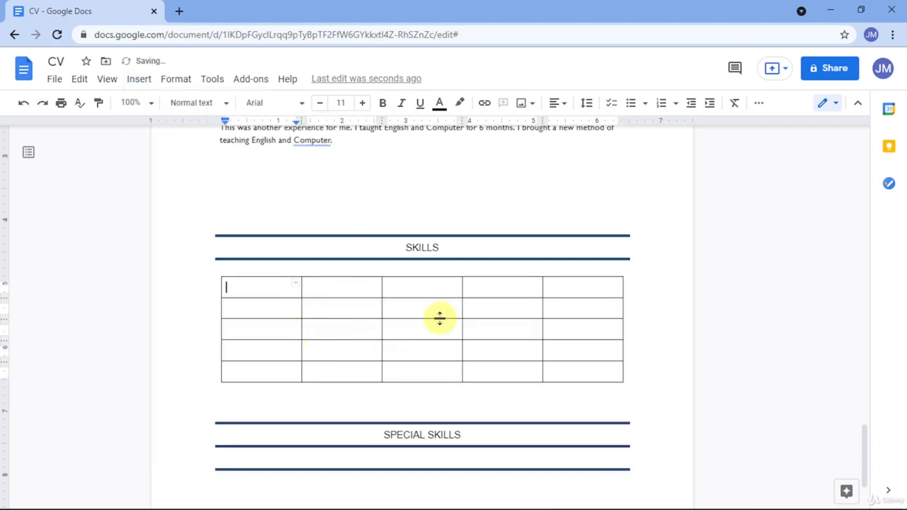
Give the table's second and fourth rows a light gray background.
drag(279, 314, 576, 311)
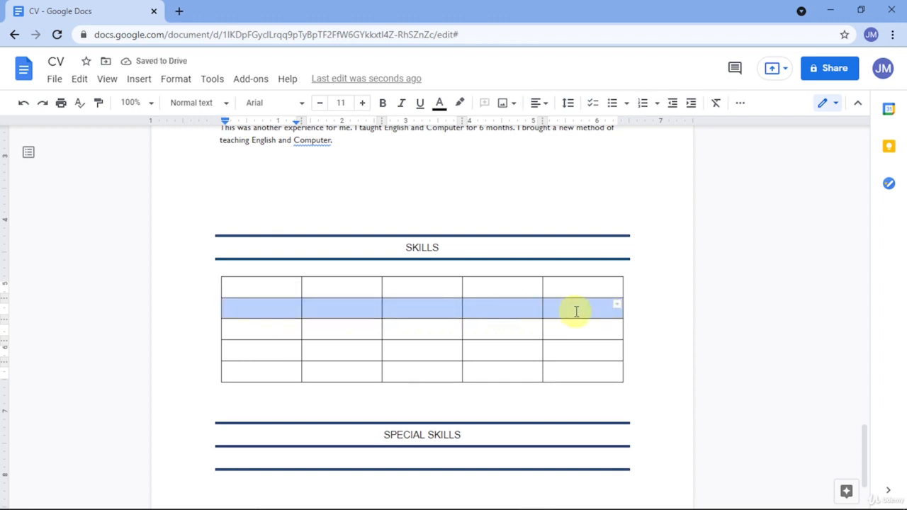
click(739, 105)
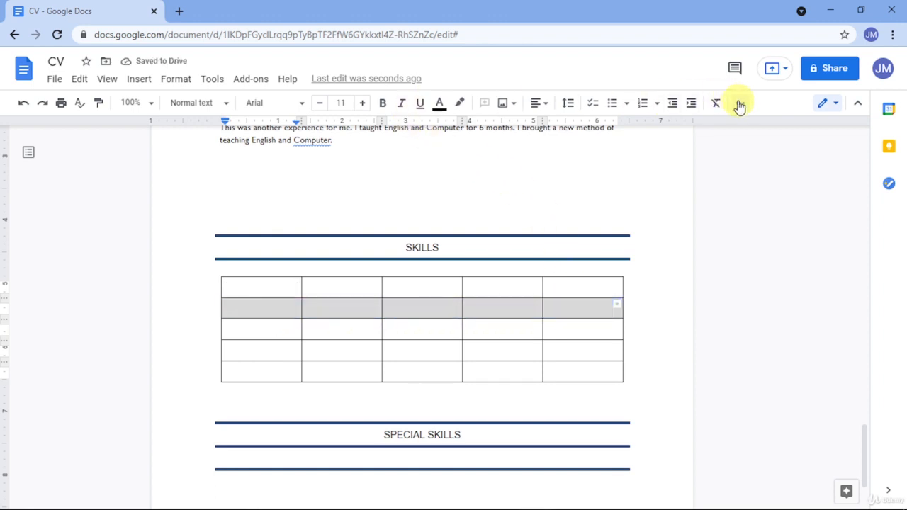
click(670, 129)
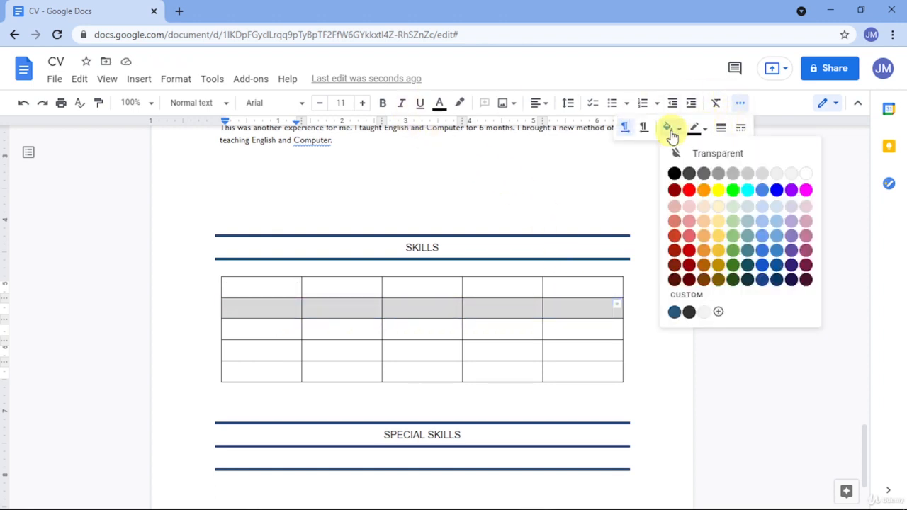
click(749, 171)
click(572, 354)
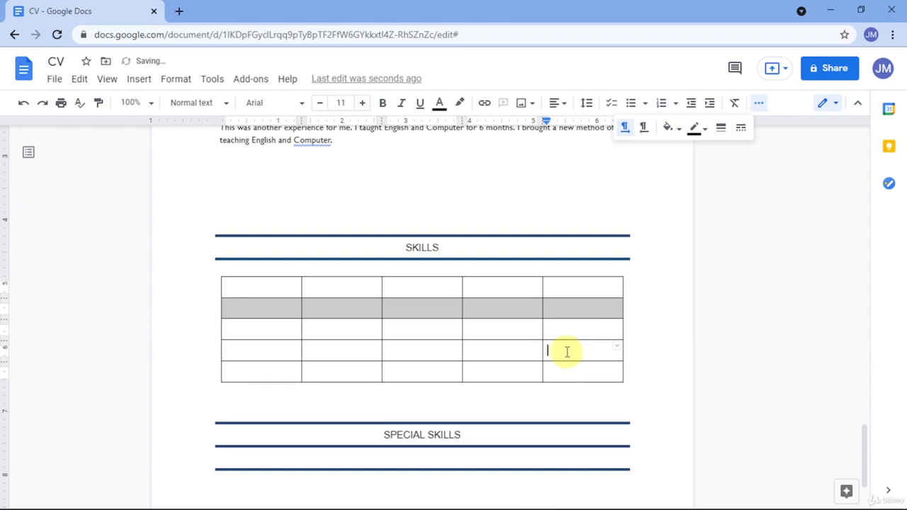
drag(566, 352, 272, 354)
click(738, 106)
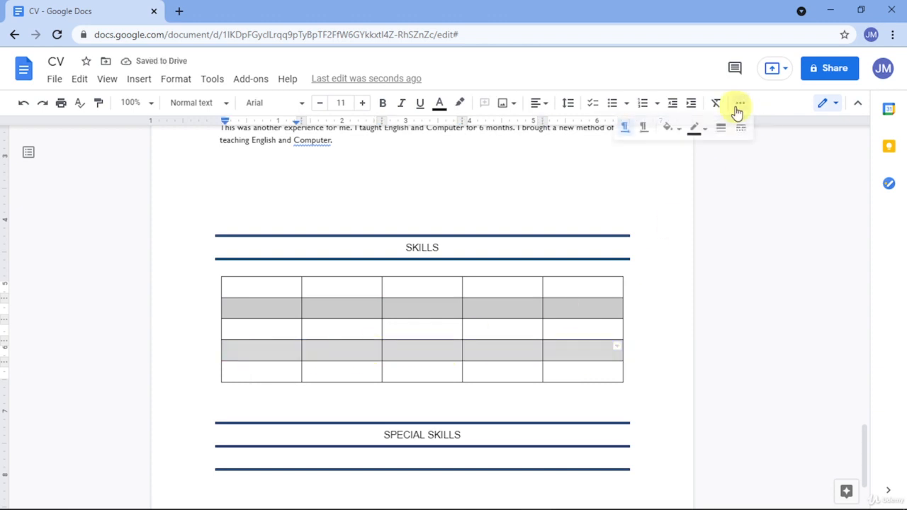
click(672, 129)
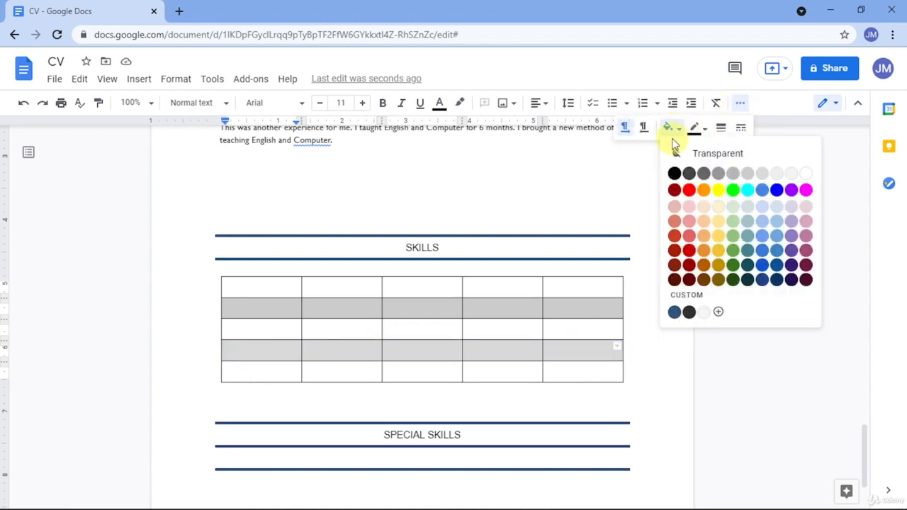
click(742, 175)
click(474, 360)
scroll(394, 328, down, 2)
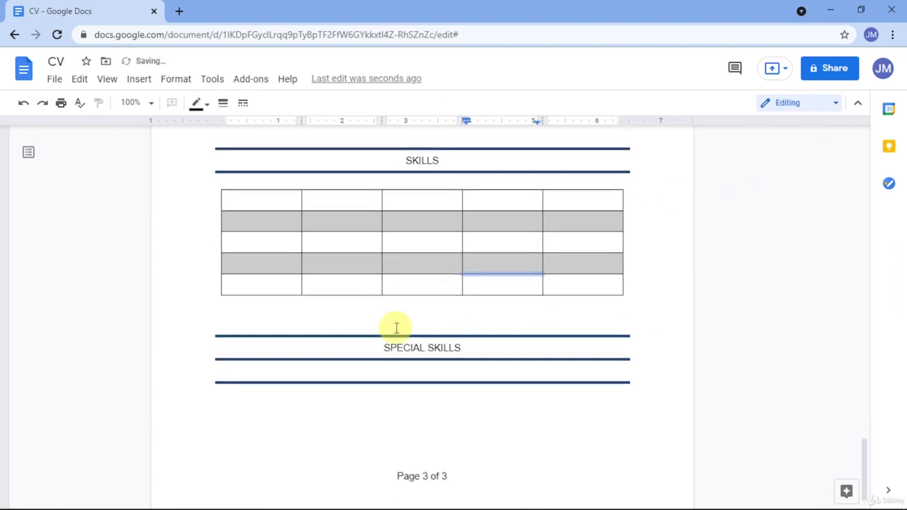
Copy the SKILLS table and paste it below SPECIAL SKILLS, undoing one misplaced paste.
drag(614, 270, 253, 190)
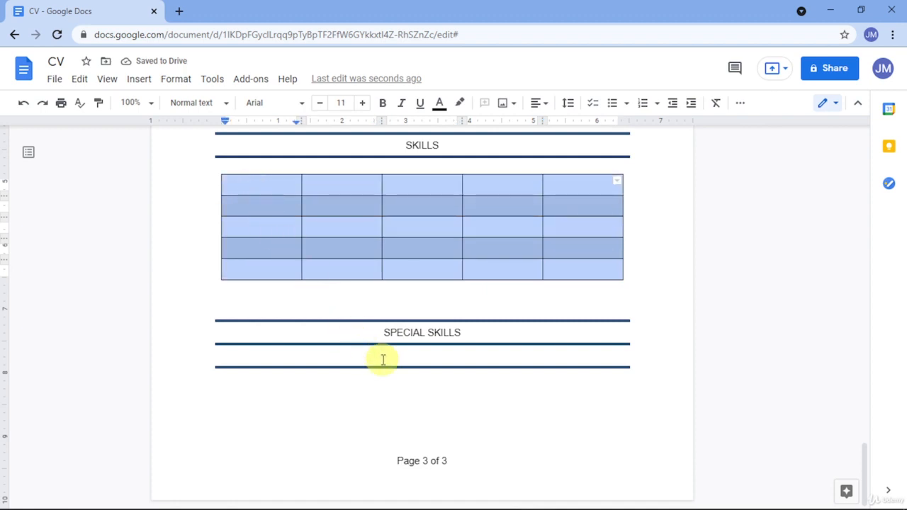
click(383, 360)
key(ctrl+v)
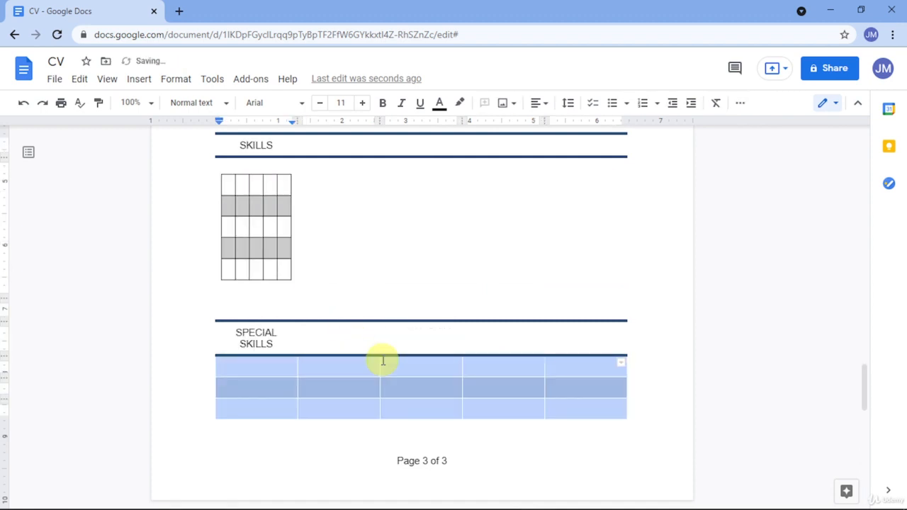
click(383, 362)
key(ctrl+z)
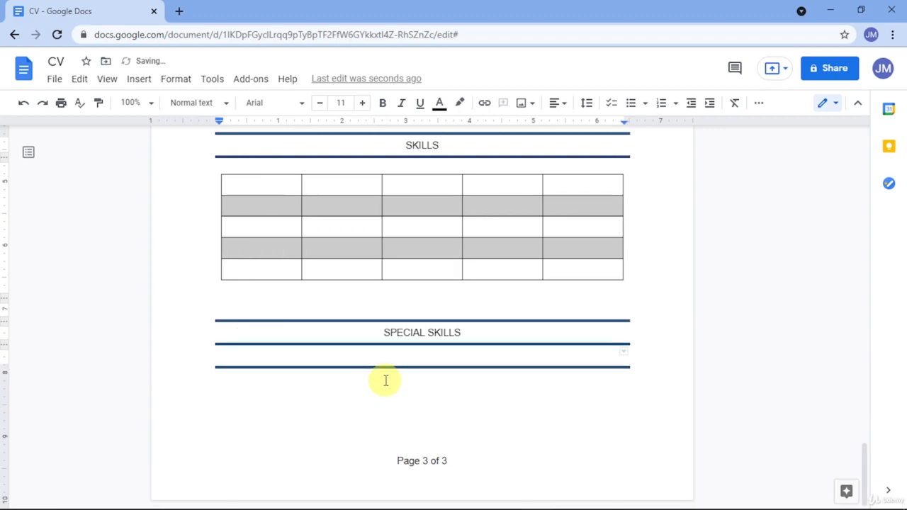
click(386, 381)
key(ctrl+v)
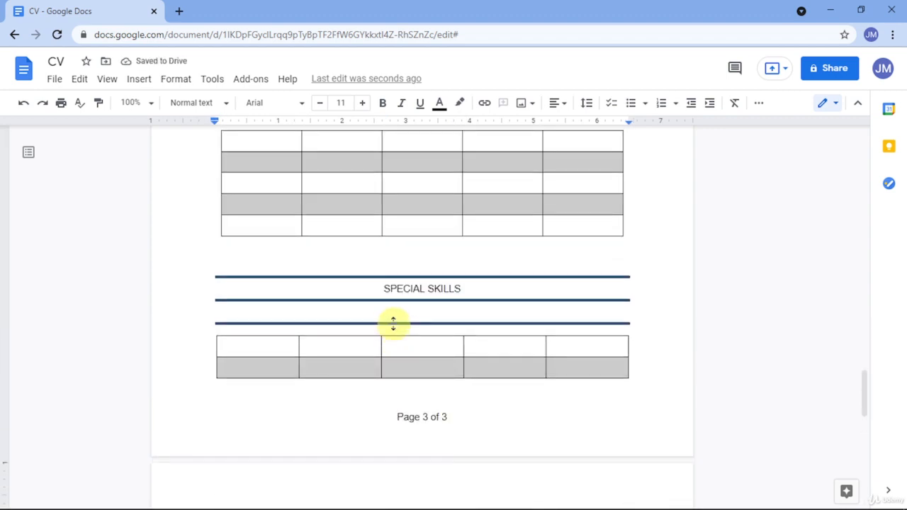
Delete the empty ruled row between the SPECIAL SKILLS heading and the new table.
click(394, 323)
double_click(397, 330)
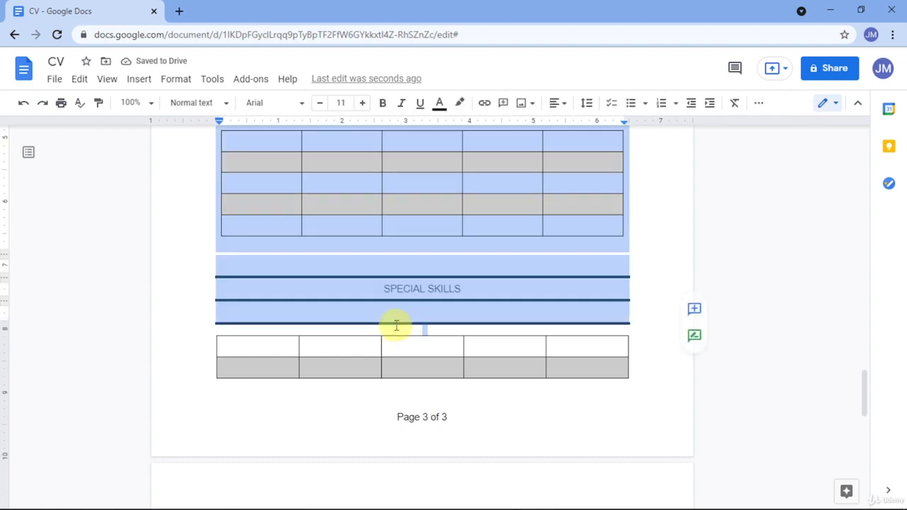
click(395, 324)
drag(394, 324, 394, 302)
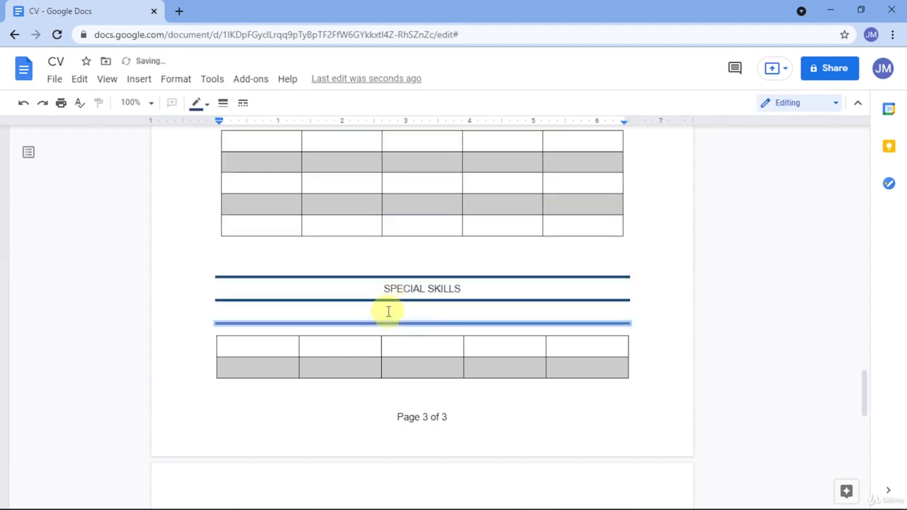
click(389, 312)
drag(387, 327, 387, 318)
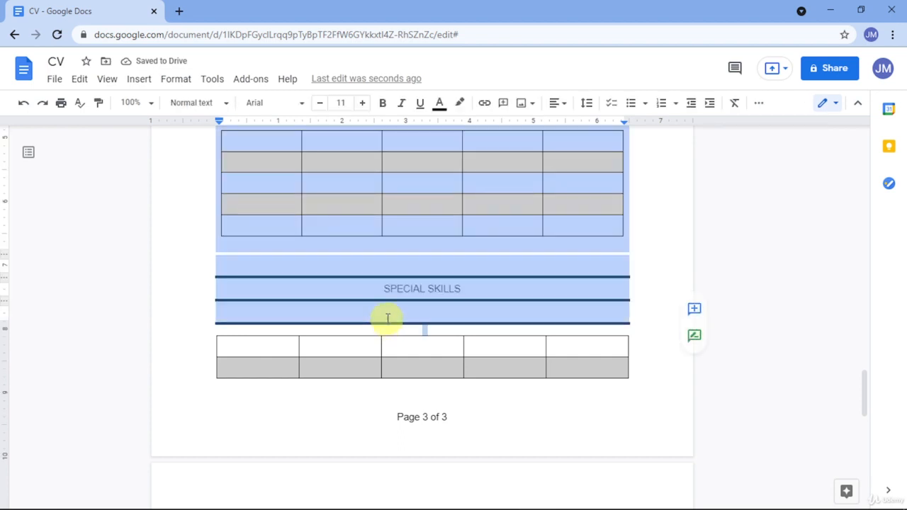
click(386, 318)
click(380, 323)
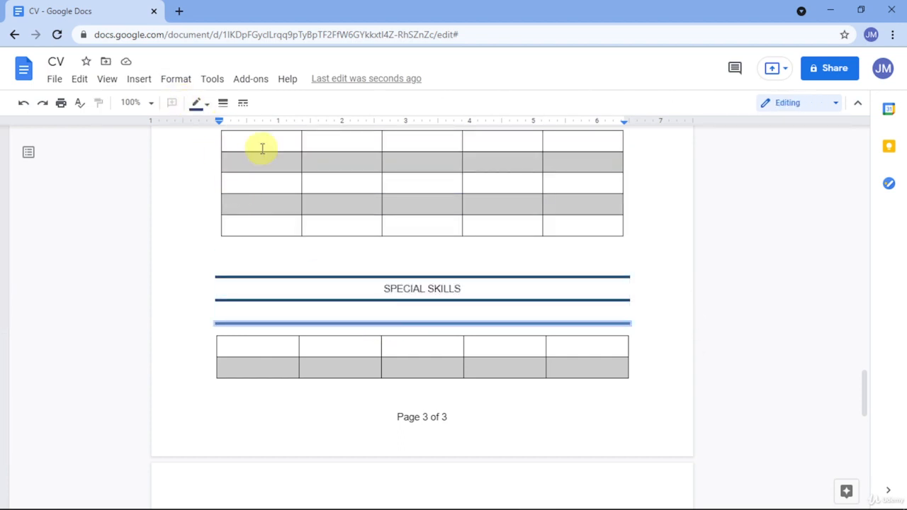
right_click(358, 316)
click(376, 332)
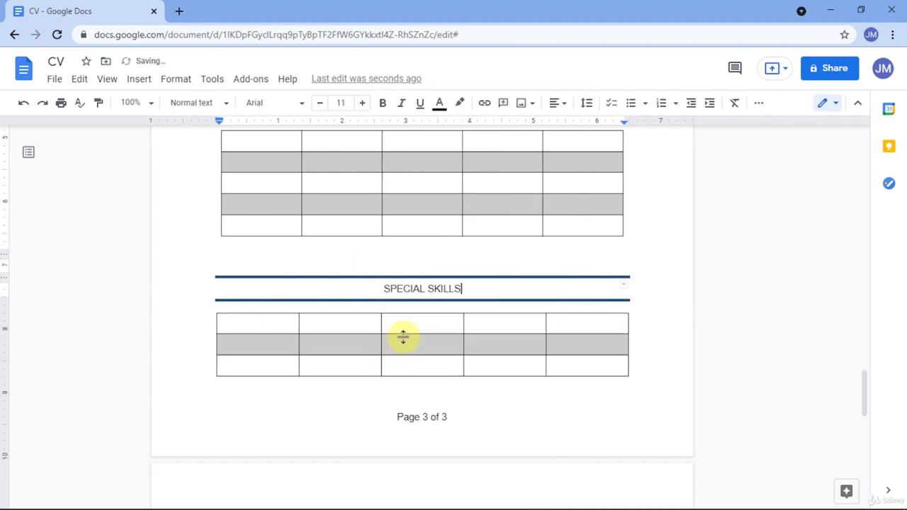
scroll(636, 282, up, 2)
scroll(636, 282, up, 1)
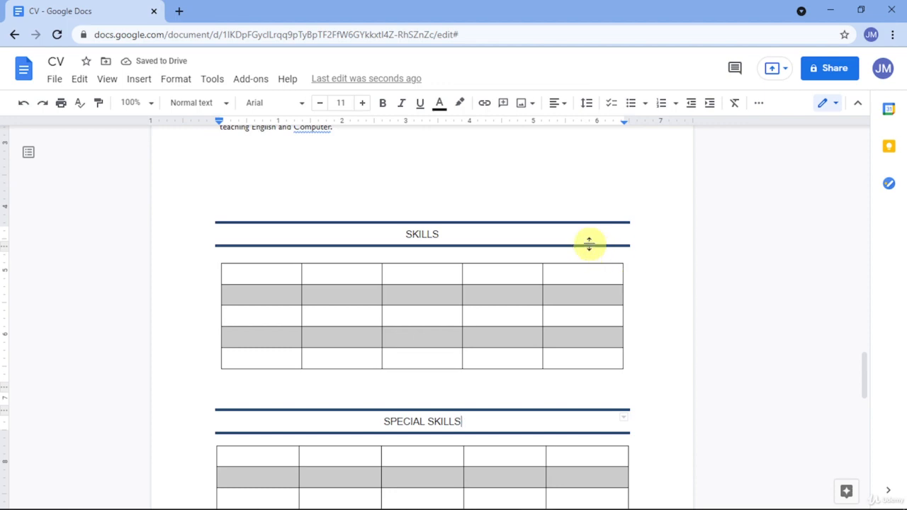
scroll(511, 259, up, 3)
scroll(512, 258, up, 20)
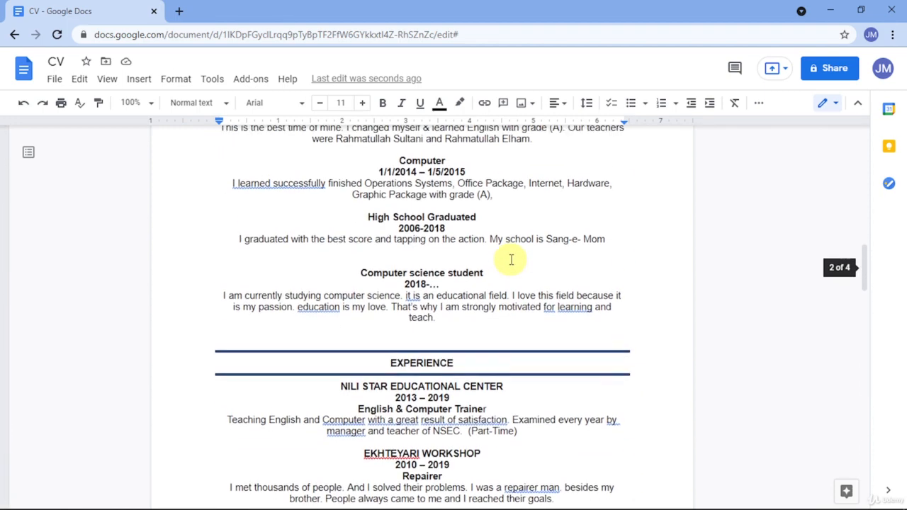
scroll(375, 243, up, 3)
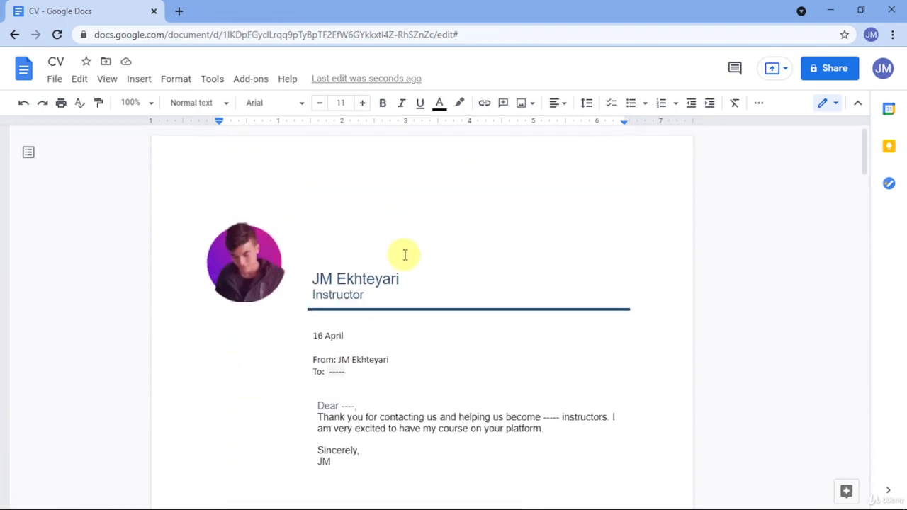
scroll(461, 255, down, 6)
scroll(394, 293, down, 8)
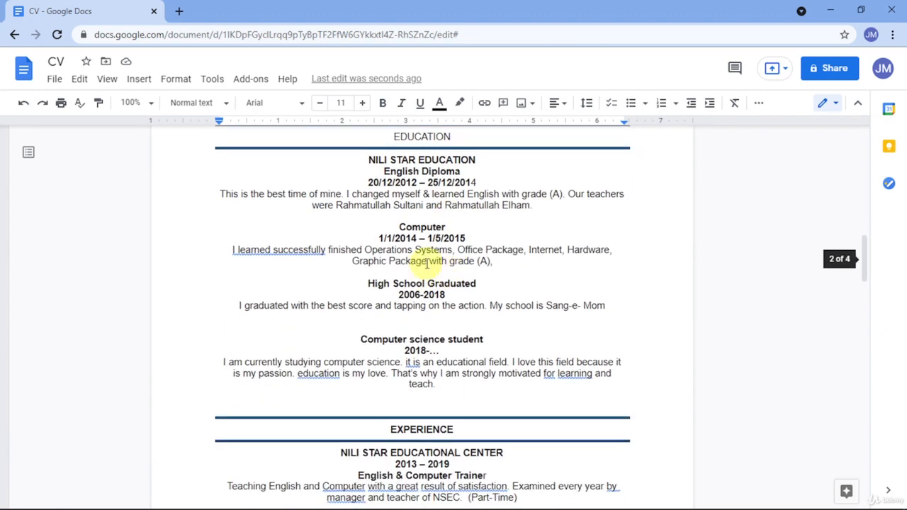
scroll(489, 248, down, 10)
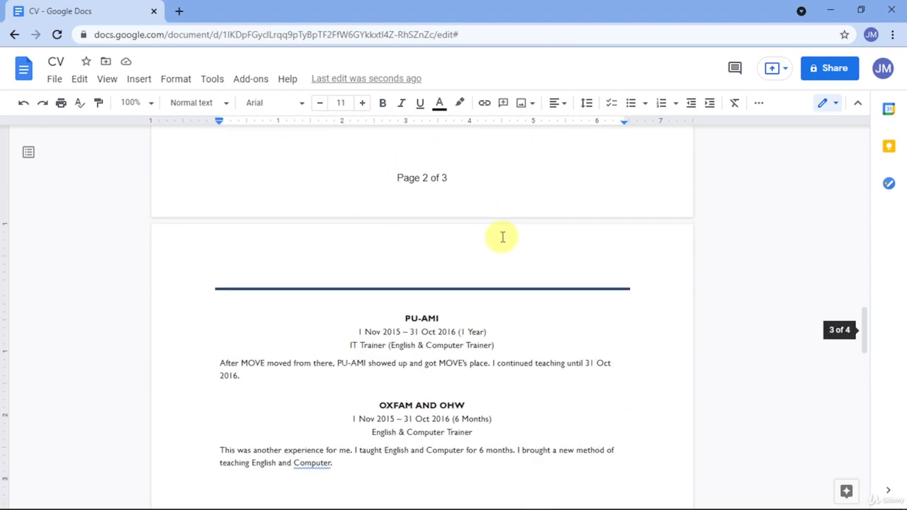
scroll(506, 237, down, 1)
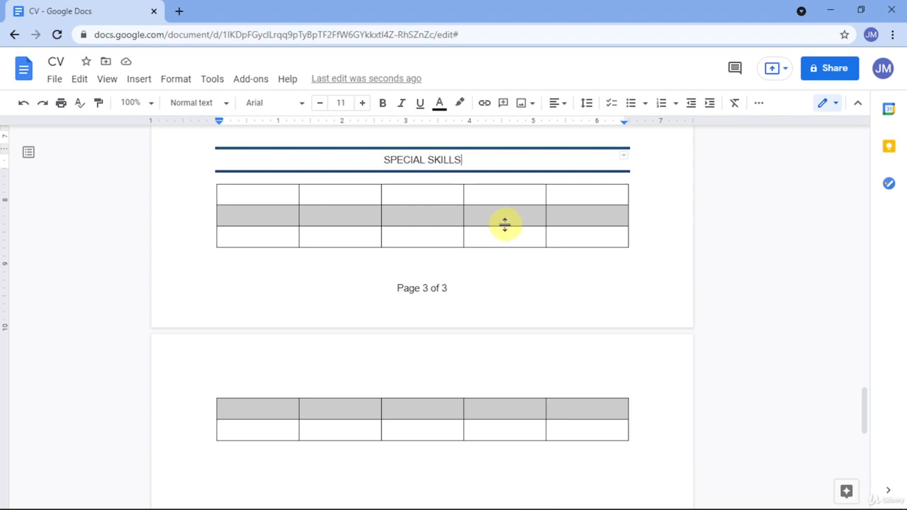
mouse_move(709, 507)
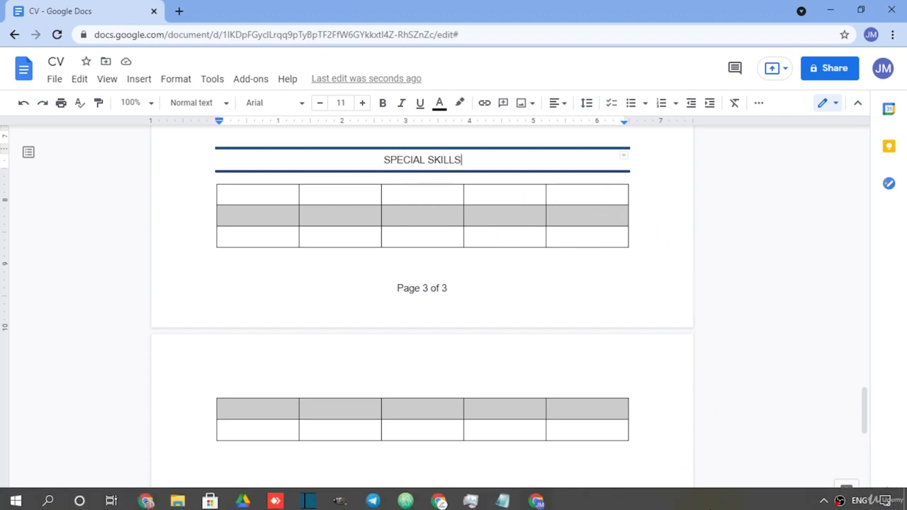